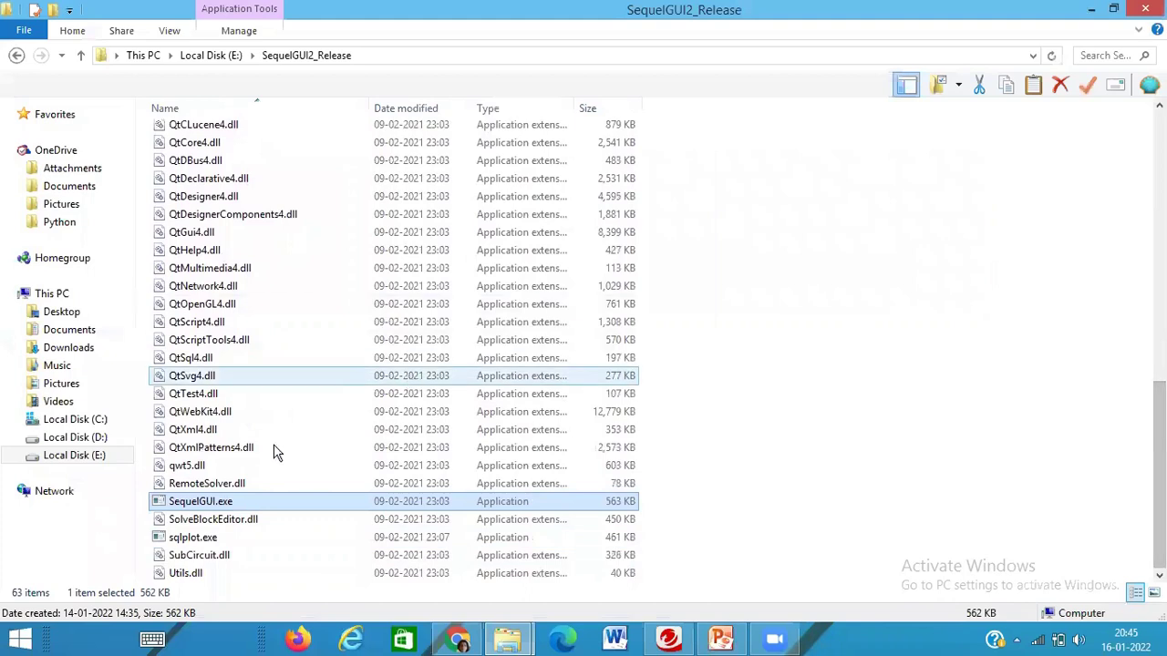
Step: Launch SequelGUI and place a vsrcdc3.ece DC voltage source in the left half of the circuit canvas
{"action": "double_click", "coordinate": [200, 504]}
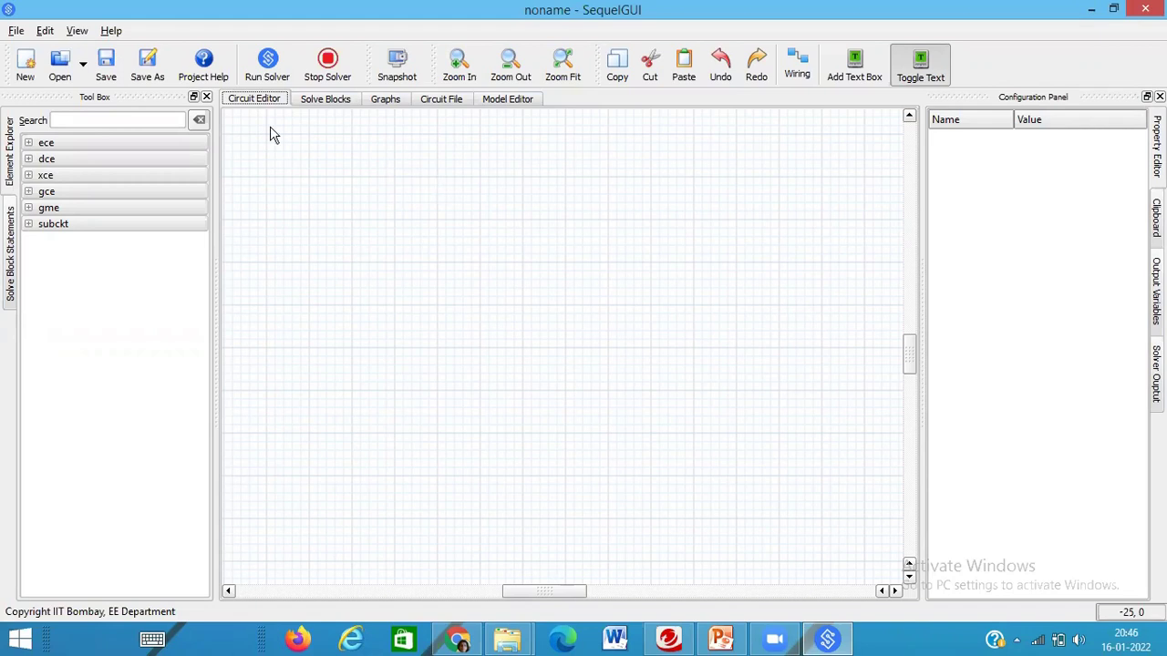
{"action": "left_click", "coordinate": [28, 142]}
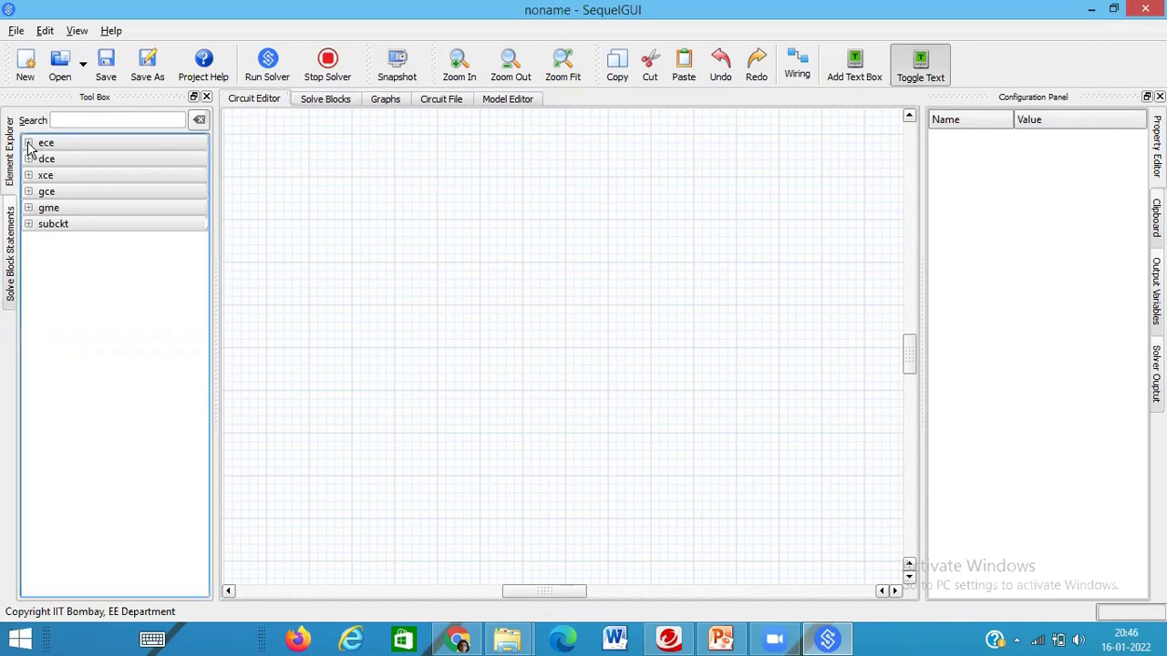
{"action": "double_click", "coordinate": [58, 209]}
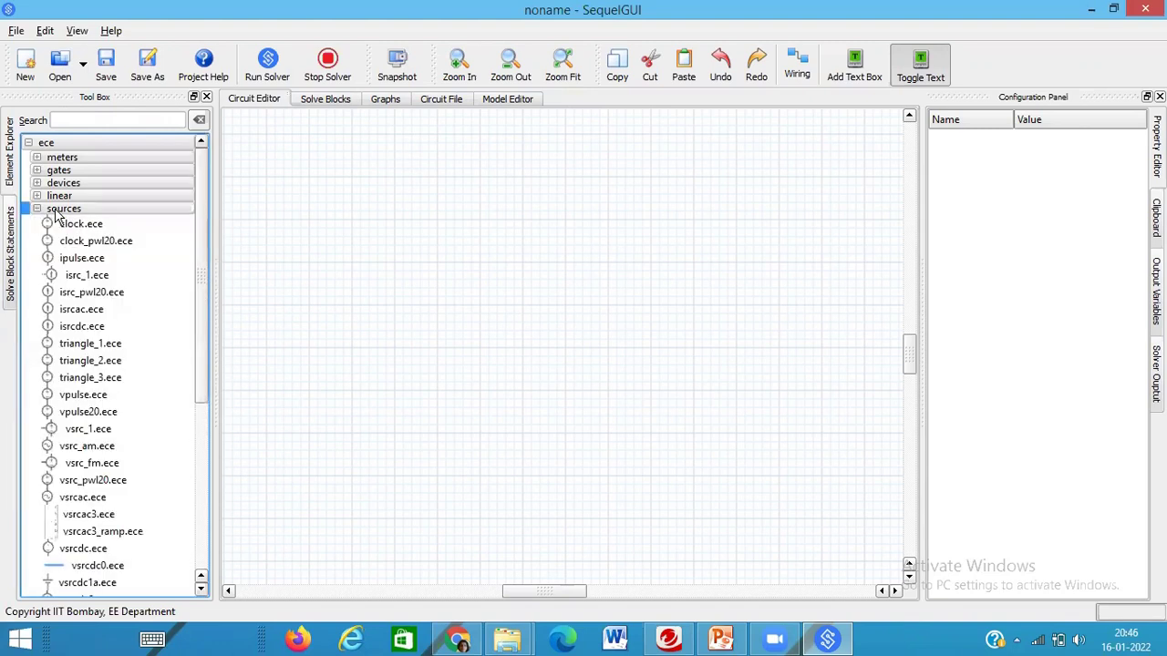
{"action": "left_click_drag", "start_coordinate": [201, 268], "coordinate": [202, 334]}
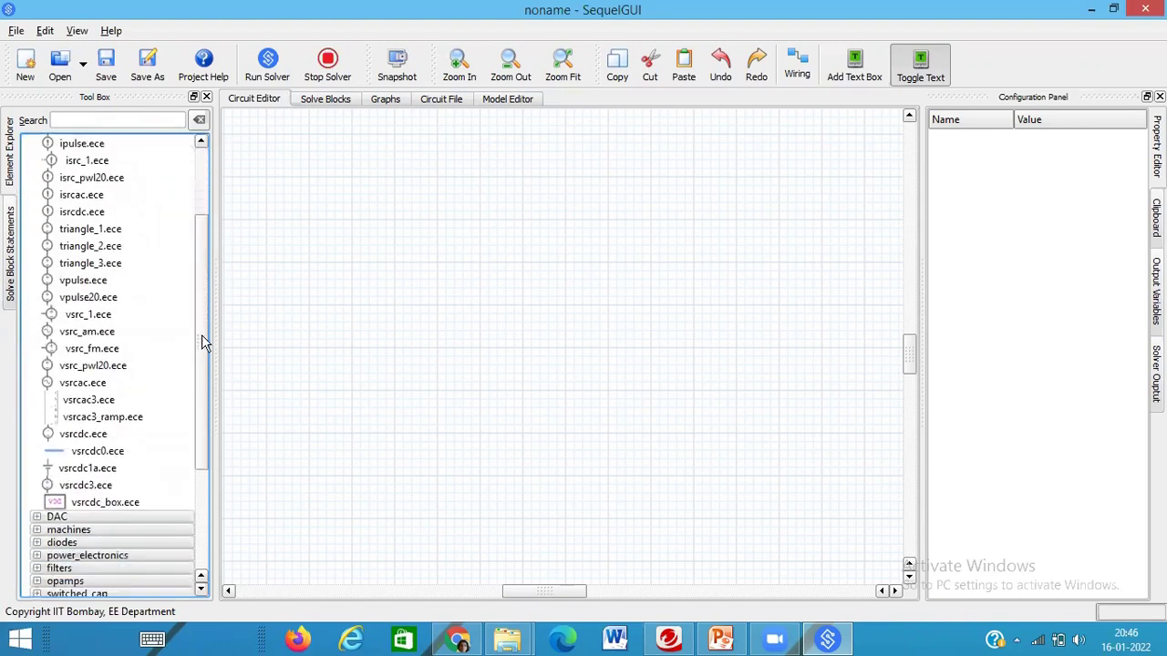
{"action": "left_click", "coordinate": [66, 438]}
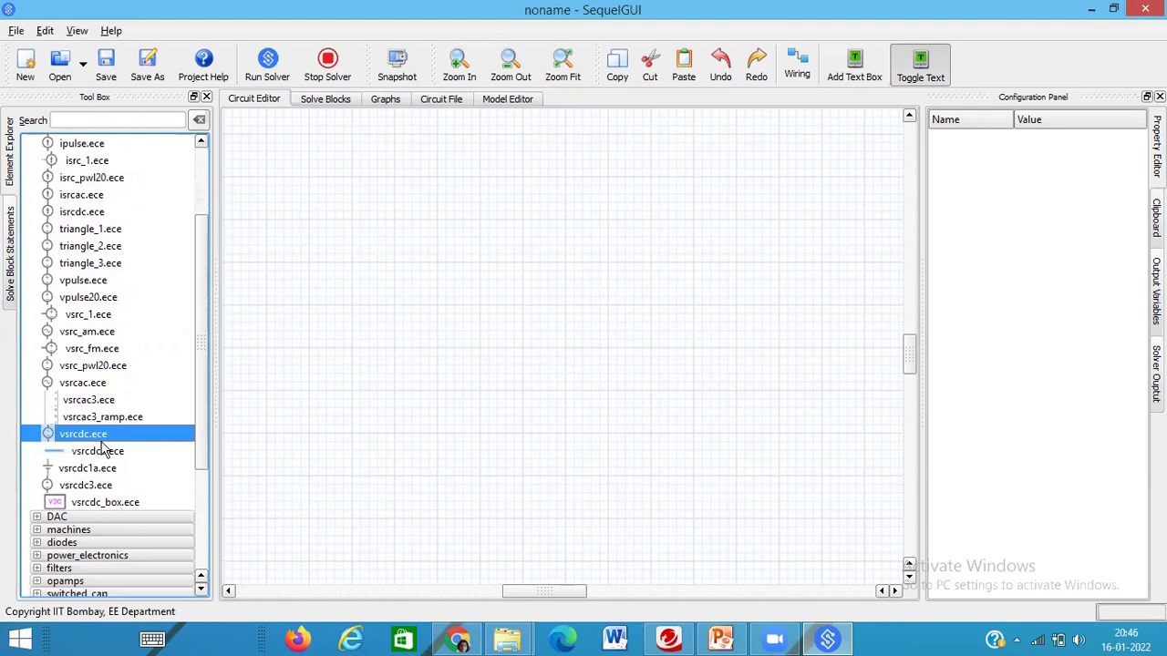
{"action": "left_click", "coordinate": [80, 487]}
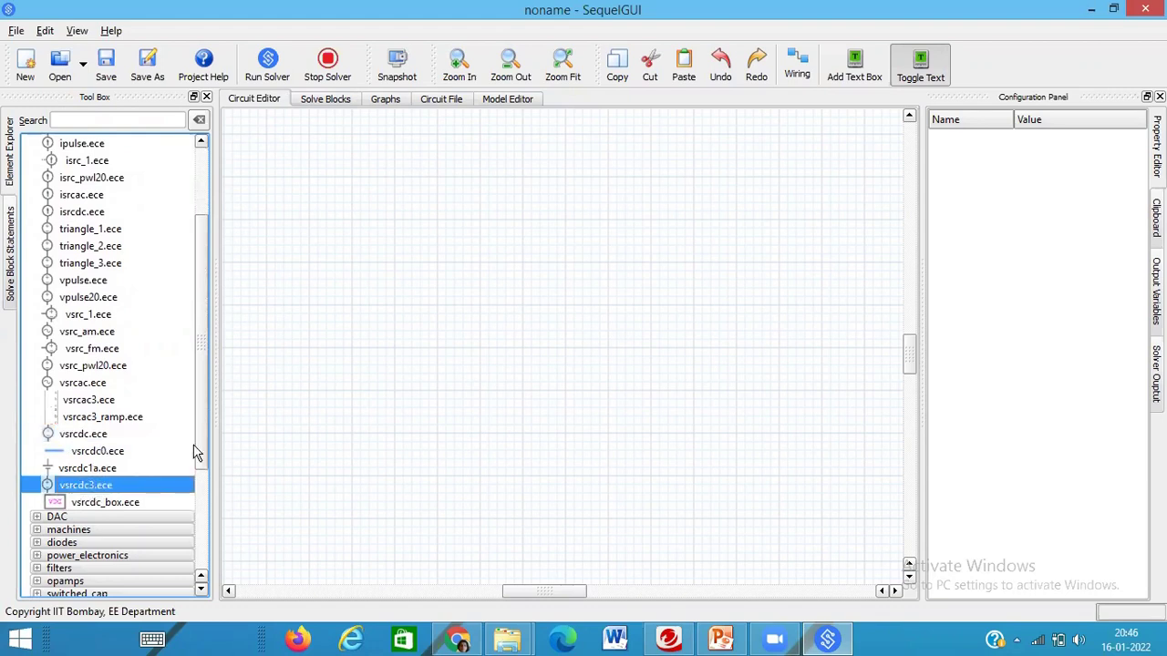
{"action": "left_click", "coordinate": [344, 362]}
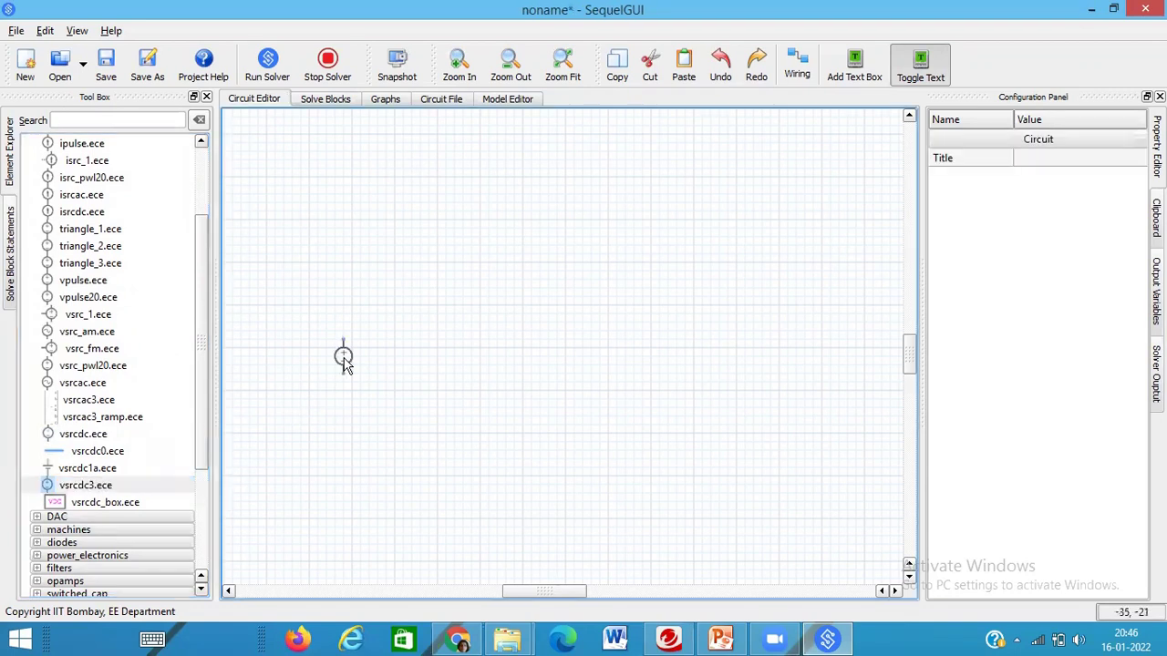
{"action": "left_click_drag", "start_coordinate": [343, 357], "coordinate": [376, 296]}
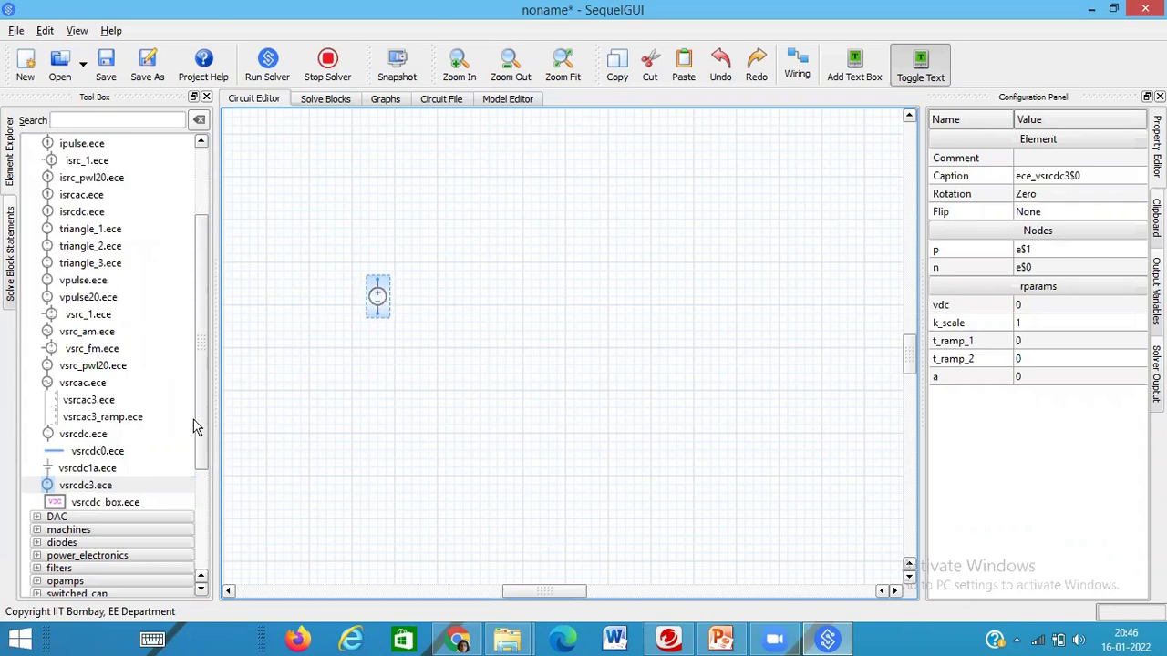
Step: Place five r.ece resistors on the canvas, three in an upper row and two below them
{"action": "left_click_drag", "start_coordinate": [197, 429], "coordinate": [195, 394]}
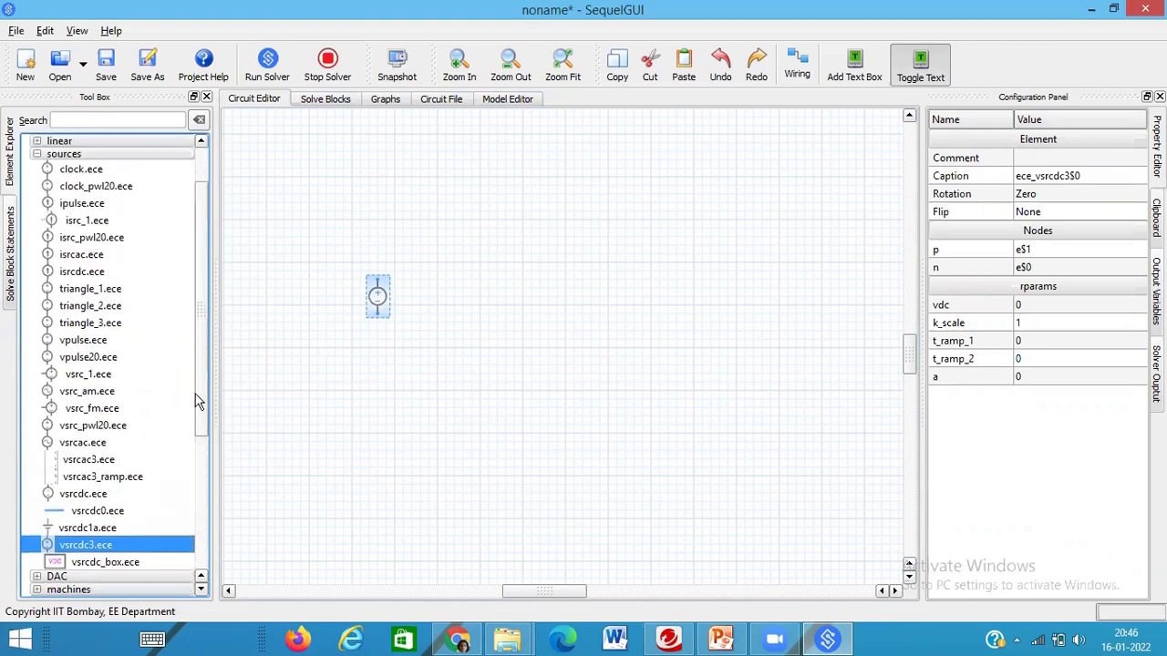
{"action": "left_click", "coordinate": [37, 141]}
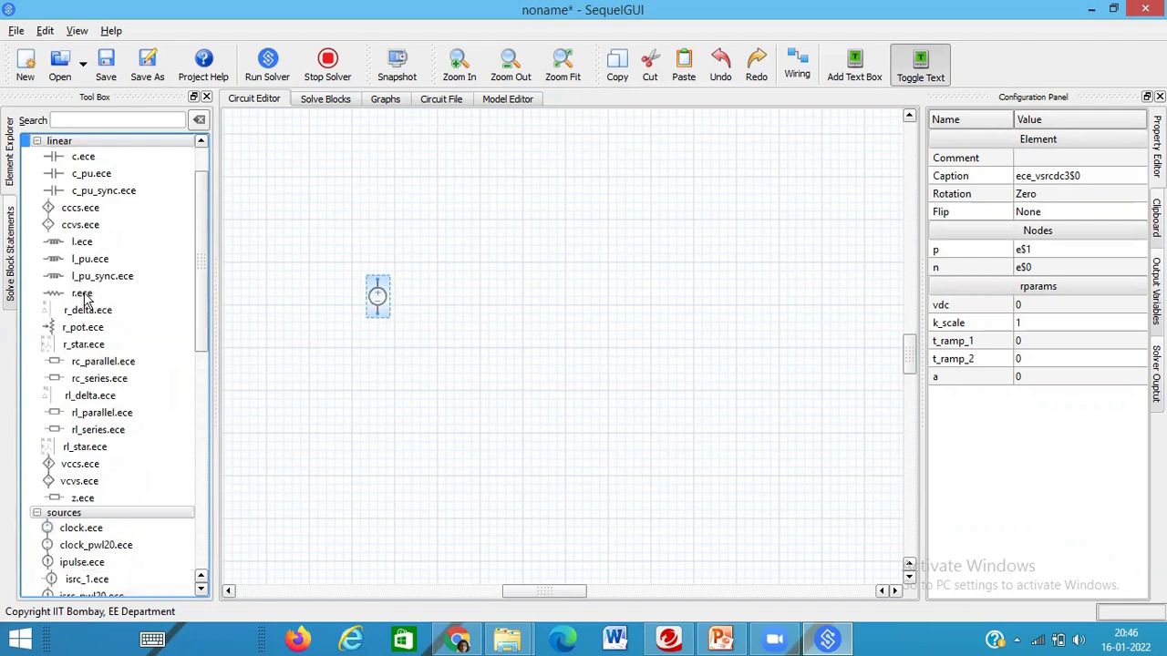
{"action": "left_click", "coordinate": [82, 293]}
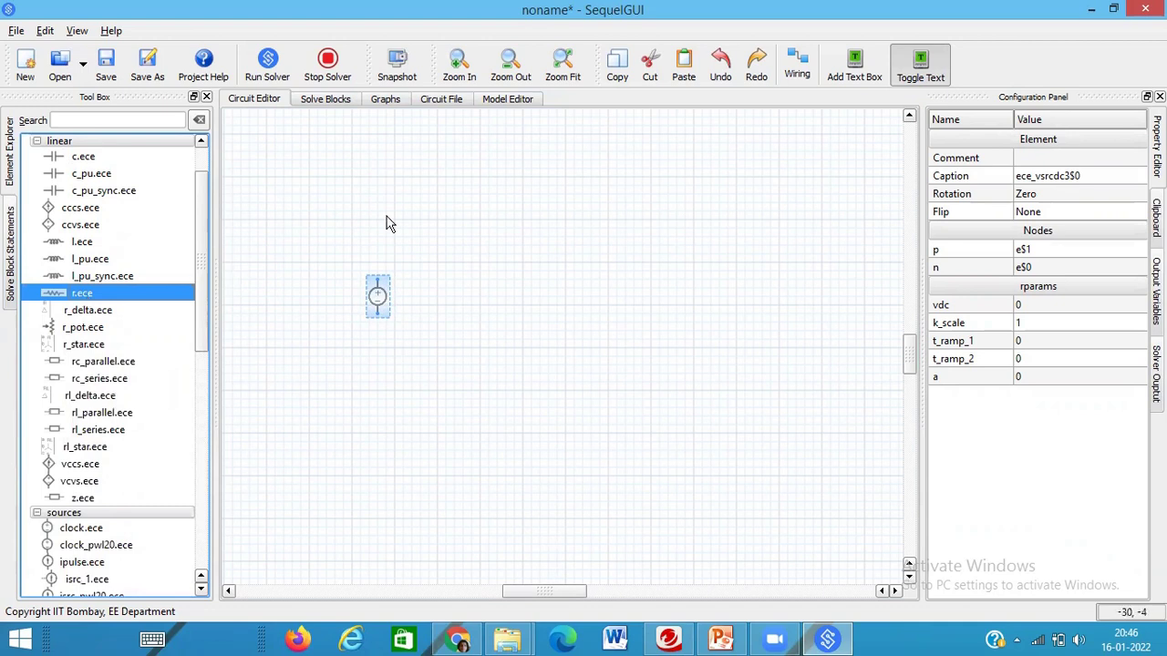
{"action": "left_click_drag", "start_coordinate": [115, 295], "coordinate": [439, 212]}
{"action": "left_click", "coordinate": [496, 215]}
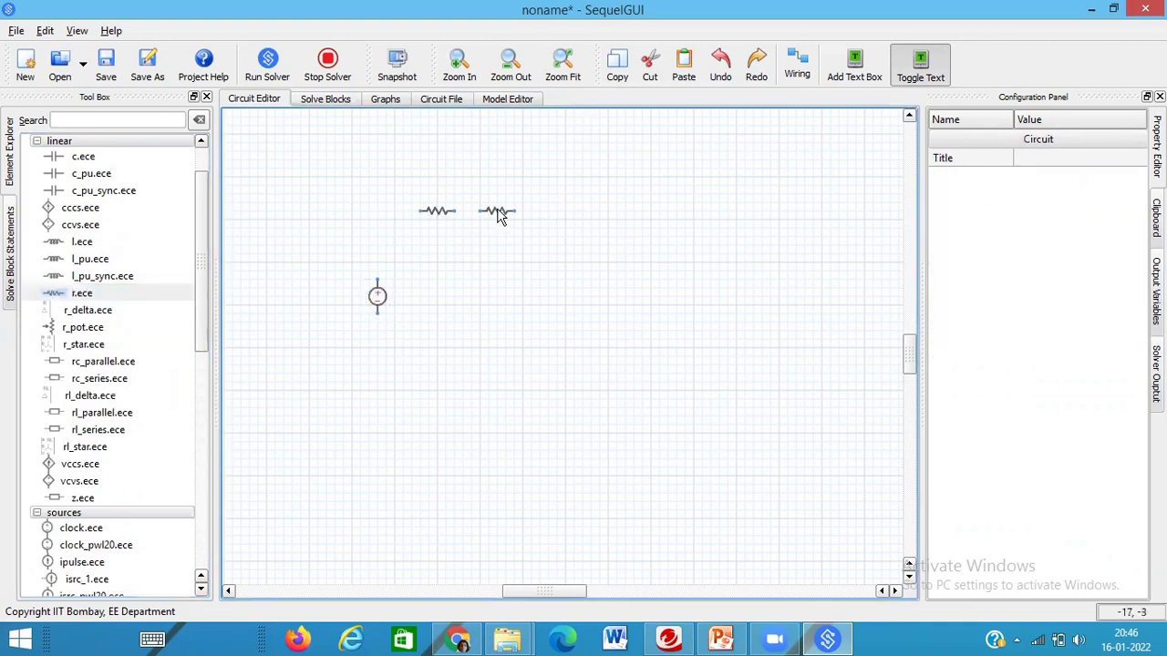
{"action": "left_click", "coordinate": [555, 210]}
{"action": "left_click", "coordinate": [516, 264]}
{"action": "left_click", "coordinate": [574, 276]}
Step: Search the element library for "gr" and place a ground.ece element below the resistors
{"action": "left_click", "coordinate": [85, 122]}
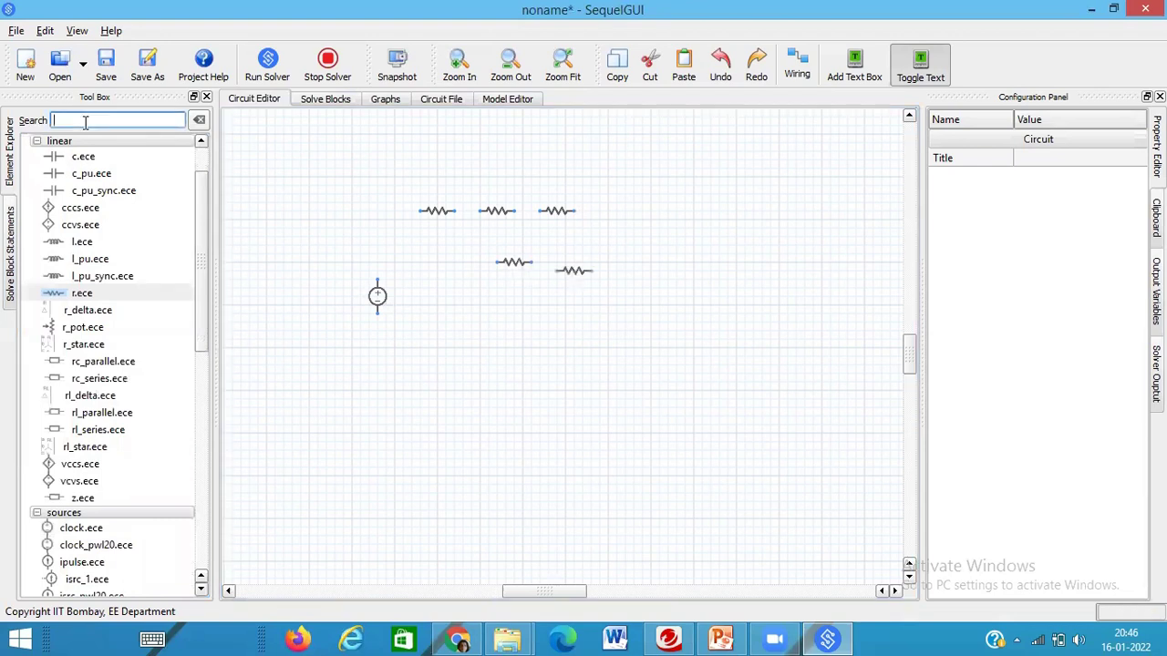
{"action": "type", "text": "g"}
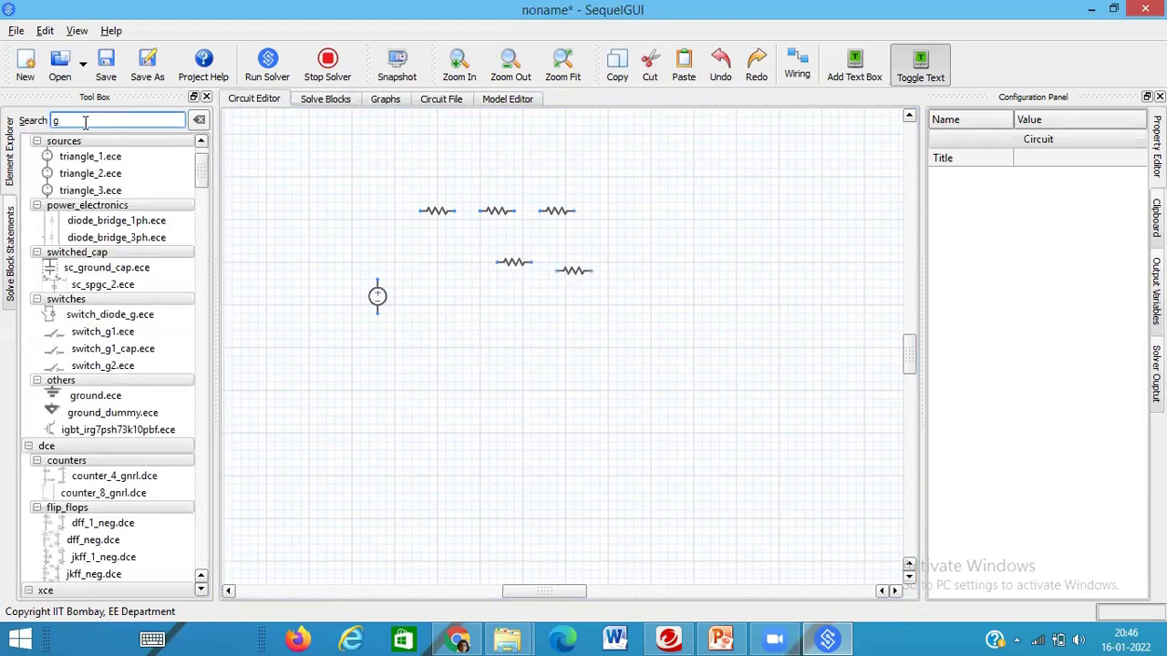
{"action": "type", "text": "r"}
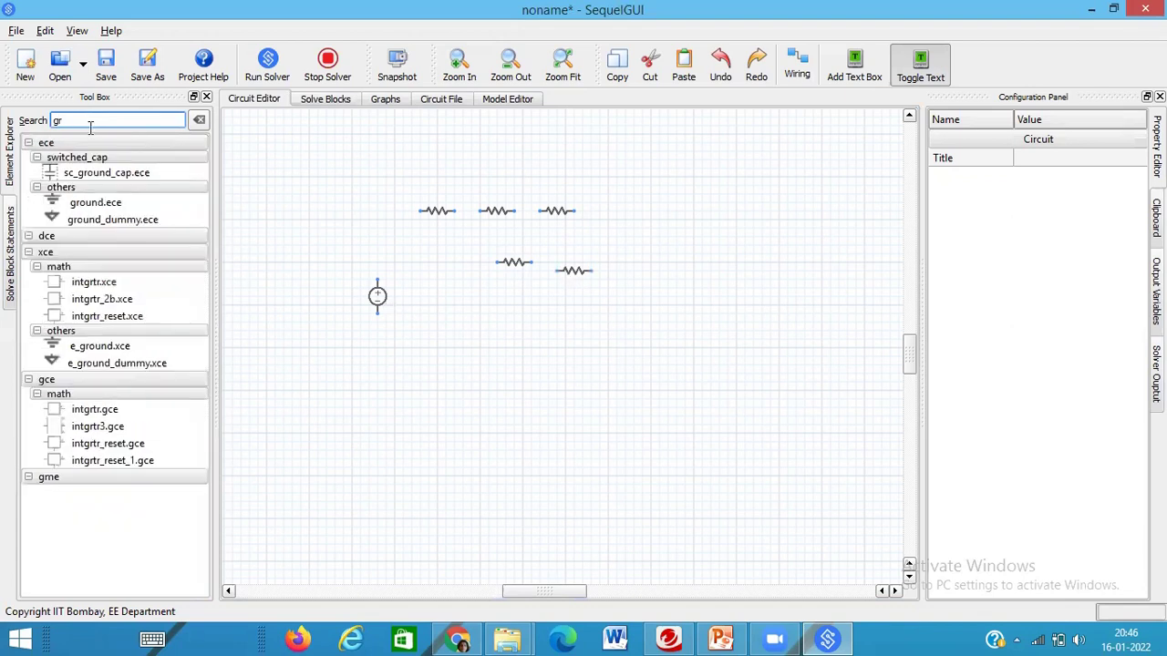
{"action": "left_click", "coordinate": [79, 206]}
{"action": "left_click_drag", "start_coordinate": [96, 202], "coordinate": [509, 377]}
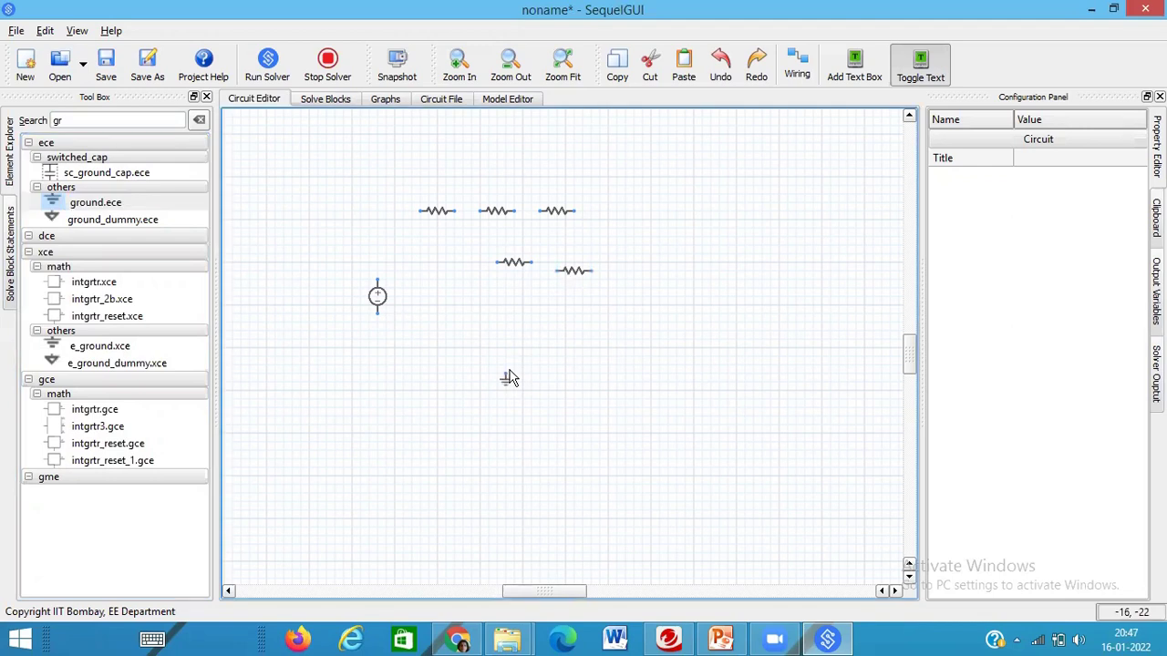
Step: Rearrange the parts with the source at far left, one resistor on top, two in a row beneath, two lower down, and the ground at bottom centre
{"action": "left_click_drag", "start_coordinate": [442, 211], "coordinate": [439, 337]}
{"action": "left_click_drag", "start_coordinate": [509, 259], "coordinate": [415, 262]}
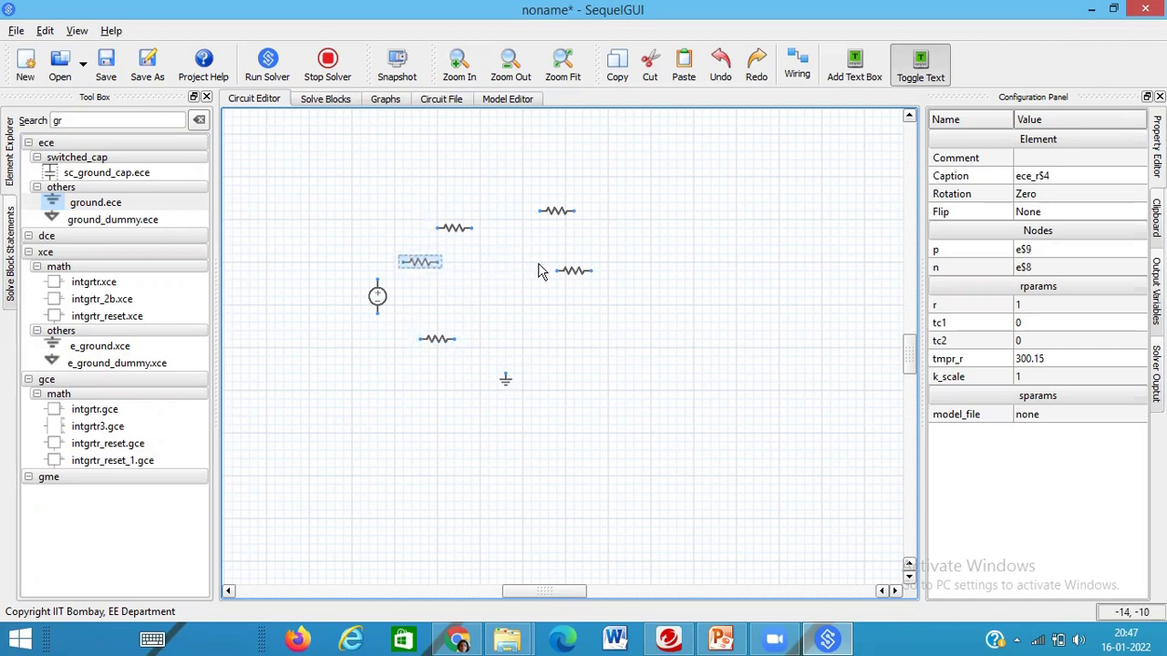
{"action": "left_click_drag", "start_coordinate": [568, 271], "coordinate": [534, 261]}
{"action": "left_click_drag", "start_coordinate": [553, 212], "coordinate": [583, 358]}
{"action": "left_click_drag", "start_coordinate": [450, 228], "coordinate": [475, 219]}
{"action": "left_click_drag", "start_coordinate": [377, 301], "coordinate": [352, 327]}
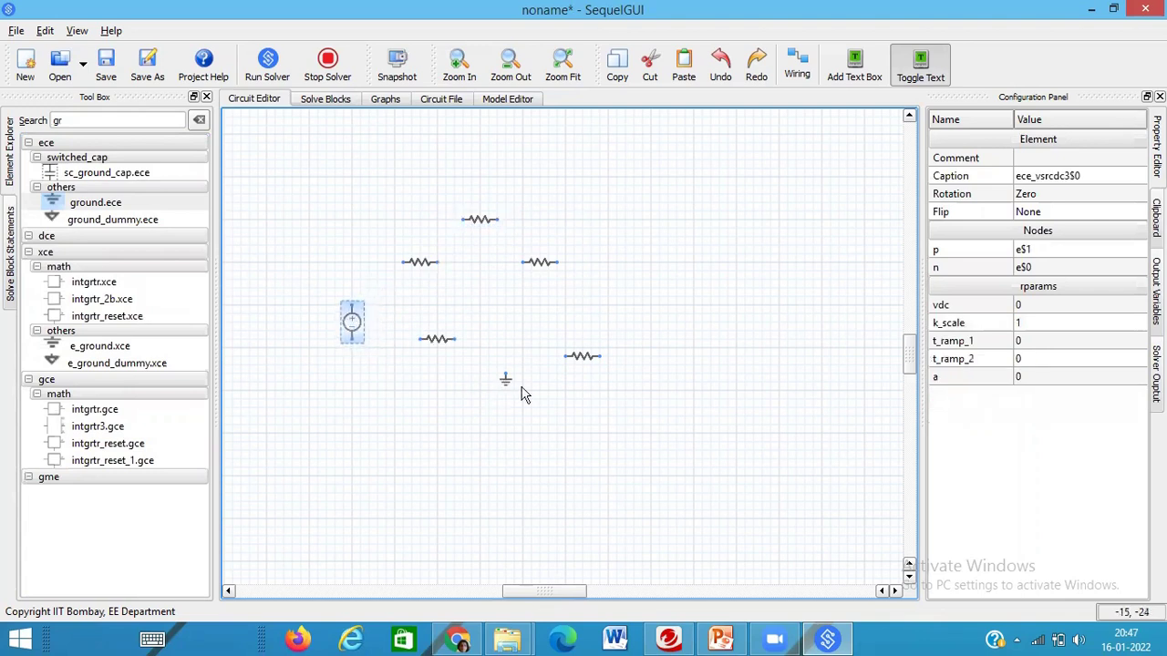
{"action": "left_click_drag", "start_coordinate": [506, 381], "coordinate": [480, 405]}
Step: Rotate the two lower resistors by ninety degrees and align them level with the source, one above the ground and one at far right
{"action": "left_click_drag", "start_coordinate": [434, 339], "coordinate": [406, 347]}
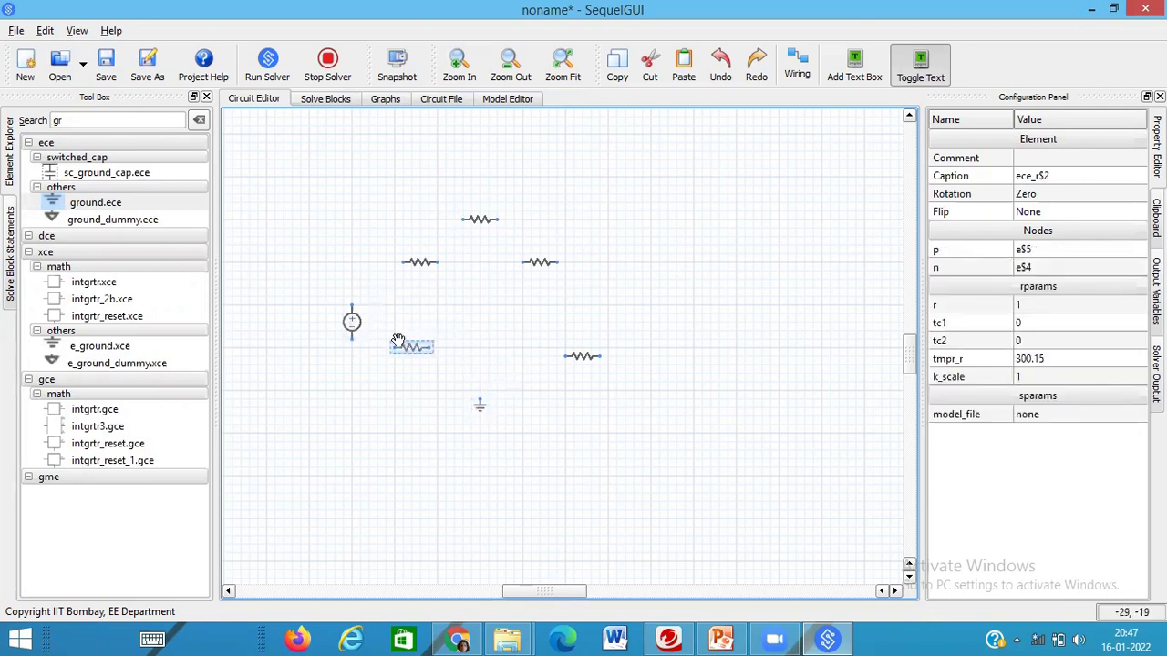
{"action": "key", "text": "r"}
{"action": "left_click_drag", "start_coordinate": [408, 347], "coordinate": [475, 320]}
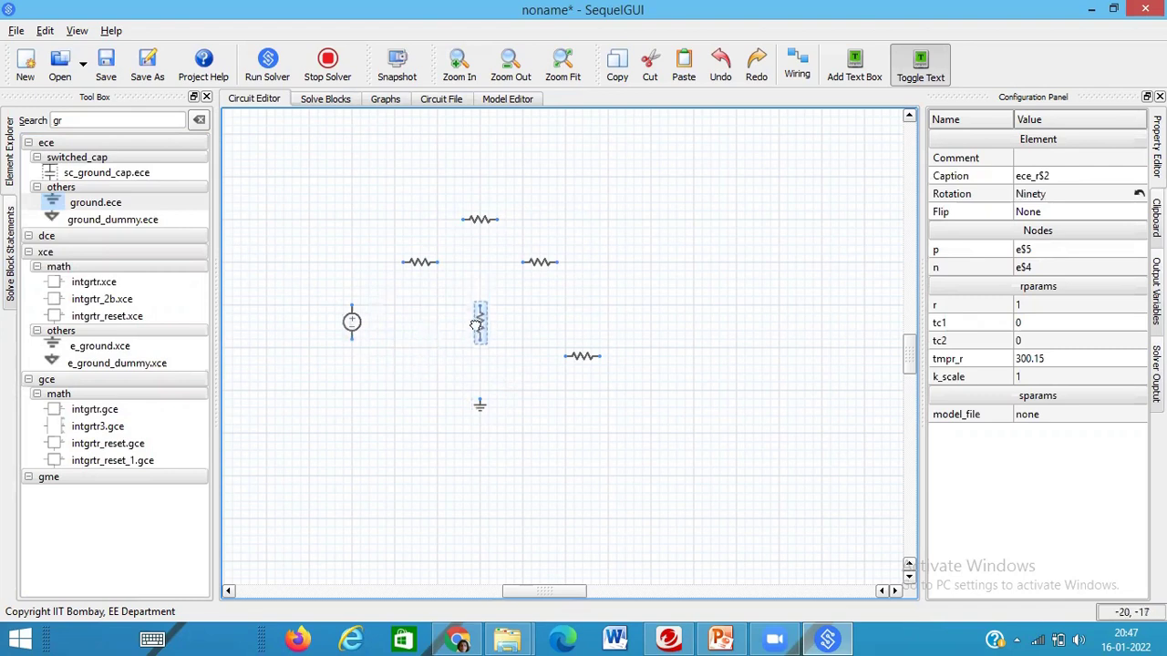
{"action": "left_click", "coordinate": [581, 354]}
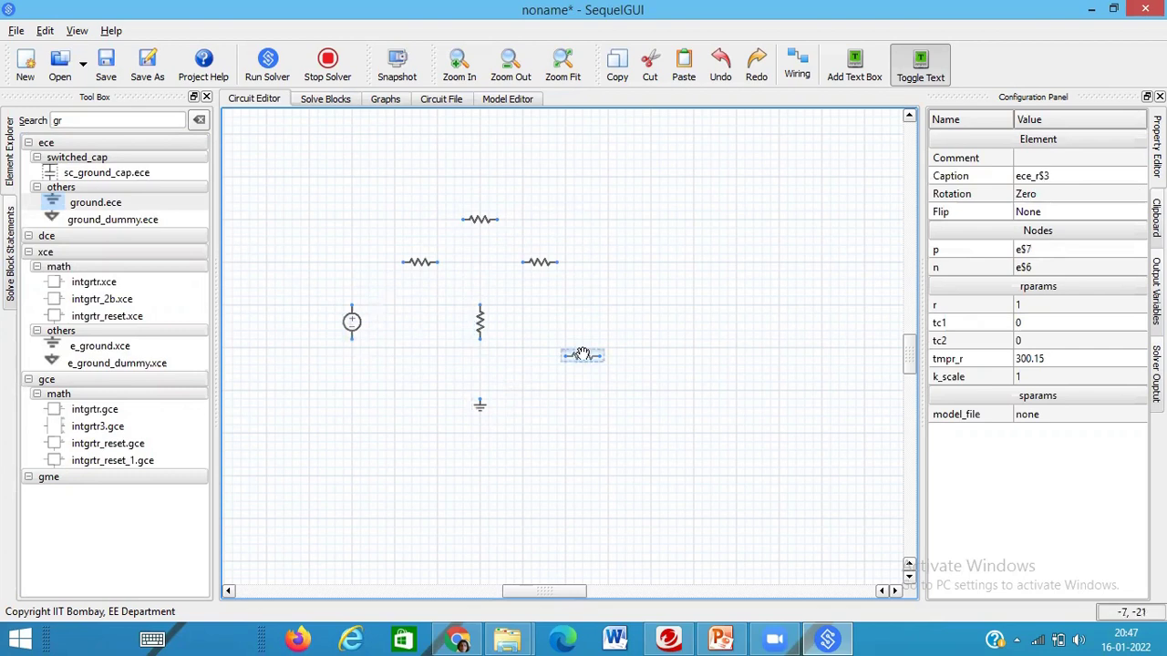
{"action": "key", "text": "r"}
{"action": "left_click_drag", "start_coordinate": [582, 355], "coordinate": [609, 321]}
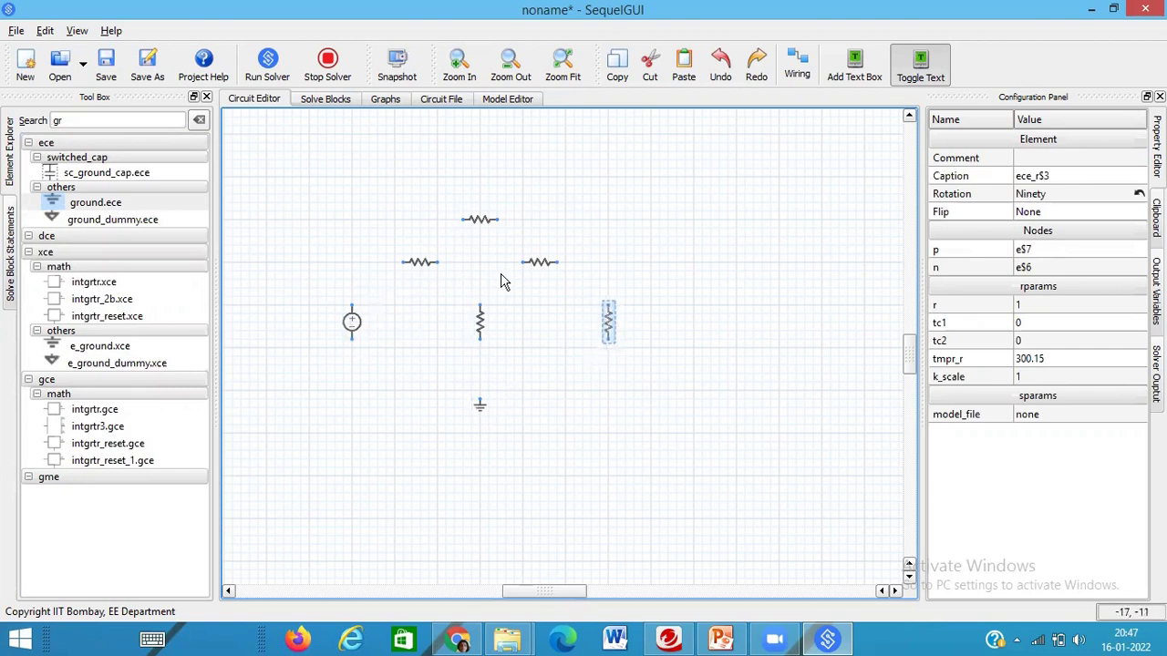
Step: Wire the voltage source's positive terminal up and across to the left end of the left horizontal resistor
{"action": "left_click", "coordinate": [793, 65]}
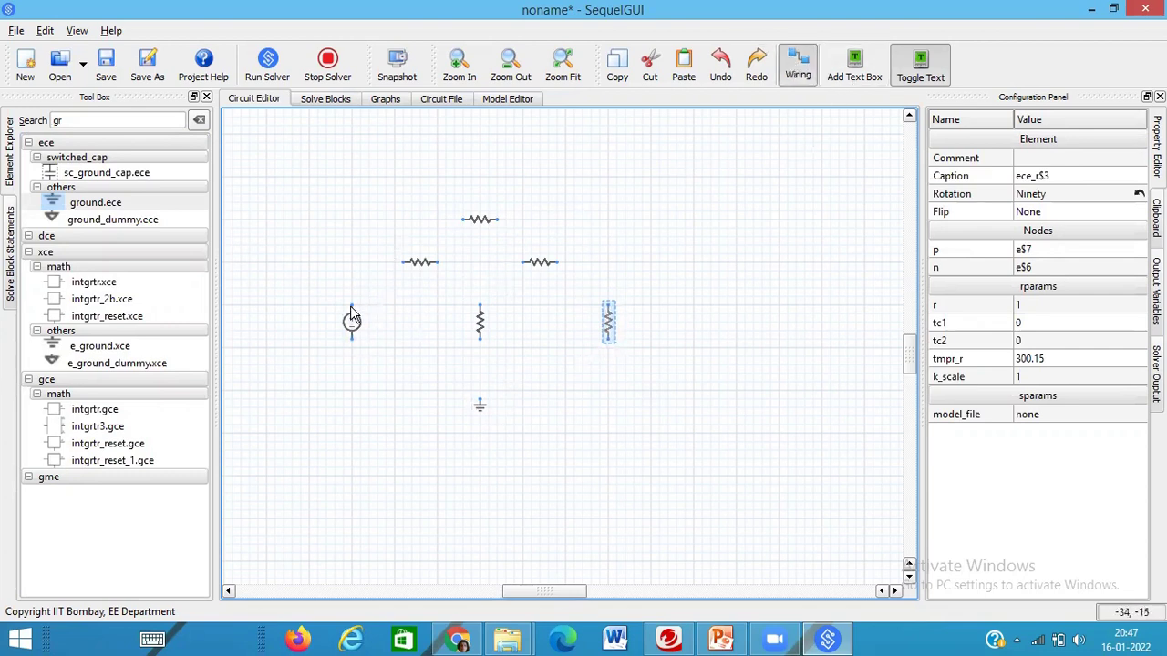
{"action": "left_click_drag", "start_coordinate": [352, 310], "coordinate": [353, 268]}
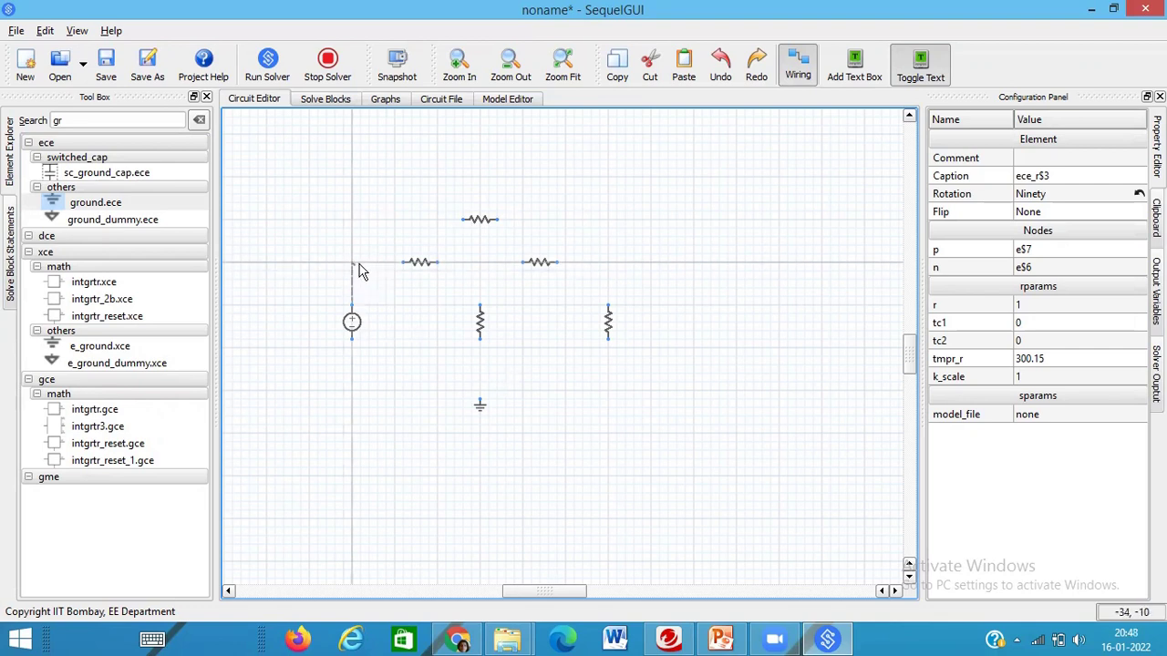
{"action": "left_click", "coordinate": [406, 267]}
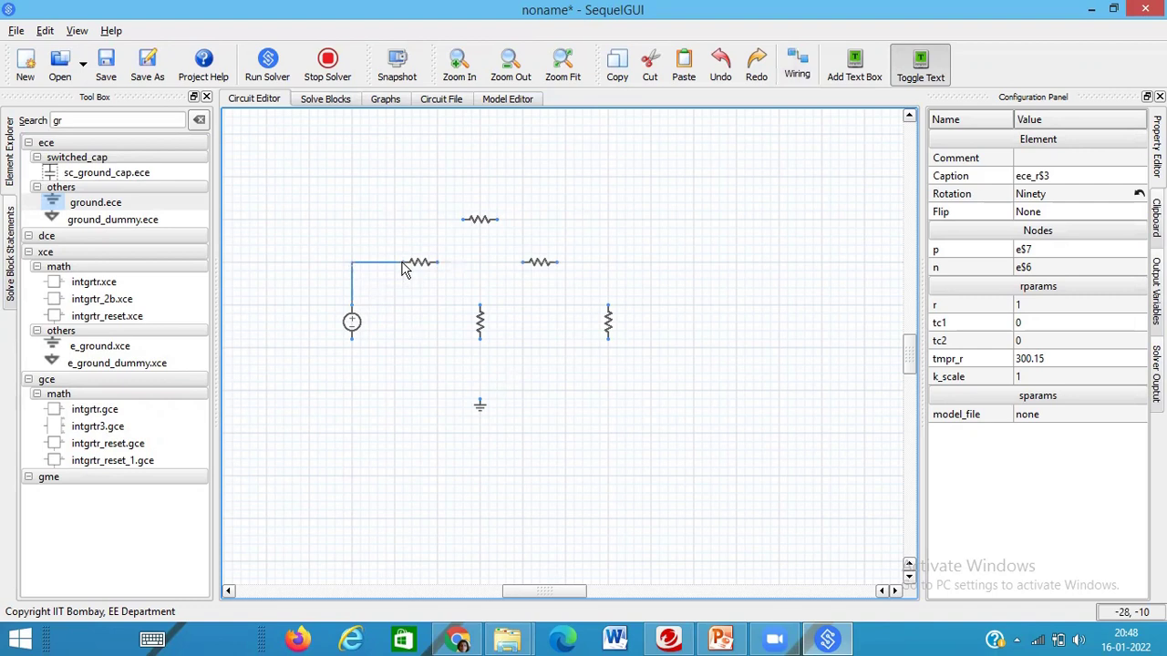
{"action": "left_click", "coordinate": [797, 70]}
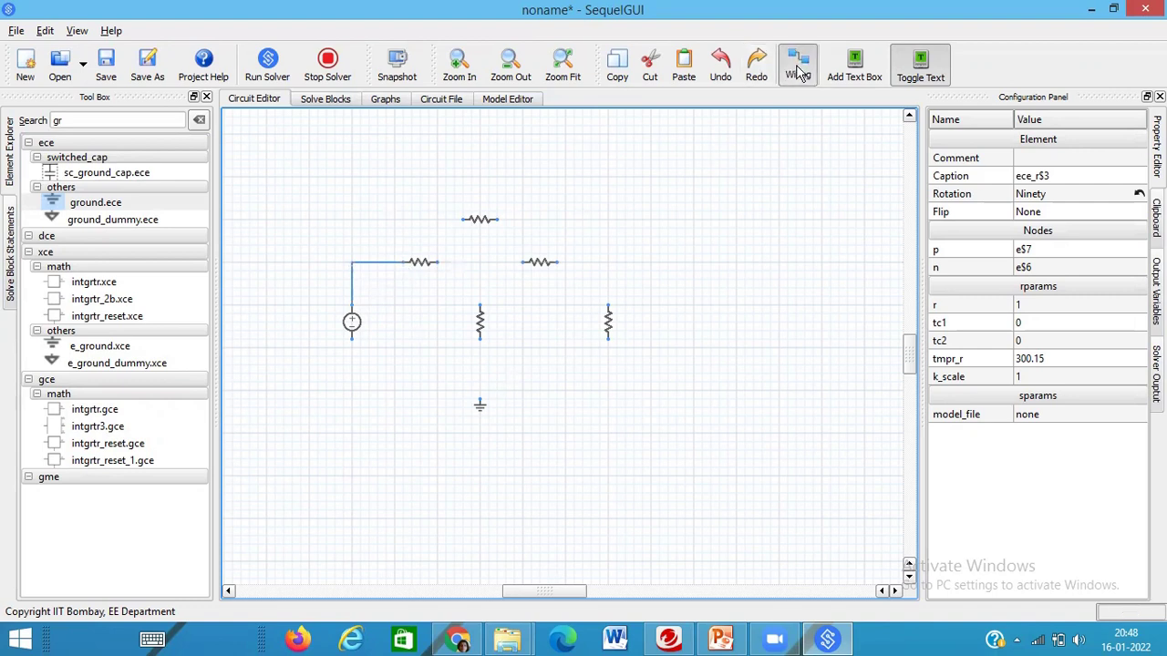
{"action": "left_click", "coordinate": [438, 263]}
{"action": "left_click", "coordinate": [437, 263]}
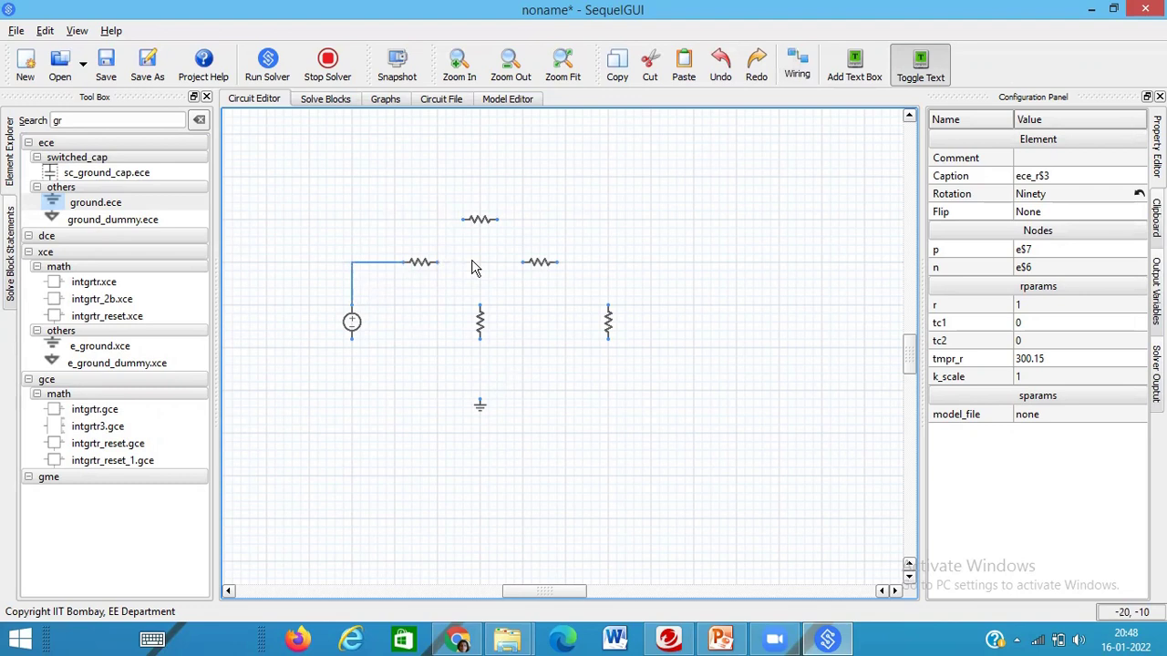
Step: Wire the right end of the left horizontal resistor to the left end of the resistor beside it
{"action": "left_click", "coordinate": [796, 66]}
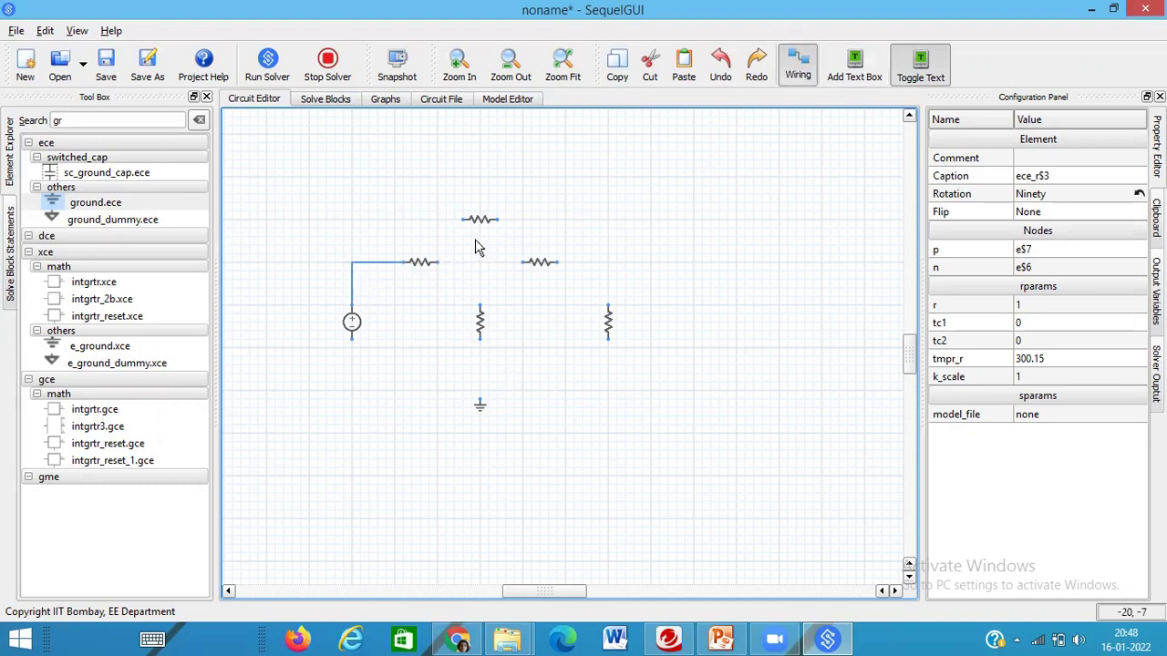
{"action": "left_click", "coordinate": [437, 264]}
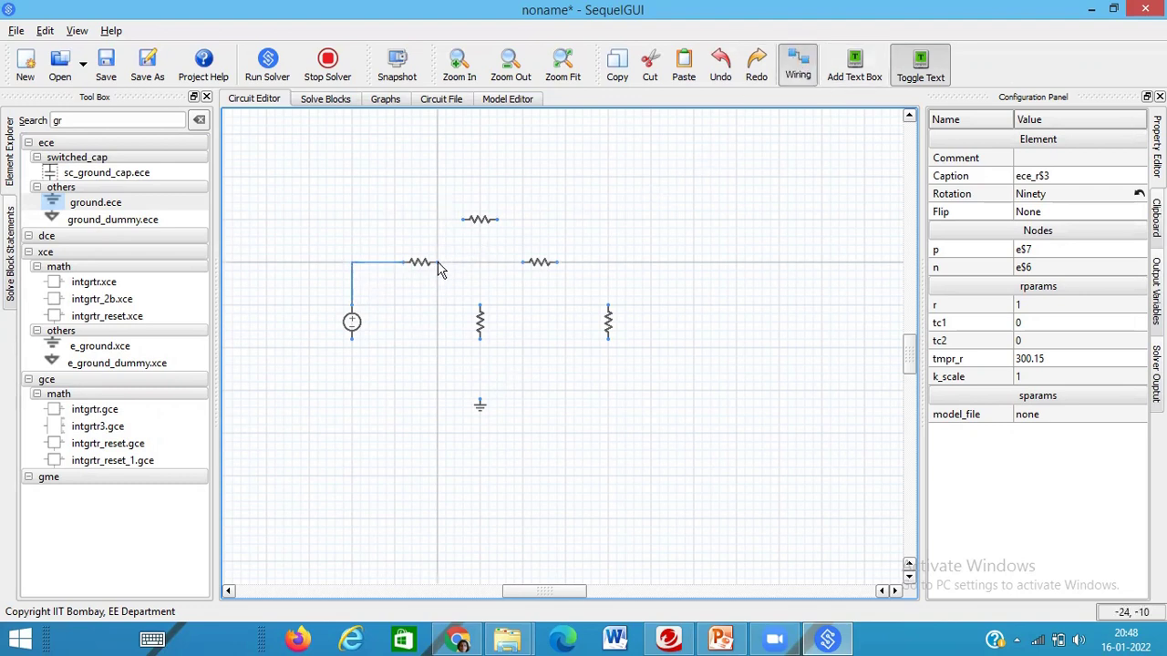
{"action": "left_click", "coordinate": [524, 265]}
{"action": "left_click", "coordinate": [796, 62]}
{"action": "left_click", "coordinate": [559, 265]}
{"action": "left_click", "coordinate": [559, 264]}
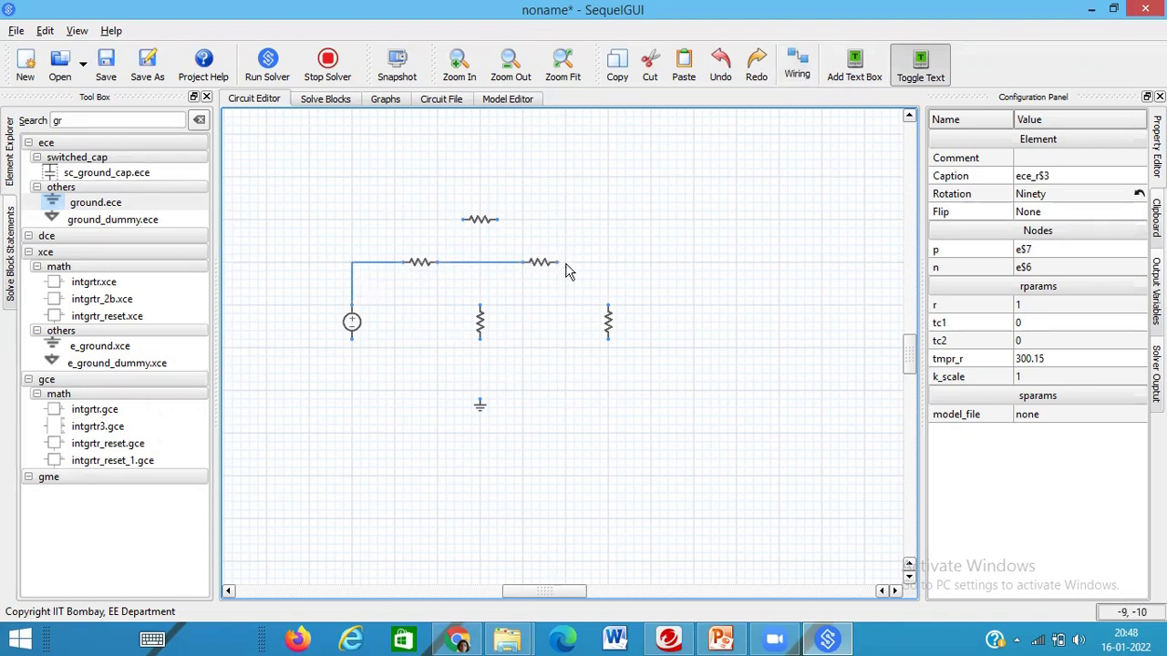
{"action": "left_click", "coordinate": [805, 66]}
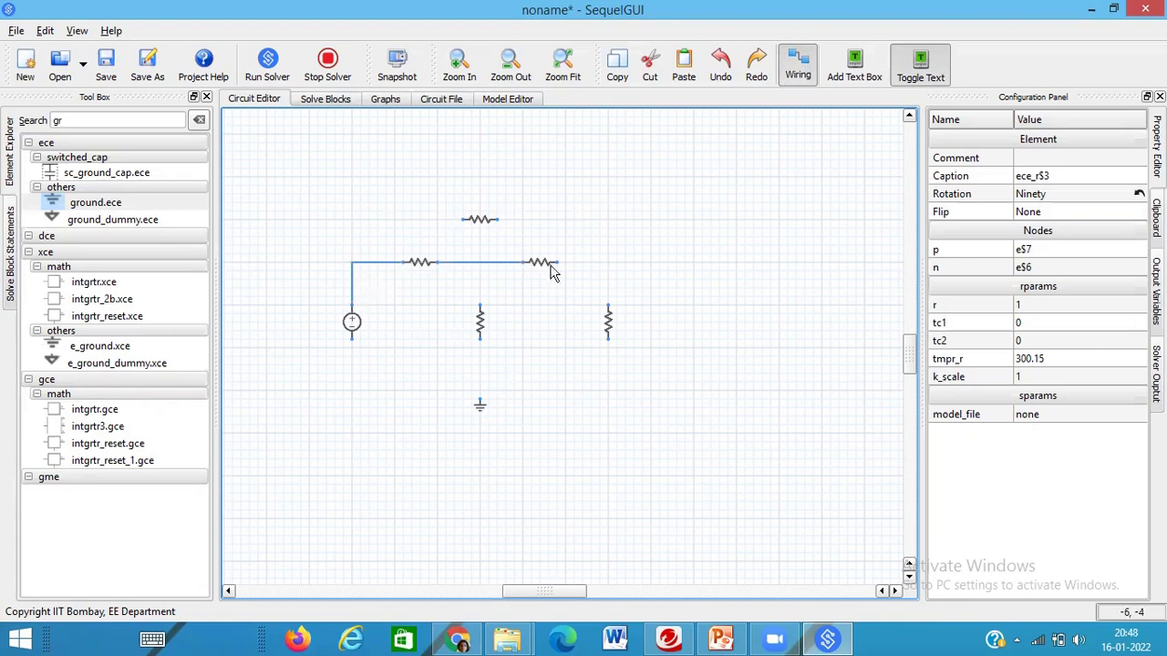
{"action": "left_click", "coordinate": [557, 264]}
{"action": "left_click", "coordinate": [558, 265]}
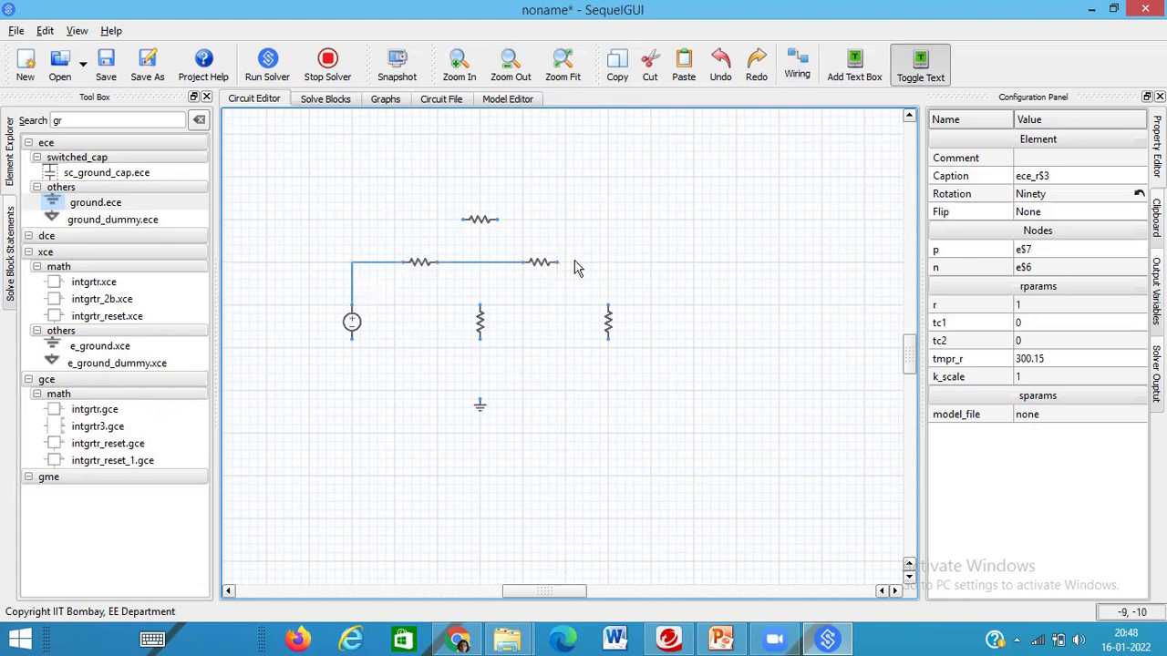
Step: Wire the right end of the right horizontal resistor across and down to the top of the far-right vertical resistor
{"action": "left_click", "coordinate": [799, 63]}
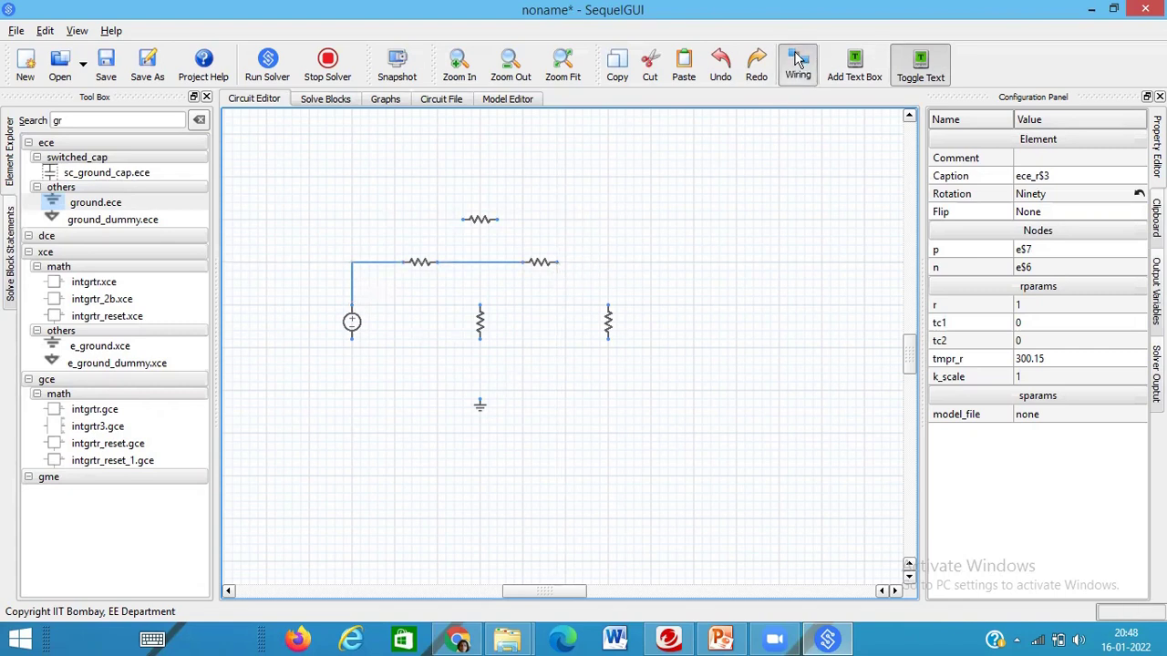
{"action": "left_click", "coordinate": [558, 262]}
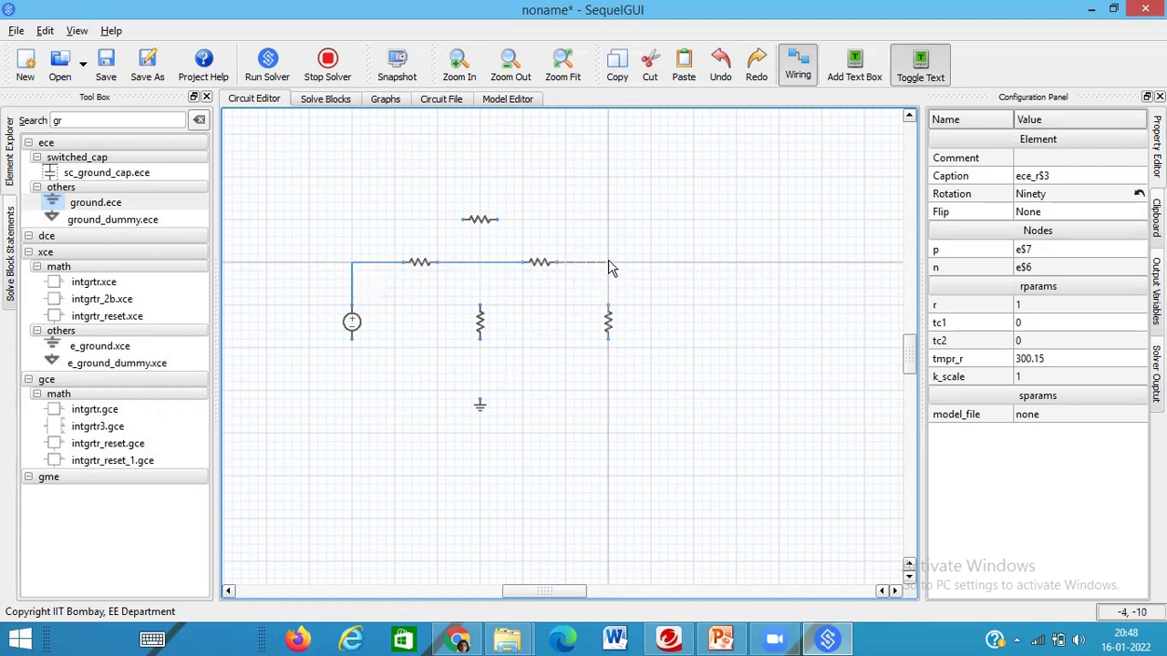
{"action": "left_click", "coordinate": [609, 312]}
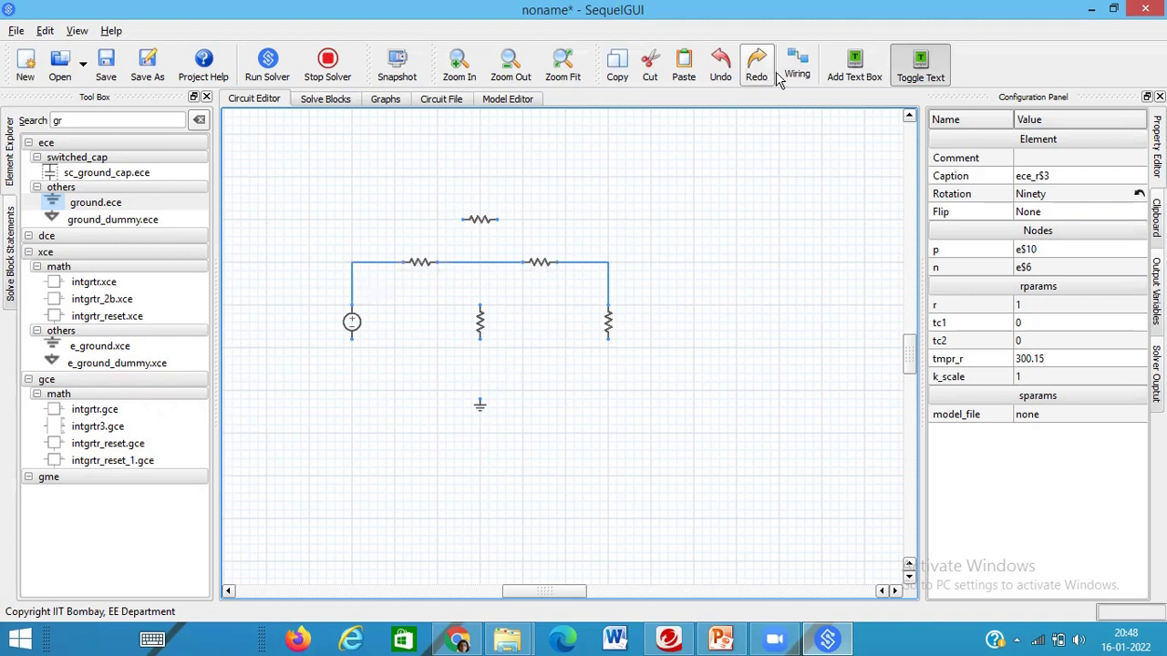
Step: Wire the left end of the topmost resistor across and down to the wire corner above the voltage source
{"action": "left_click", "coordinate": [462, 220]}
{"action": "left_click", "coordinate": [462, 220]}
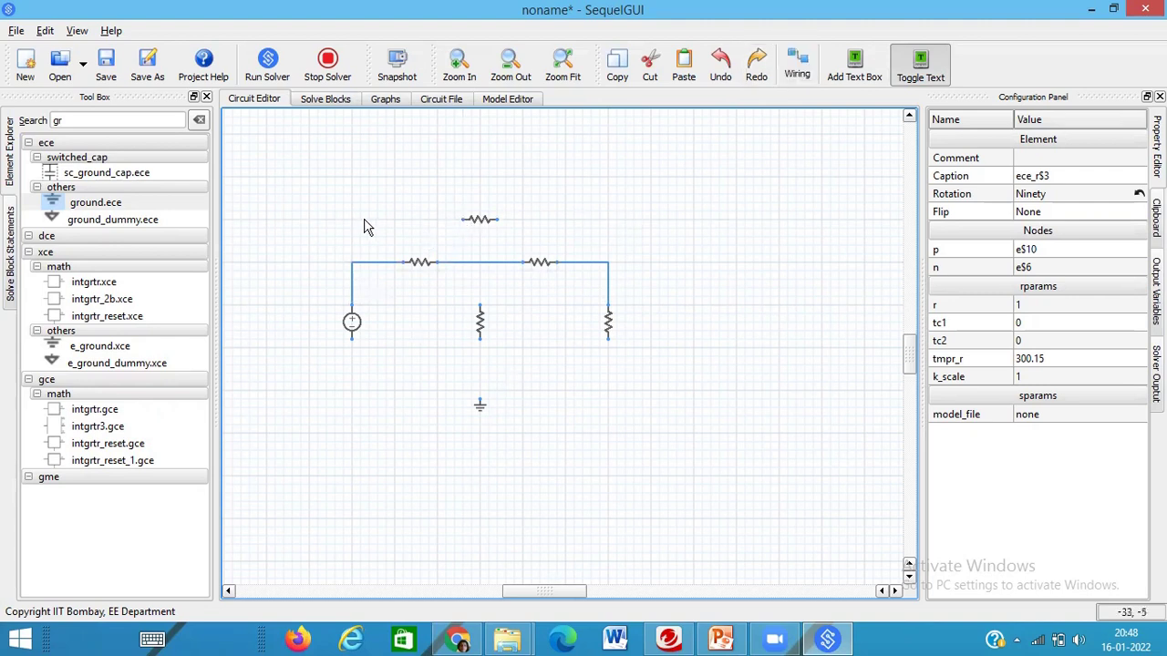
{"action": "left_click", "coordinate": [795, 69]}
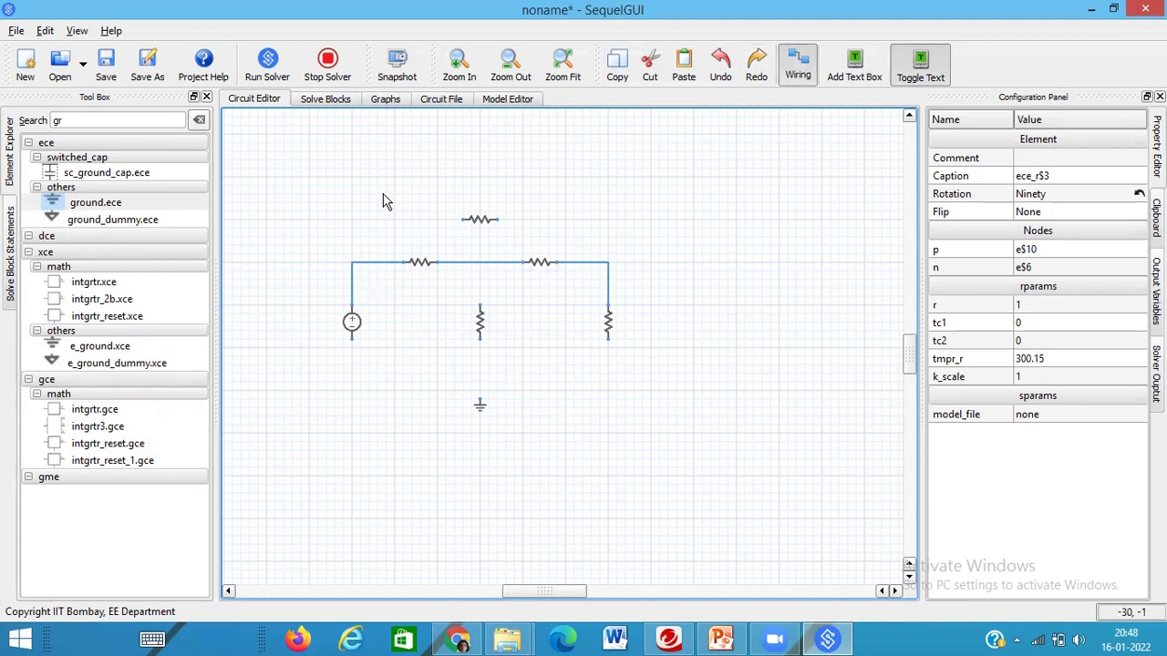
{"action": "left_click", "coordinate": [462, 219]}
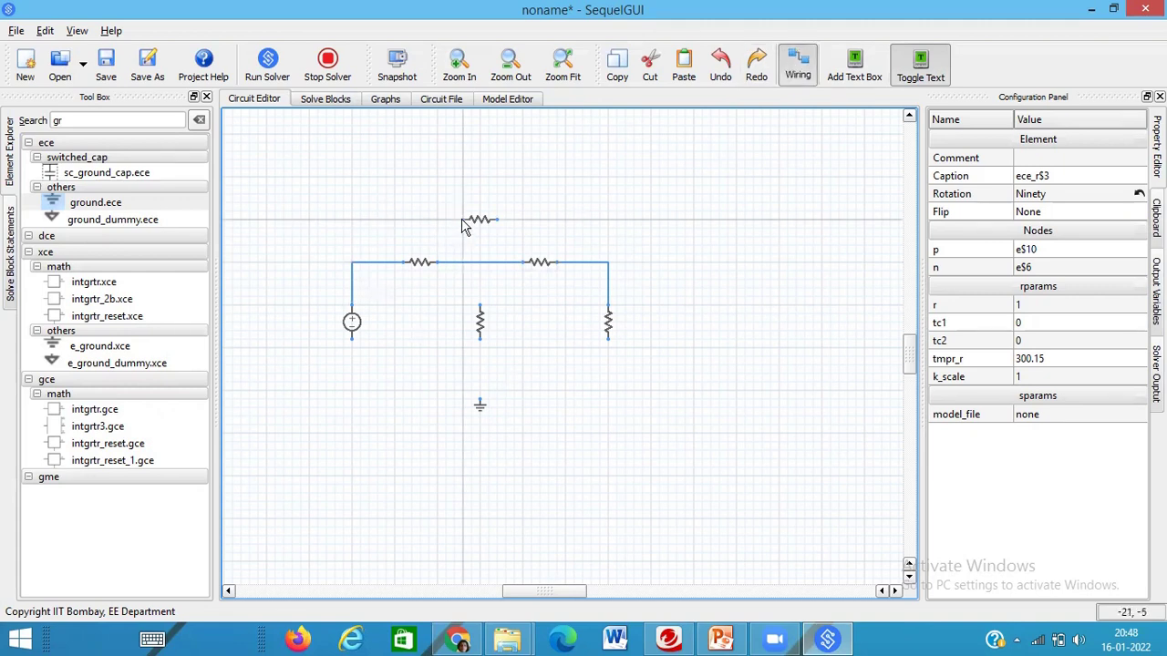
{"action": "left_click", "coordinate": [352, 262]}
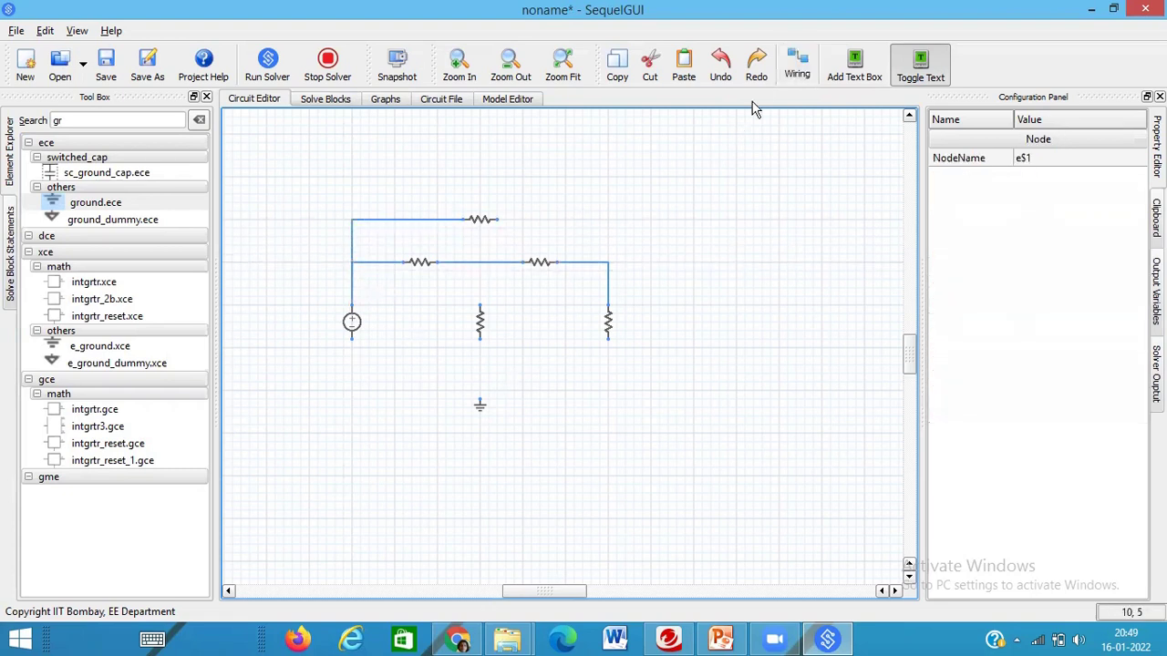
Step: Wire the right end of the topmost resistor across and down to the wire corner above the far-right vertical resistor
{"action": "left_click", "coordinate": [791, 69]}
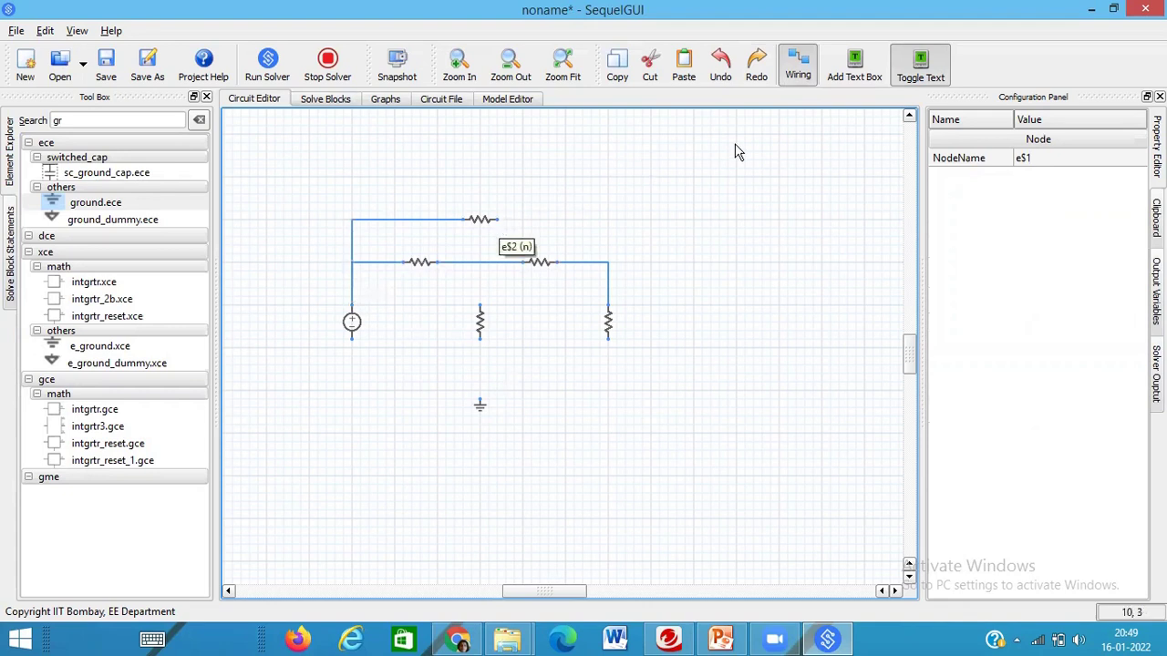
{"action": "left_click", "coordinate": [797, 66]}
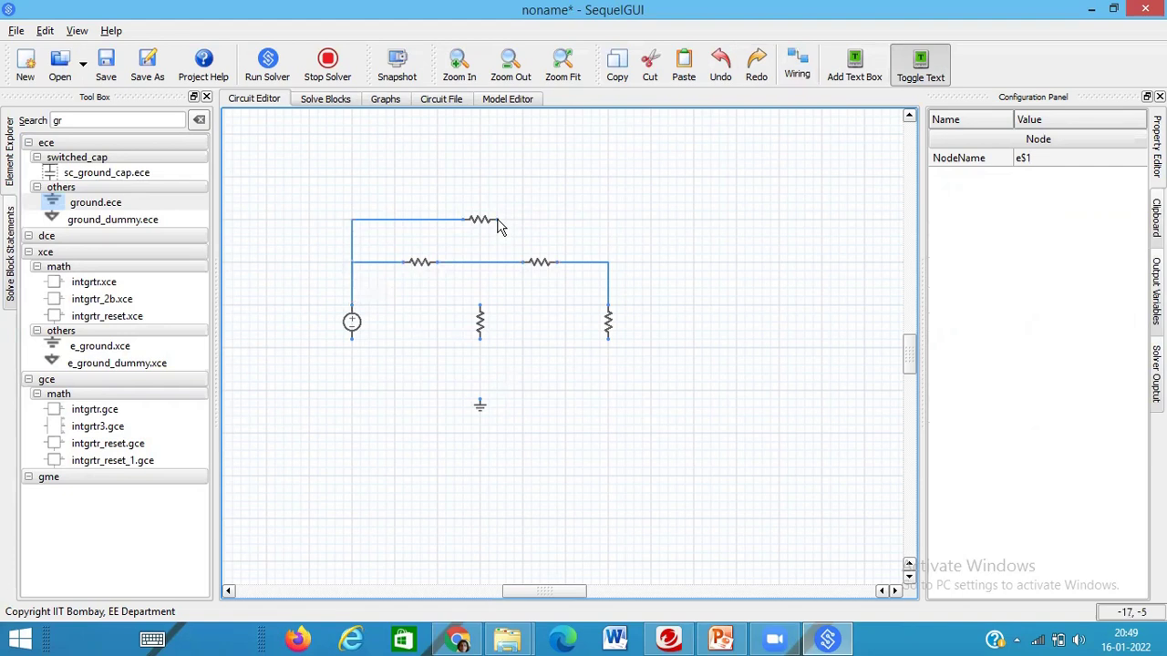
{"action": "left_click", "coordinate": [791, 69]}
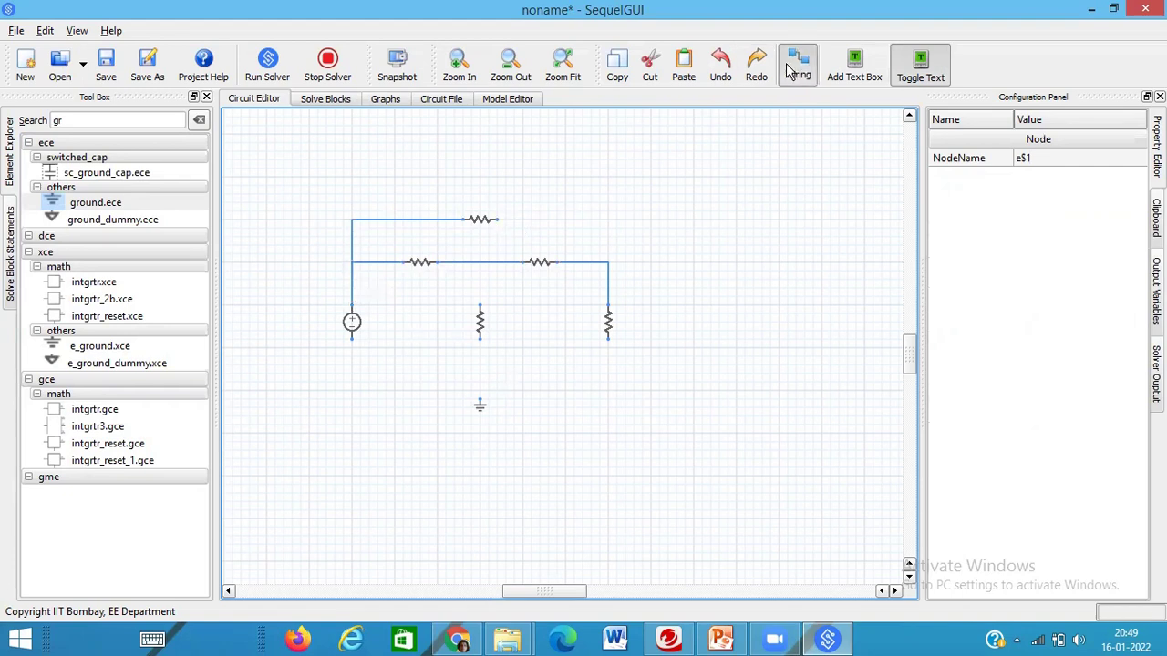
{"action": "left_click", "coordinate": [498, 221]}
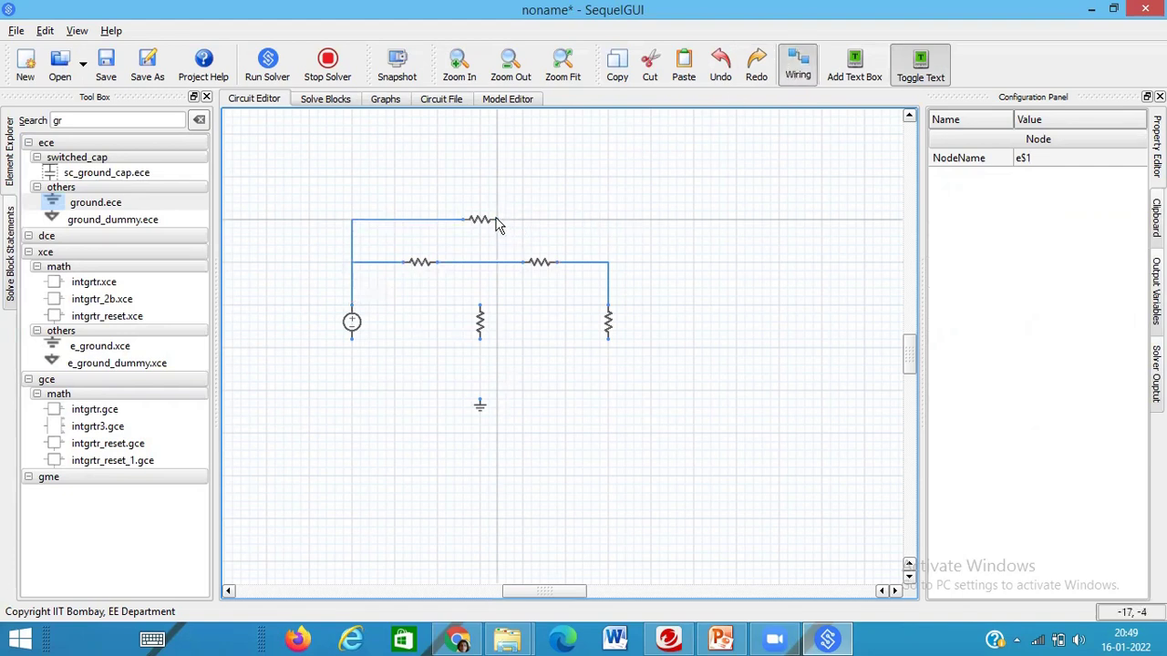
{"action": "left_click", "coordinate": [610, 266]}
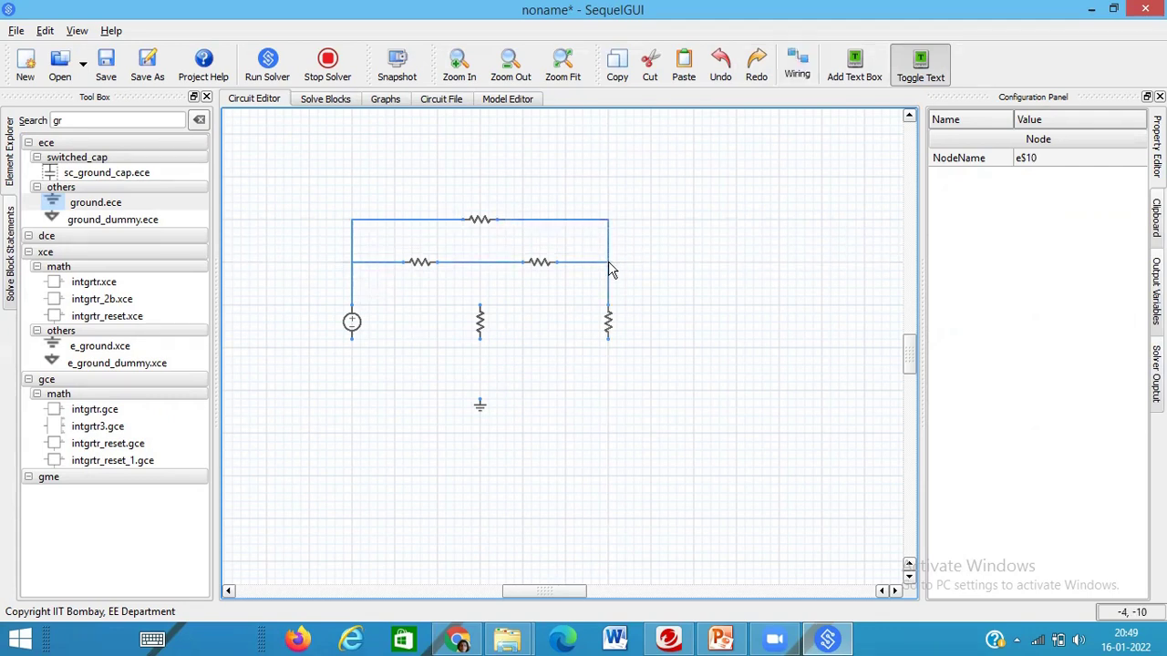
Step: Wire the voltage source's negative terminal down and across to the ground symbol
{"action": "left_click", "coordinate": [800, 64]}
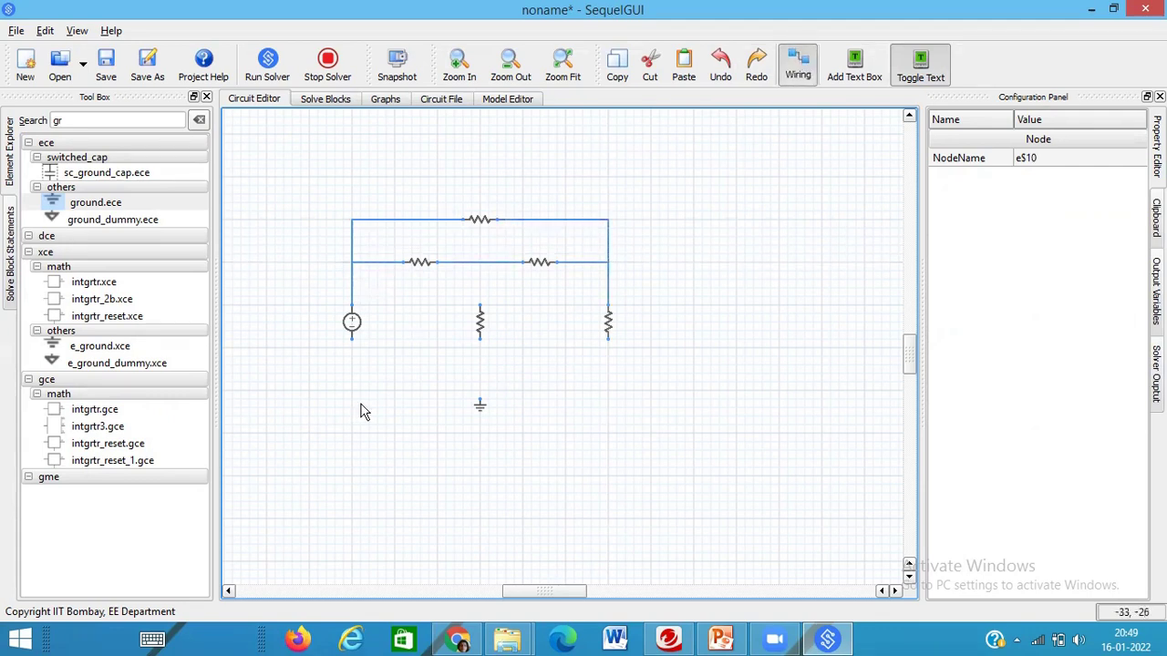
{"action": "left_click", "coordinate": [351, 338]}
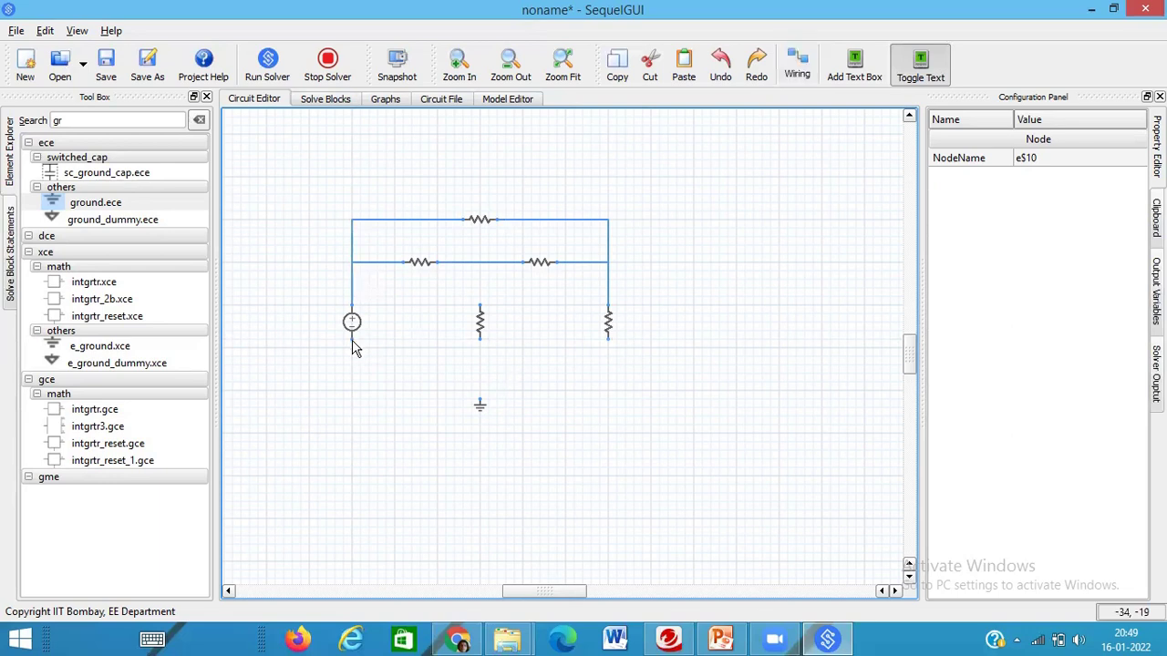
{"action": "left_click", "coordinate": [793, 73]}
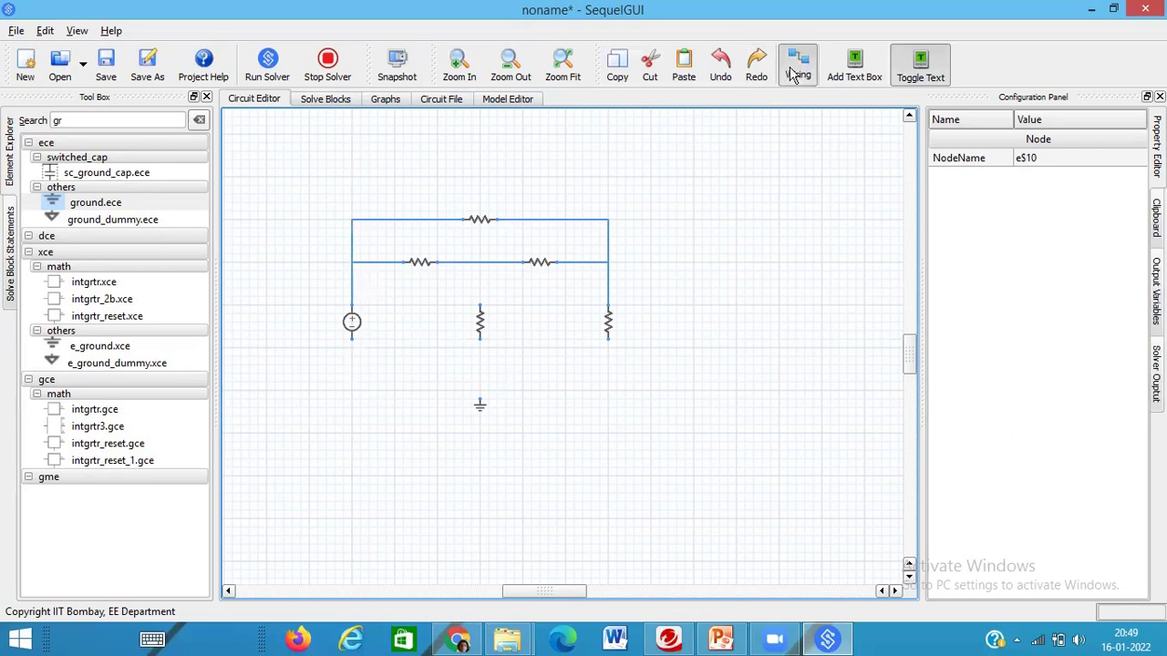
{"action": "left_click", "coordinate": [352, 339]}
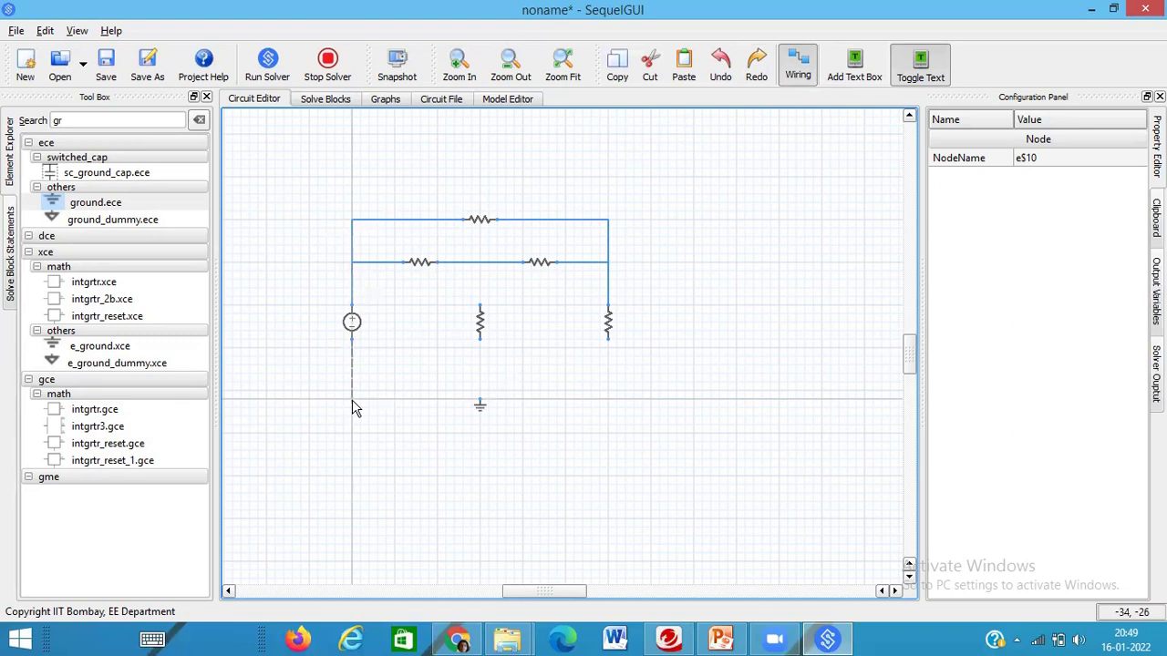
{"action": "left_click", "coordinate": [478, 401]}
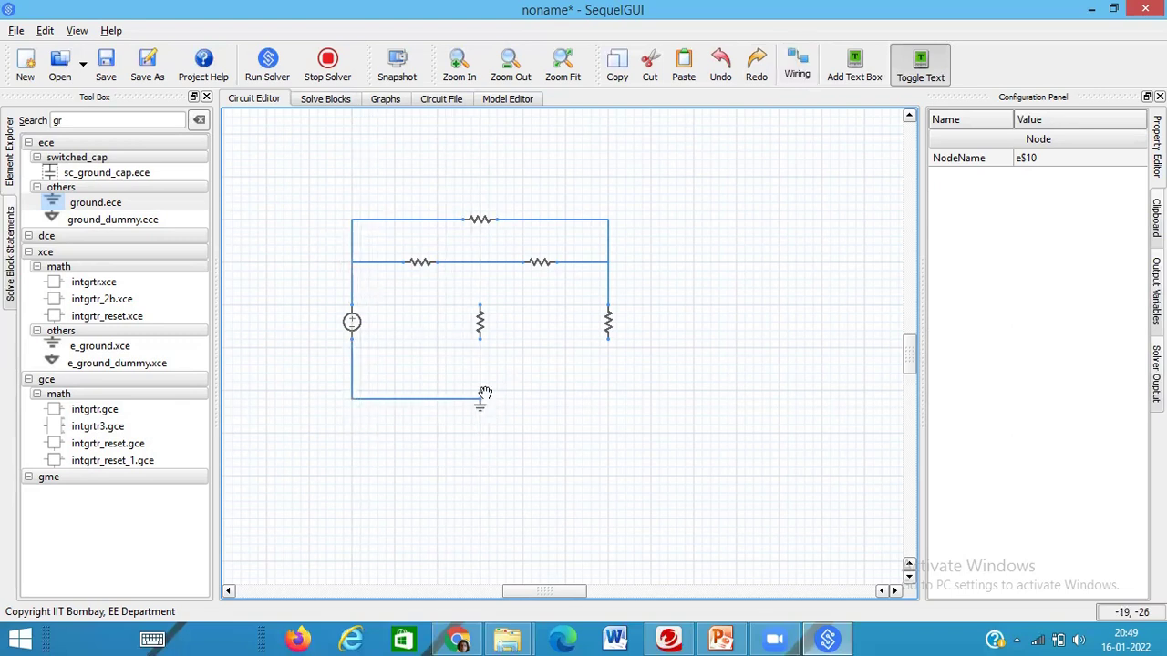
Step: Wire the lower end of the far-right vertical resistor down and across to the ground symbol
{"action": "left_click", "coordinate": [797, 62]}
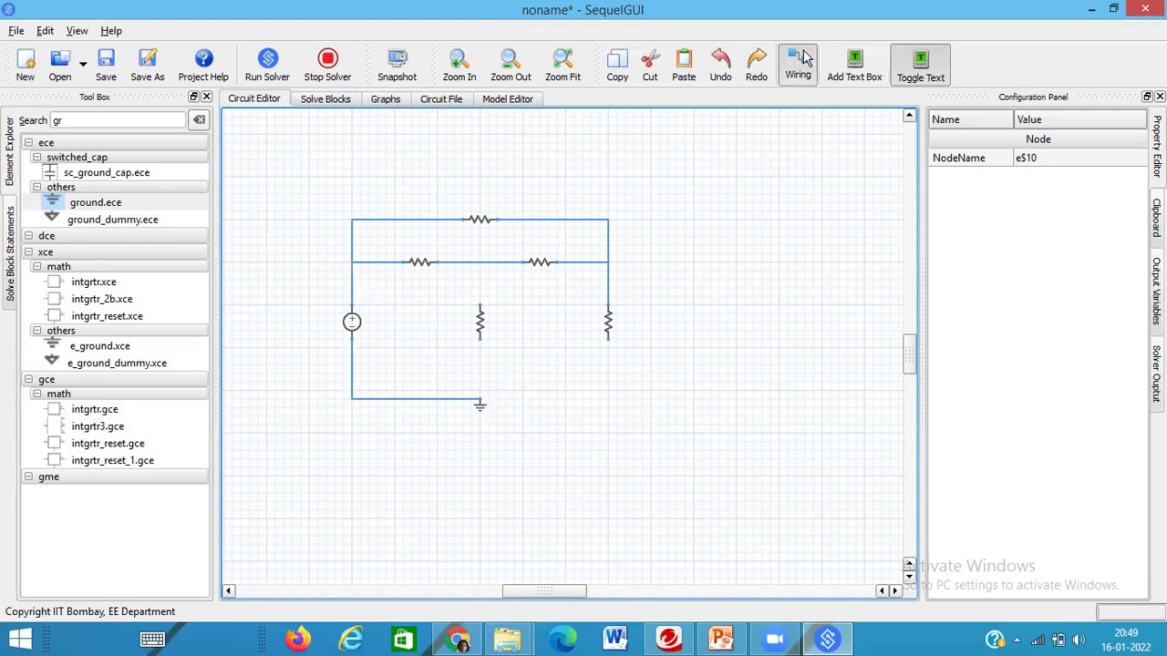
{"action": "left_click", "coordinate": [608, 340]}
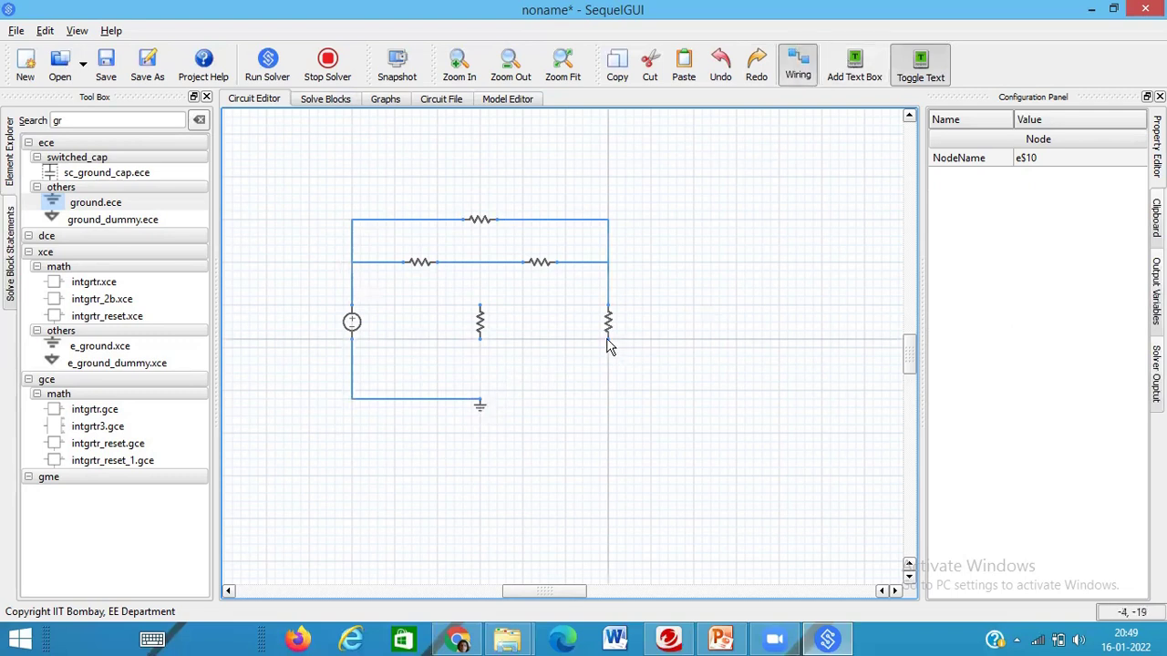
{"action": "left_click", "coordinate": [608, 340]}
{"action": "left_click", "coordinate": [799, 69]}
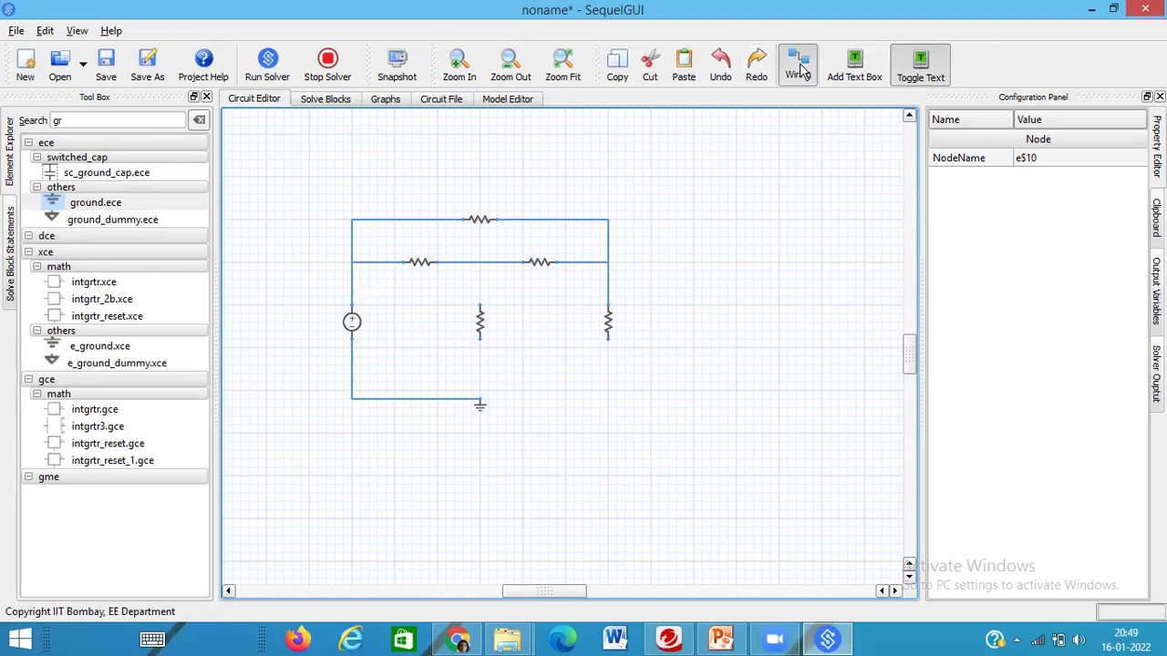
{"action": "left_click", "coordinate": [609, 341]}
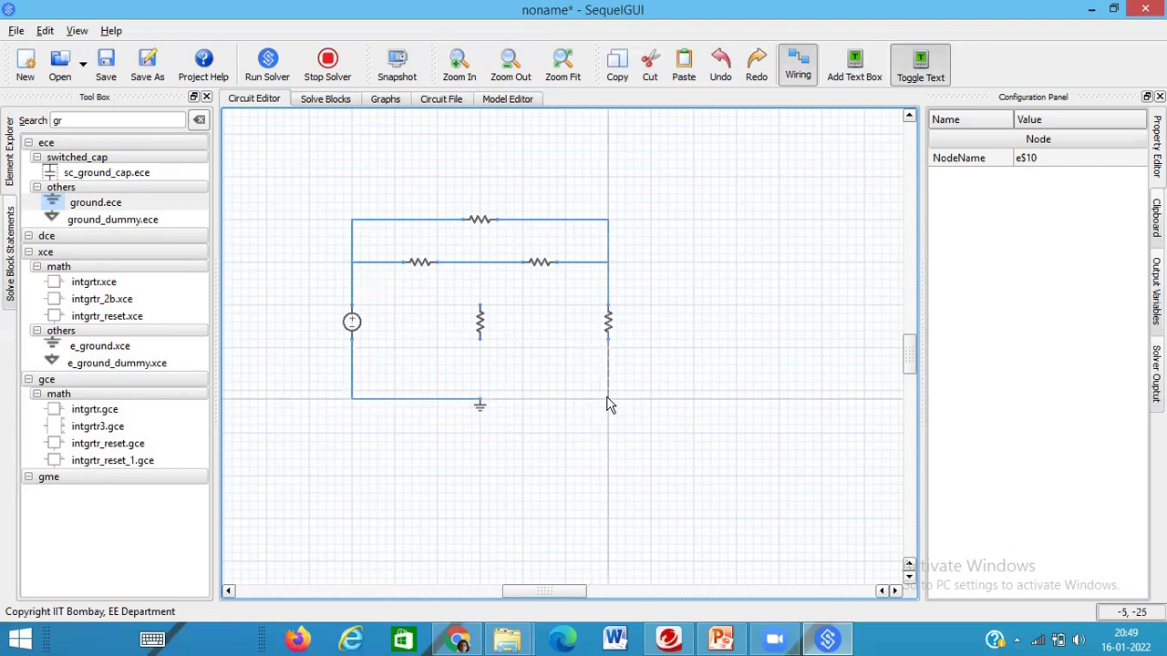
{"action": "left_click", "coordinate": [481, 405]}
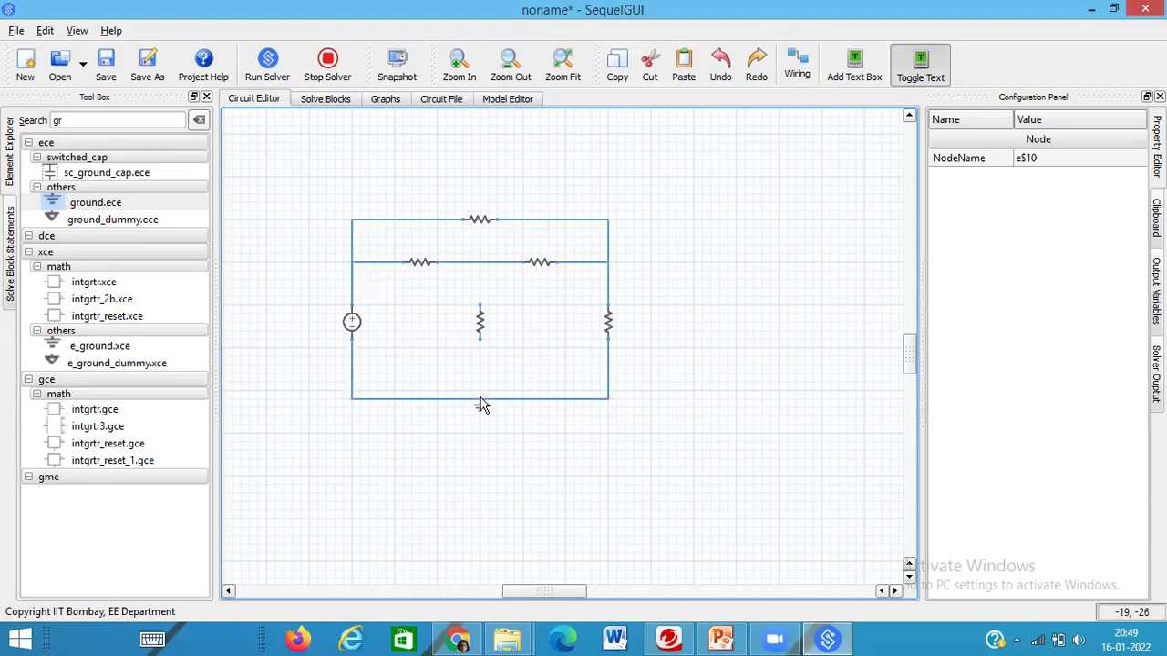
Step: Wire the upper end of the middle vertical resistor straight up to the wire joining the two horizontal resistors
{"action": "left_click", "coordinate": [799, 64]}
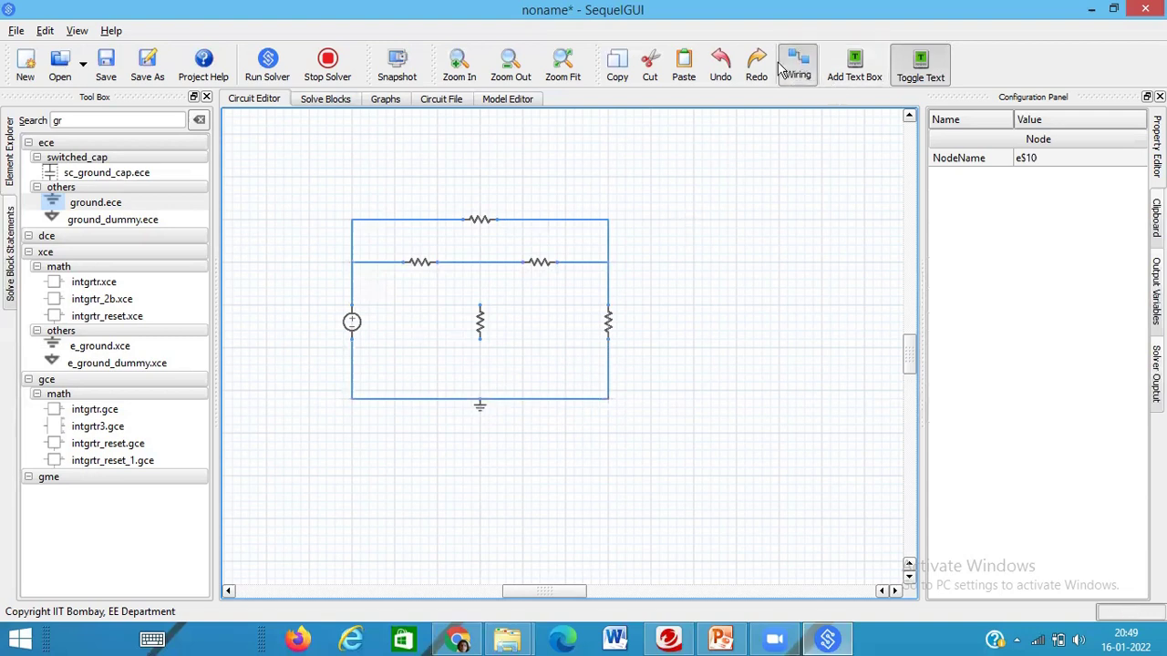
{"action": "left_click", "coordinate": [480, 304]}
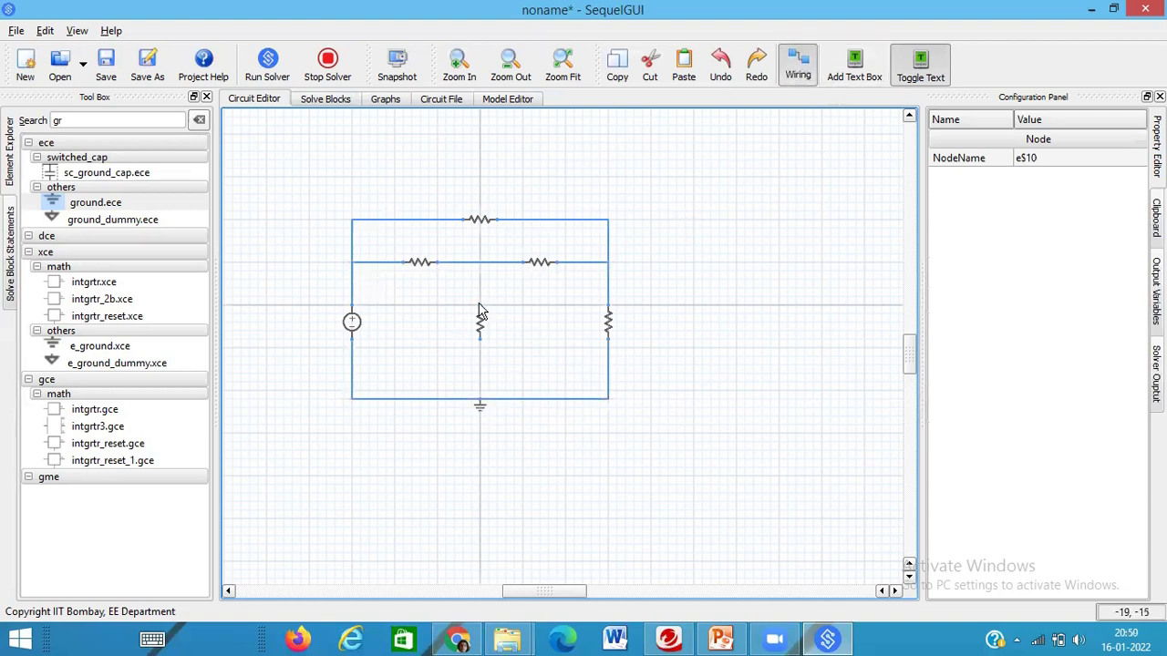
{"action": "left_click", "coordinate": [480, 303]}
{"action": "left_click", "coordinate": [797, 62]}
{"action": "left_click", "coordinate": [479, 305]}
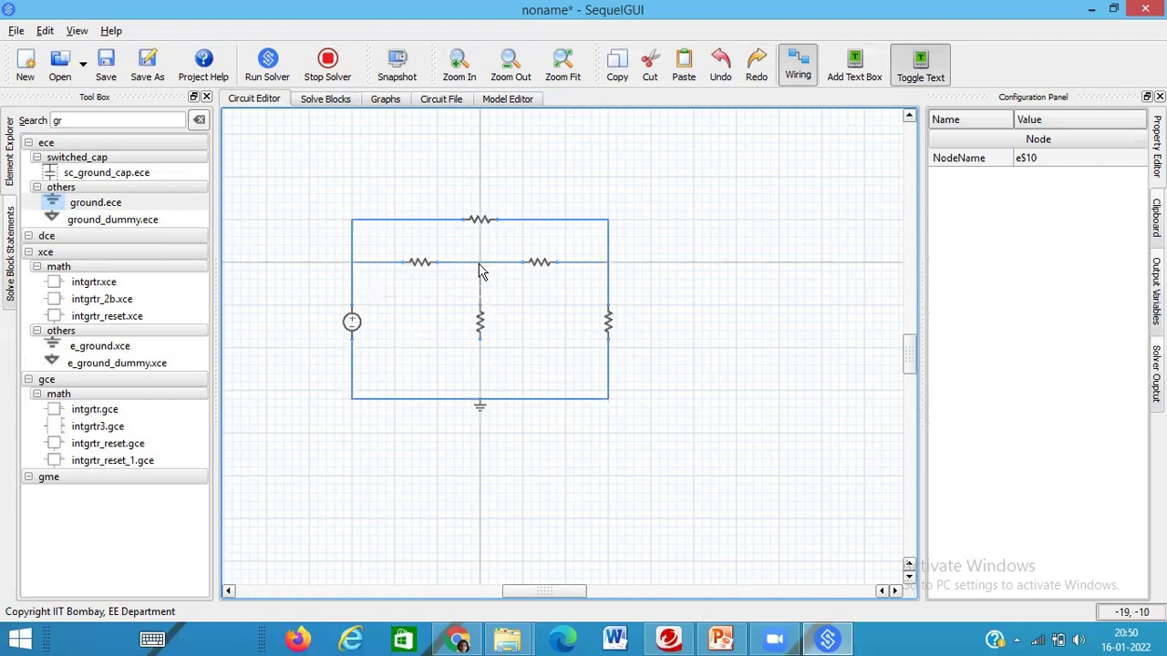
{"action": "left_click", "coordinate": [480, 265]}
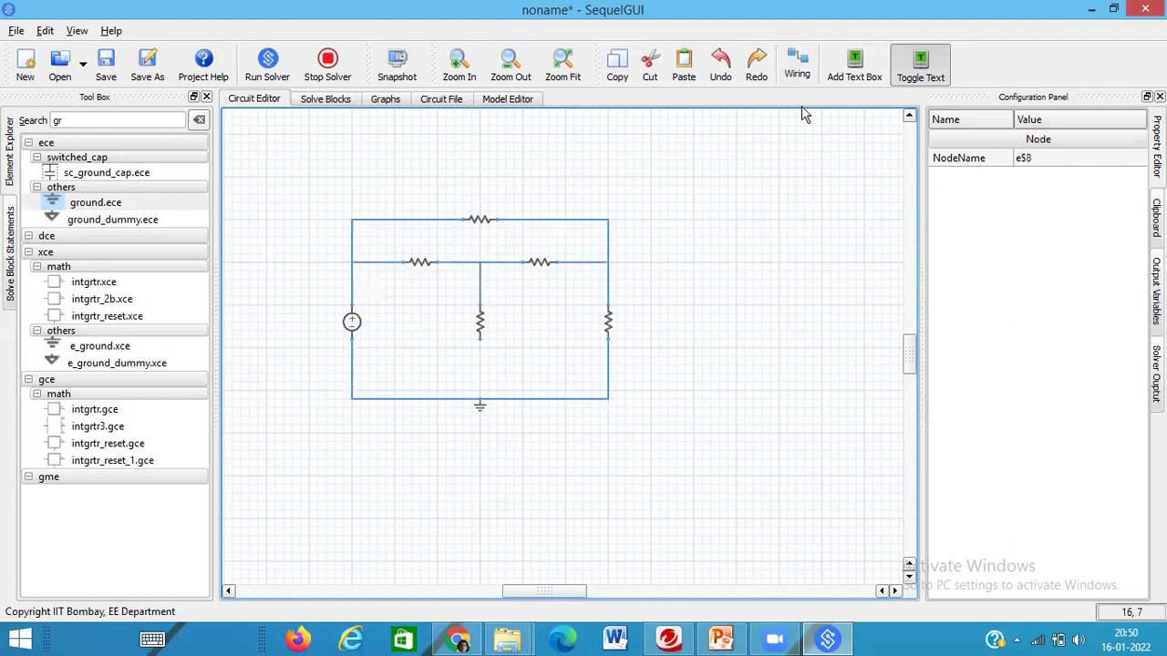
Step: Wire the lower end of the middle vertical resistor straight down to the ground node
{"action": "left_click", "coordinate": [797, 73]}
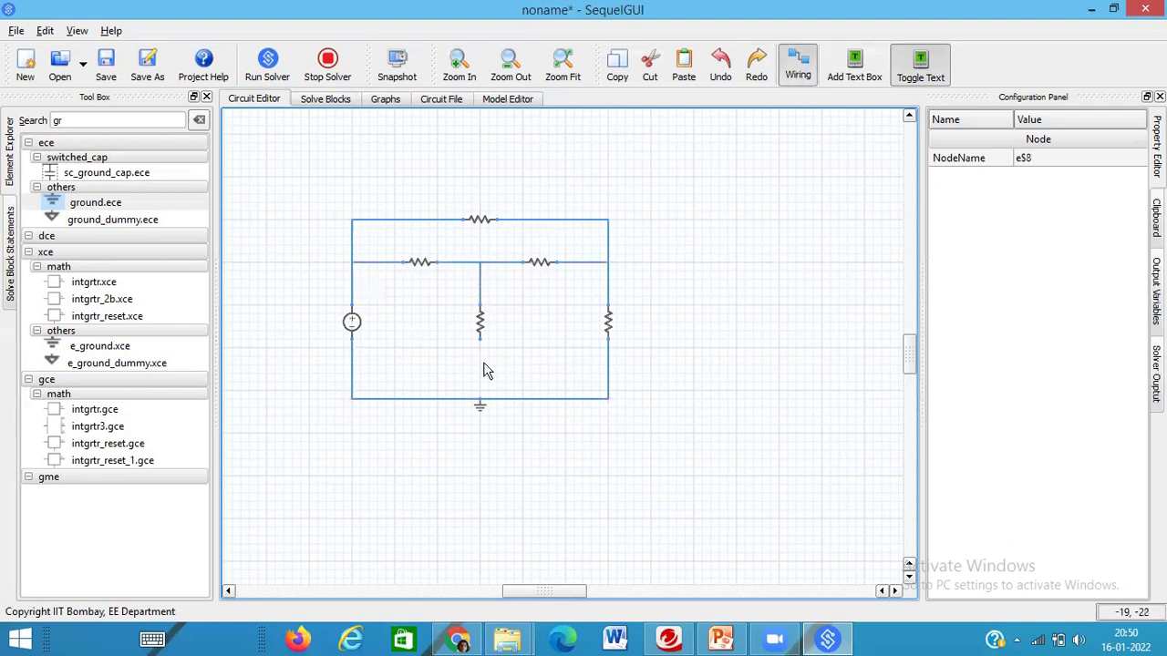
{"action": "left_click", "coordinate": [480, 339]}
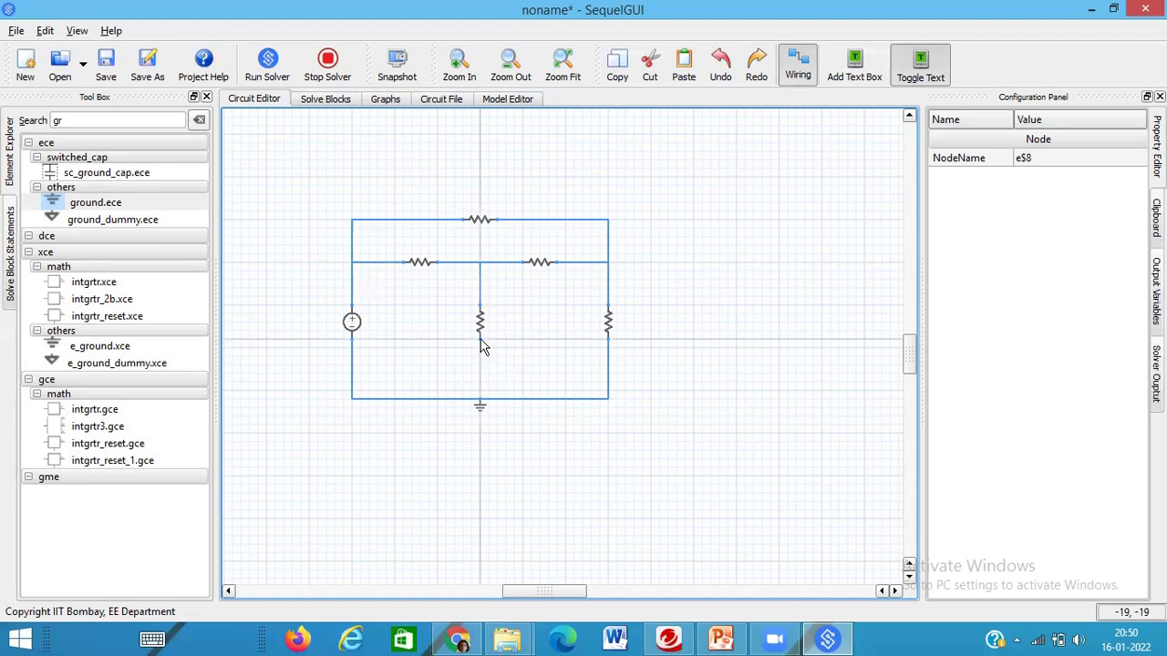
{"action": "left_click", "coordinate": [480, 405]}
{"action": "left_click", "coordinate": [494, 399]}
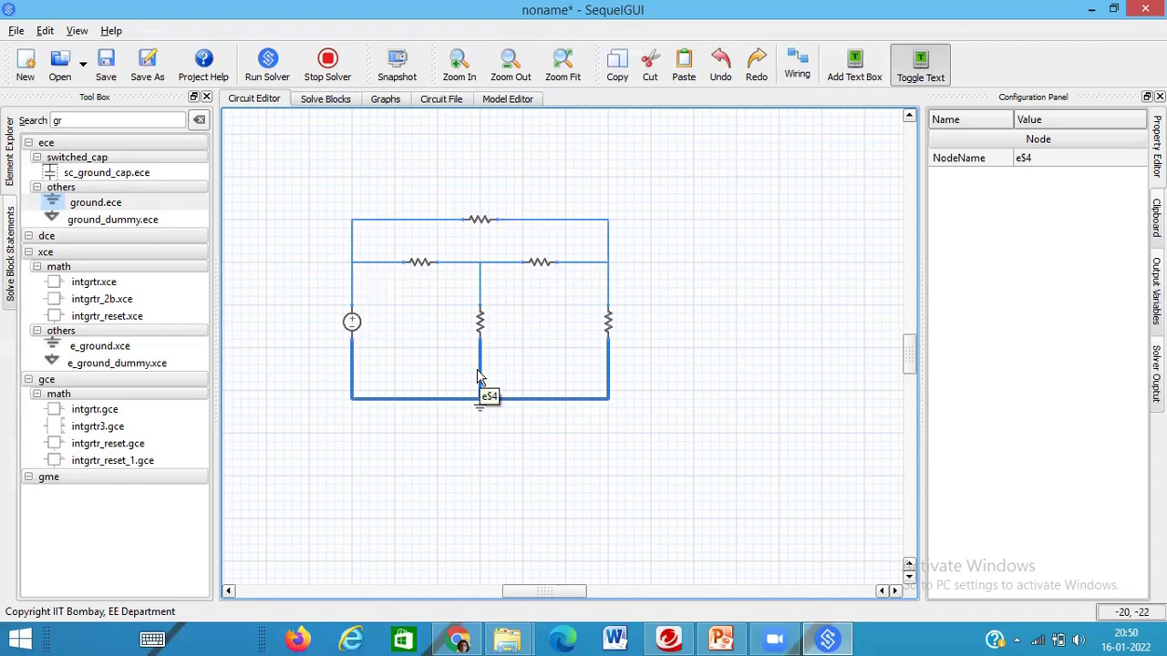
Step: Set the topmost resistor's resistance r to 470 and its caption to R1
{"action": "left_click", "coordinate": [479, 220]}
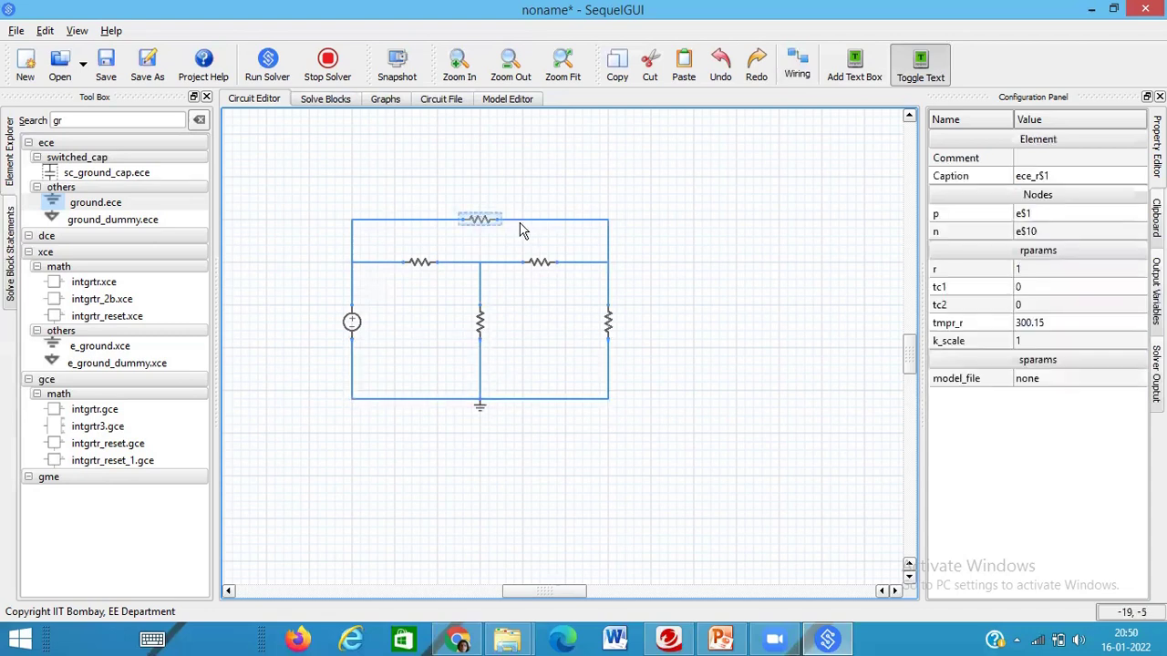
{"action": "left_click", "coordinate": [1021, 270]}
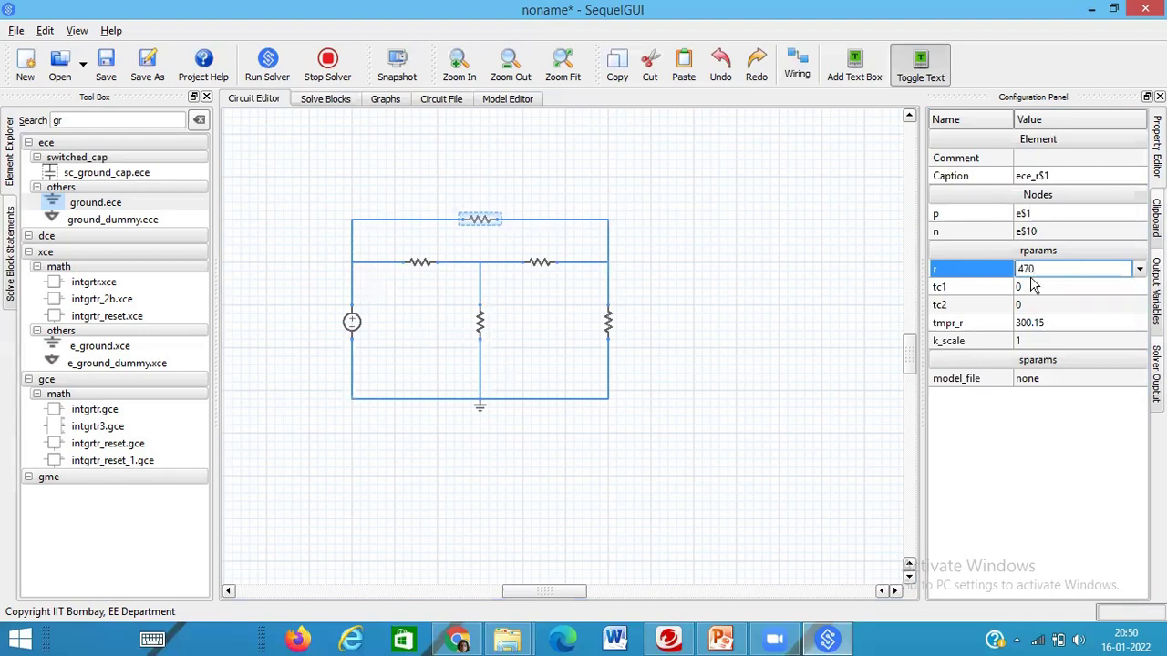
{"action": "left_click", "coordinate": [1064, 178]}
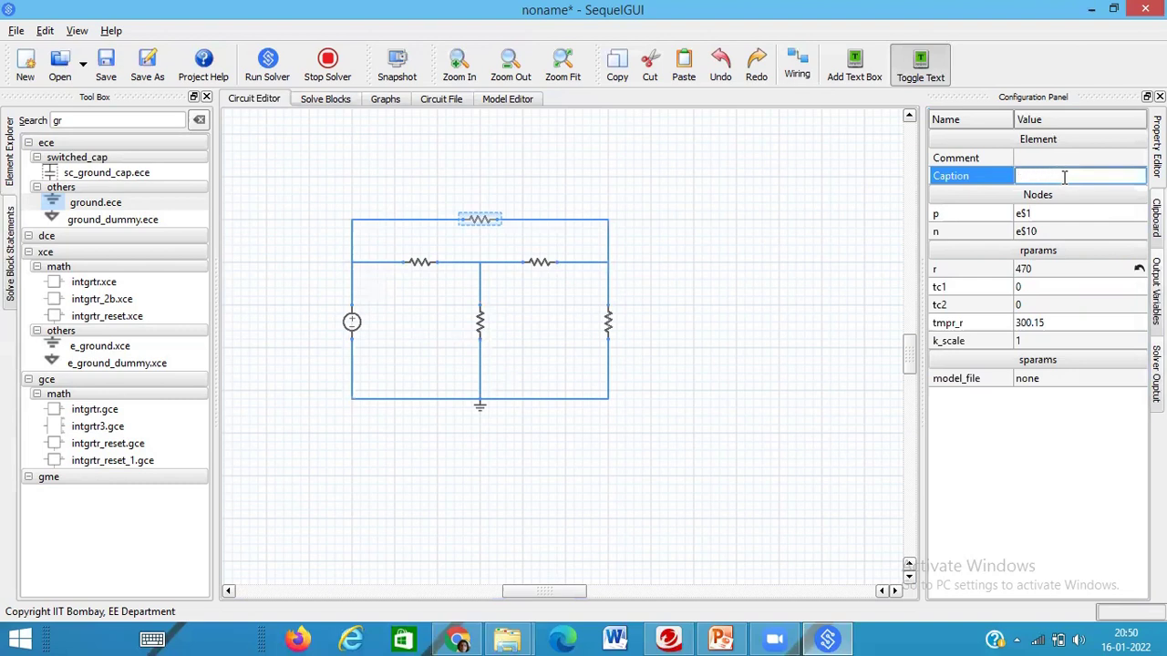
{"action": "type", "text": "R1"}
{"action": "left_click", "coordinate": [692, 307]}
Step: Show the topmost resistor's resistance value on the schematic and place the label just above the resistor
{"action": "left_click", "coordinate": [479, 220]}
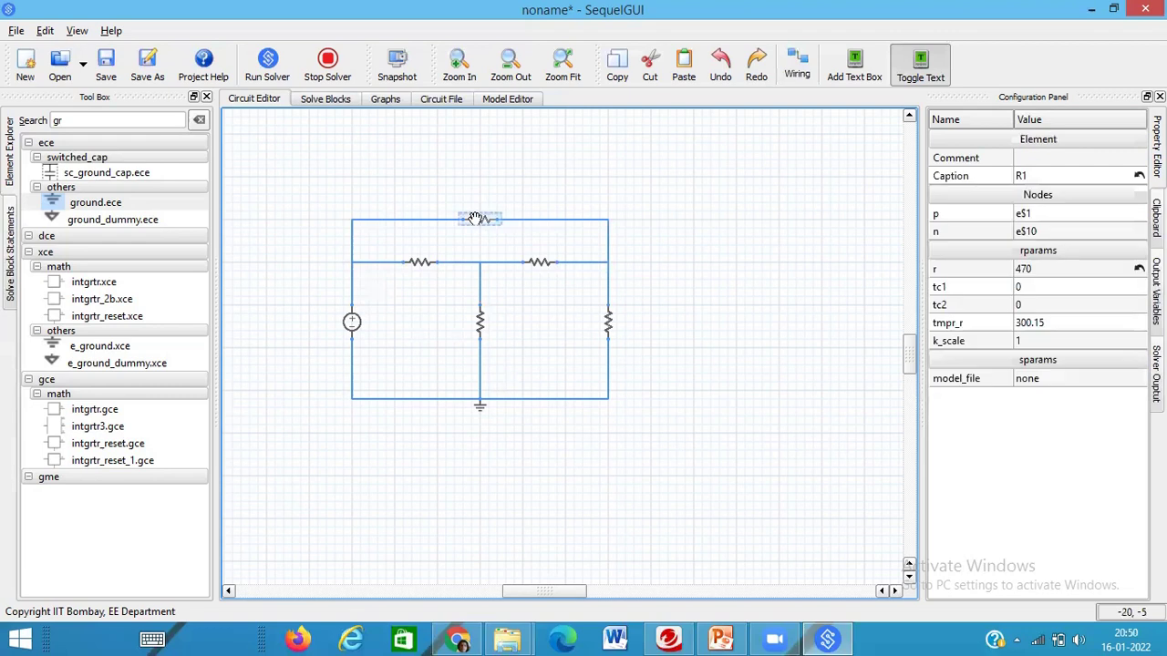
{"action": "right_click", "coordinate": [479, 220]}
{"action": "left_click", "coordinate": [558, 320]}
{"action": "left_click_drag", "start_coordinate": [470, 234], "coordinate": [480, 202]}
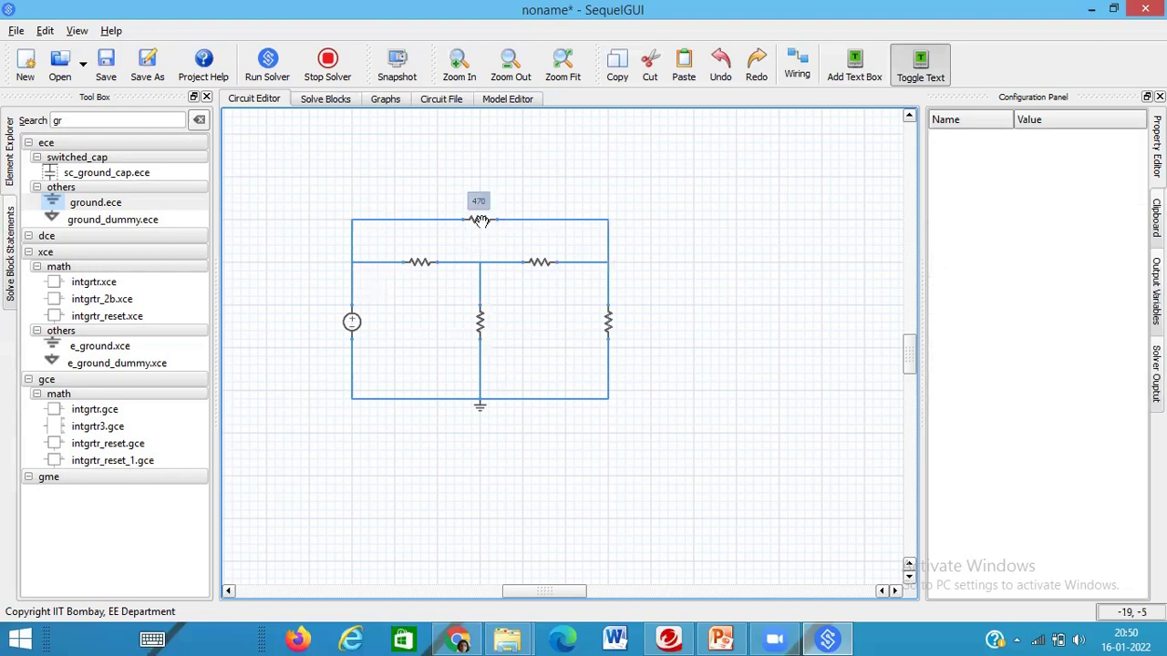
Step: Set the resistance r of the left resistor in the middle row to 390 and edit its caption
{"action": "left_click", "coordinate": [419, 263]}
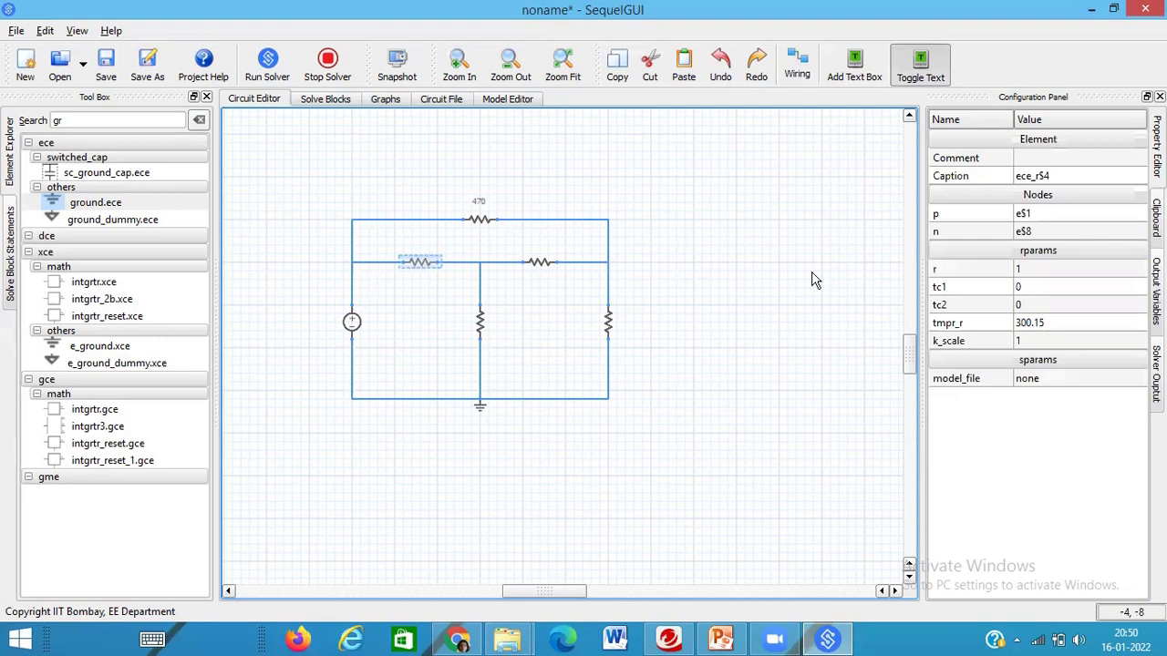
{"action": "double_click", "coordinate": [1023, 268]}
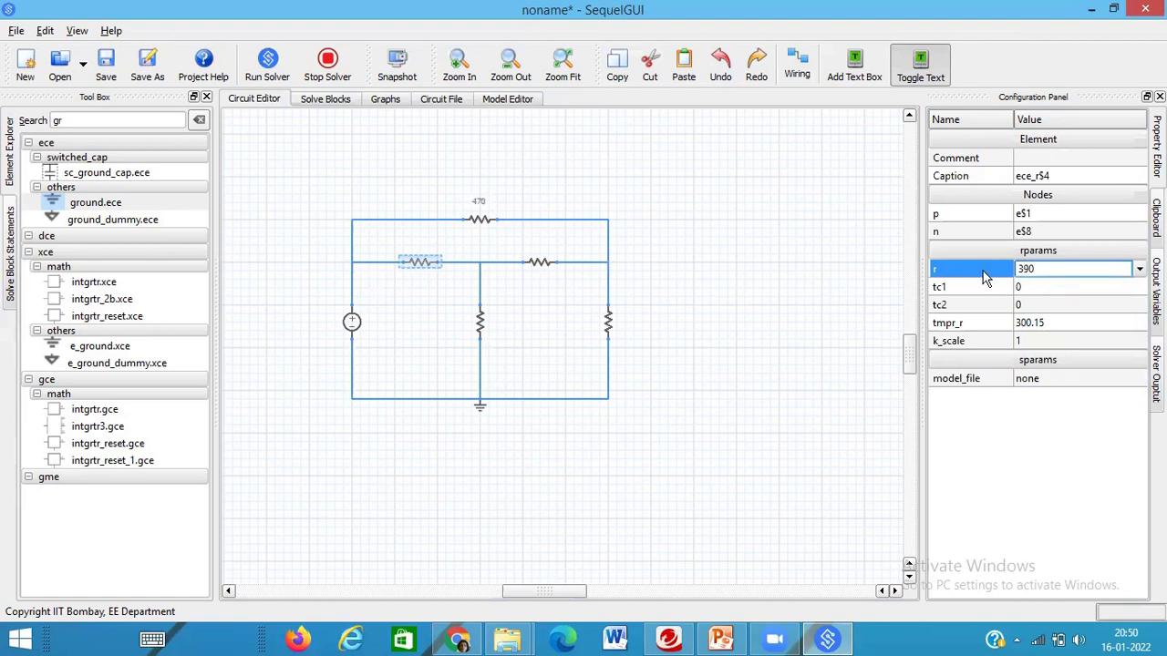
{"action": "double_click", "coordinate": [1059, 176]}
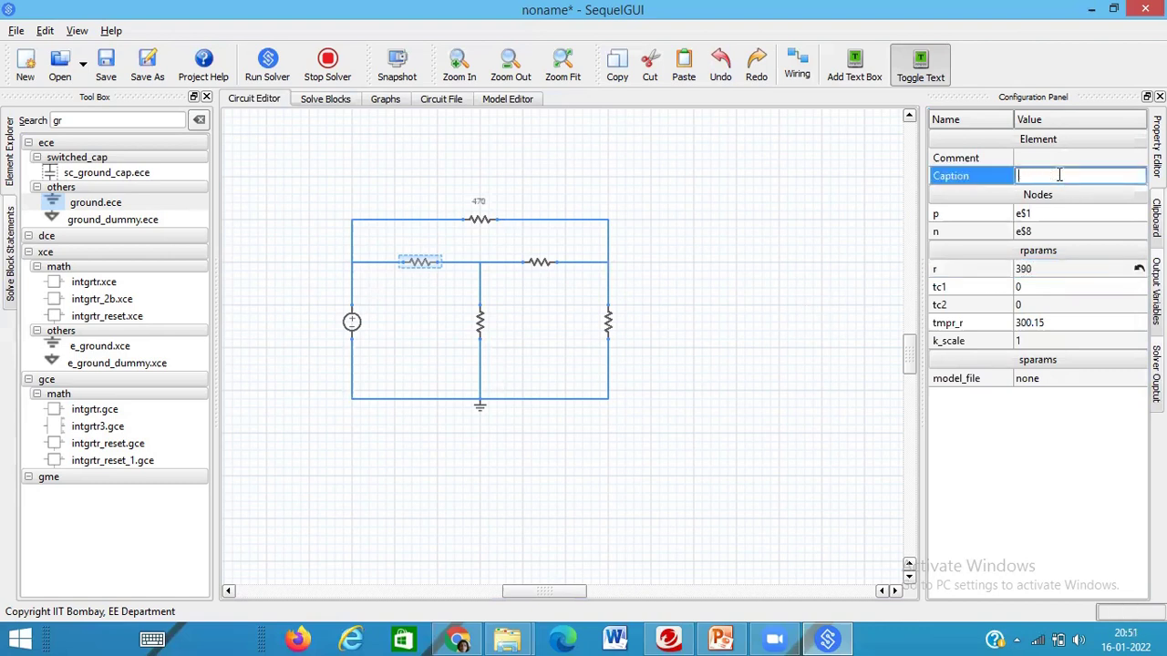
{"action": "left_click", "coordinate": [772, 298]}
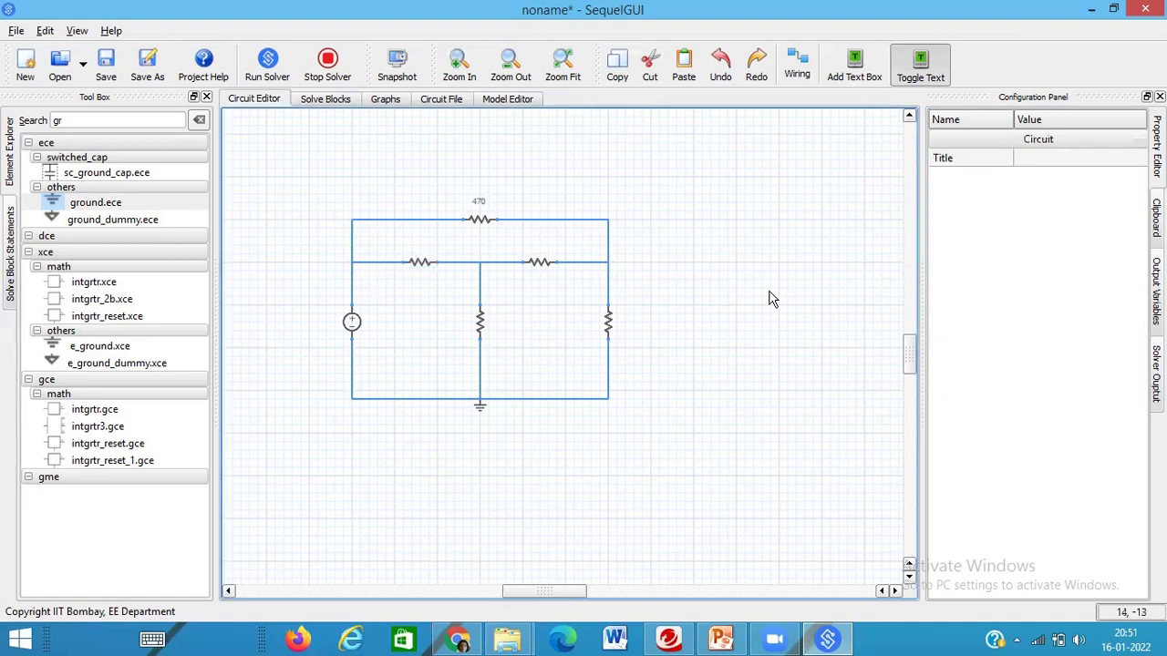
Step: Show the resistance value of the left resistor in the middle row and place the label just above it
{"action": "right_click", "coordinate": [419, 263]}
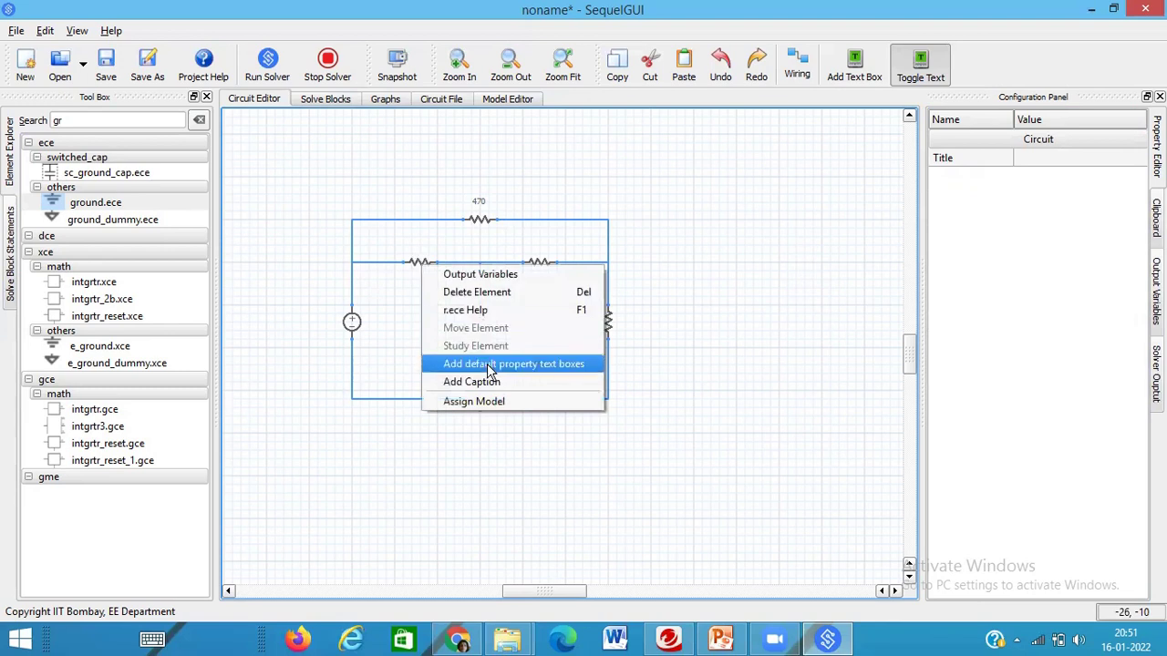
{"action": "left_click", "coordinate": [487, 362]}
{"action": "left_click", "coordinate": [411, 275]}
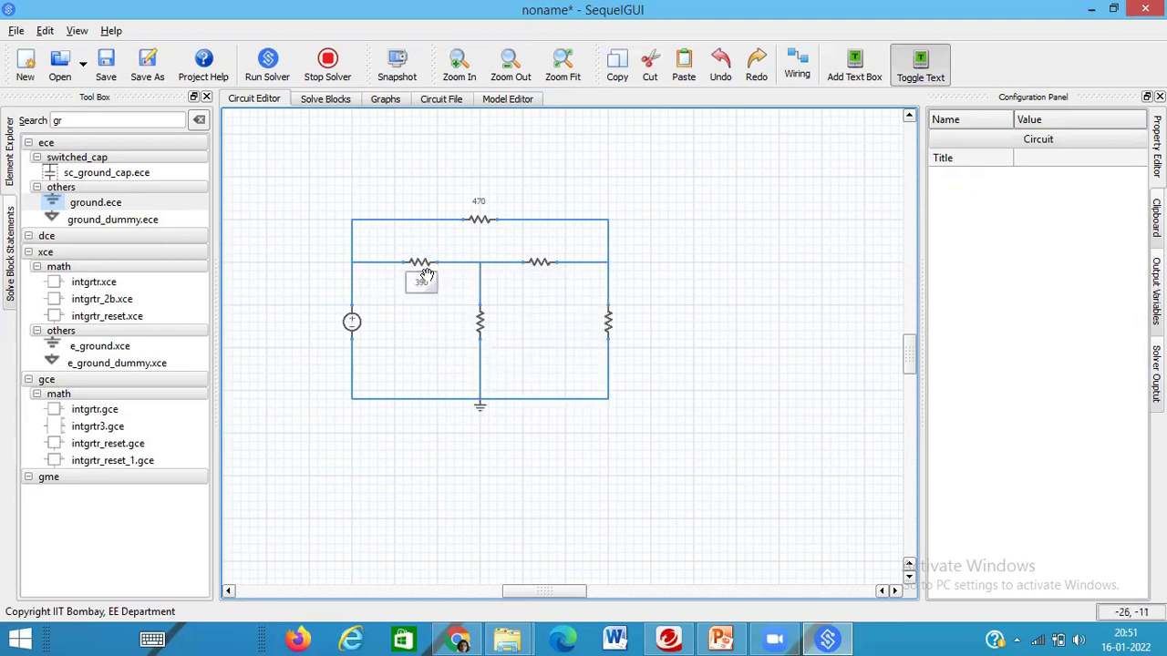
{"action": "left_click_drag", "start_coordinate": [426, 276], "coordinate": [422, 245]}
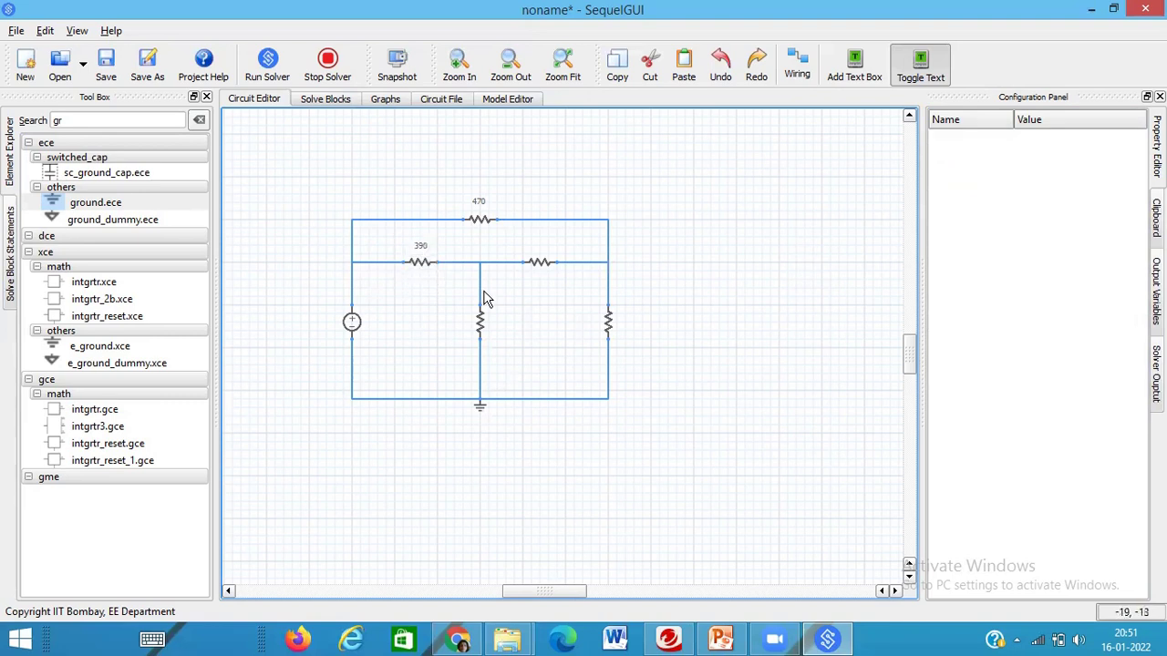
Step: Set the resistance r to 100 on the right resistor of the middle row, the right vertical resistor and the middle vertical resistor
{"action": "left_click", "coordinate": [531, 261]}
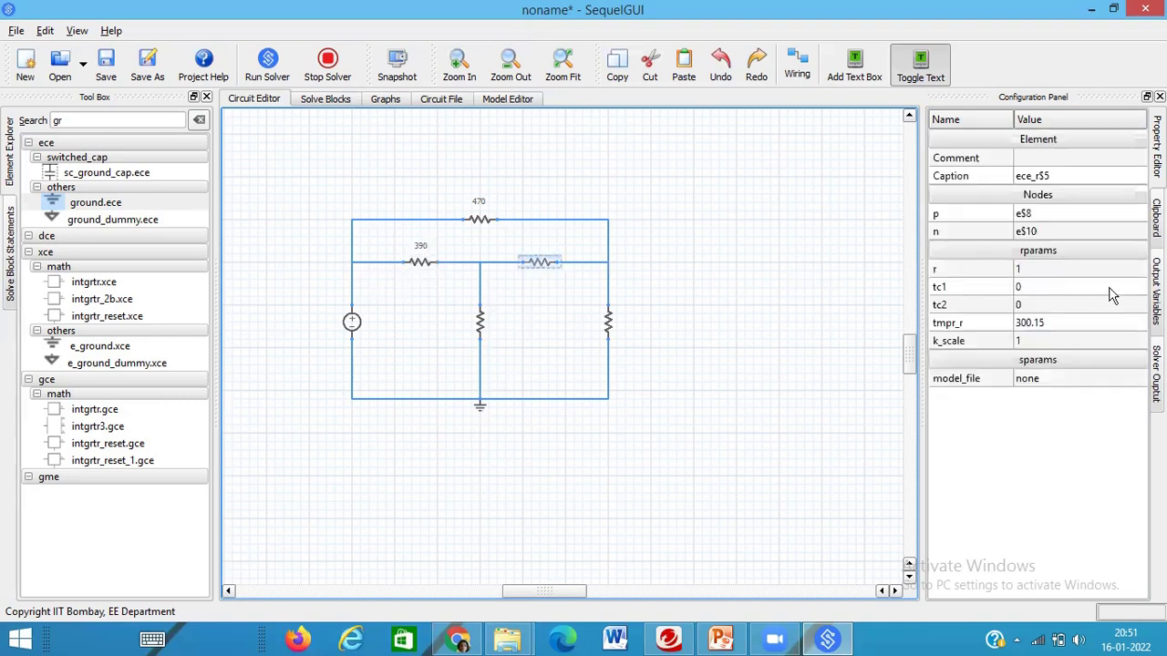
{"action": "left_click", "coordinate": [1021, 268]}
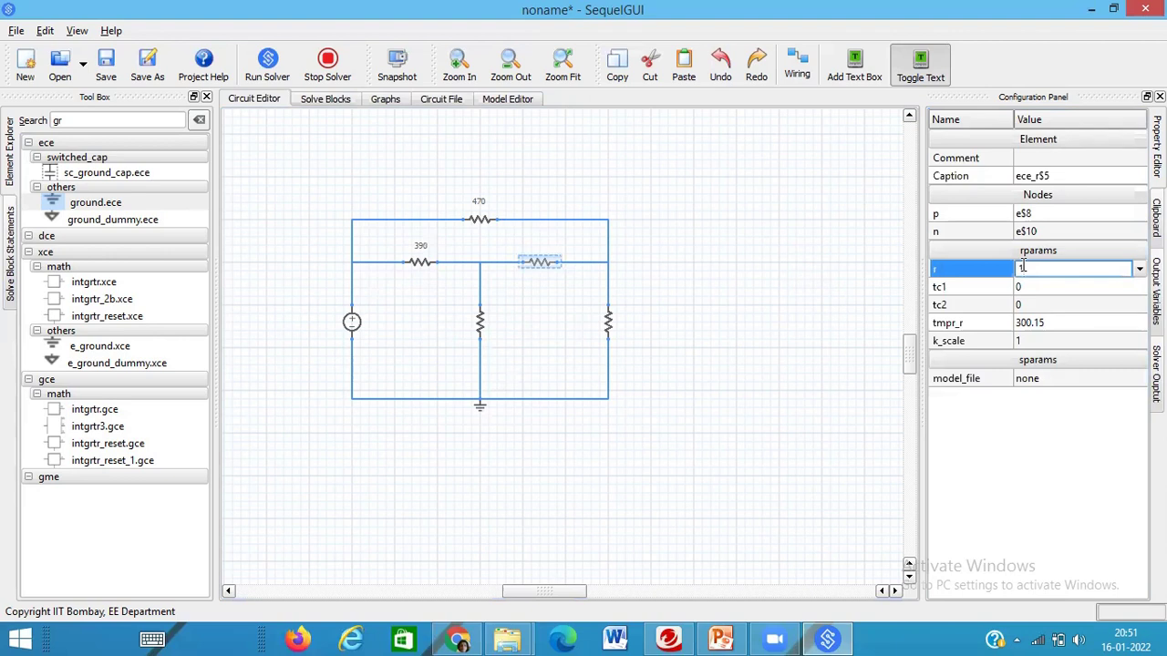
{"action": "left_click", "coordinate": [766, 332]}
{"action": "left_click", "coordinate": [608, 320]}
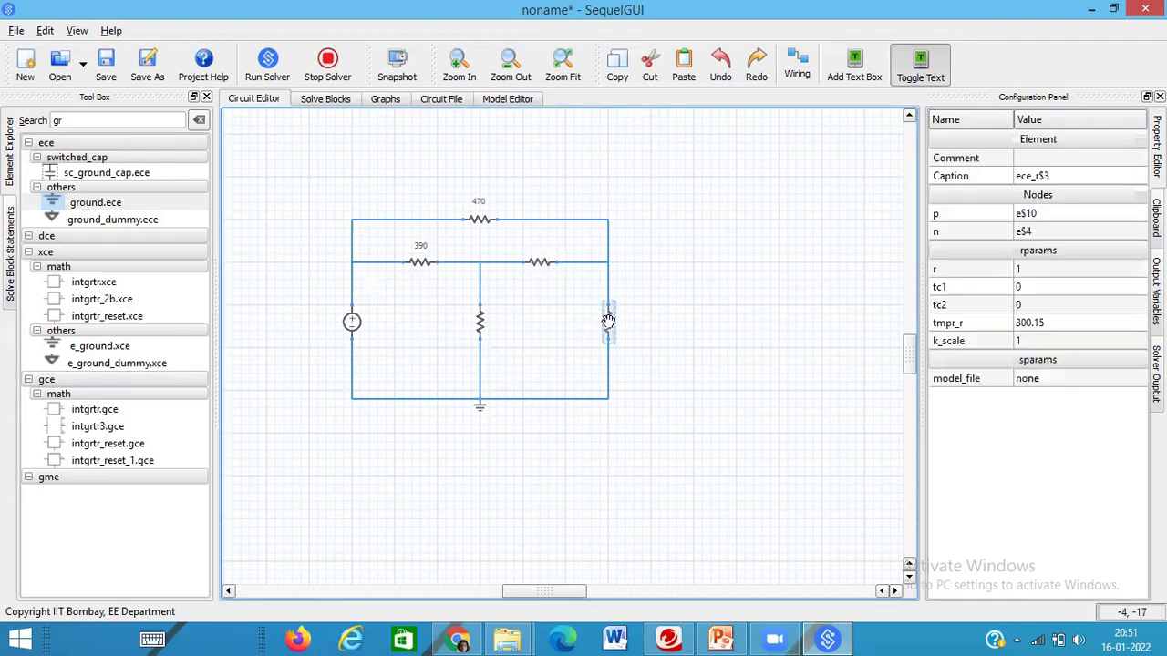
{"action": "left_click", "coordinate": [1024, 269]}
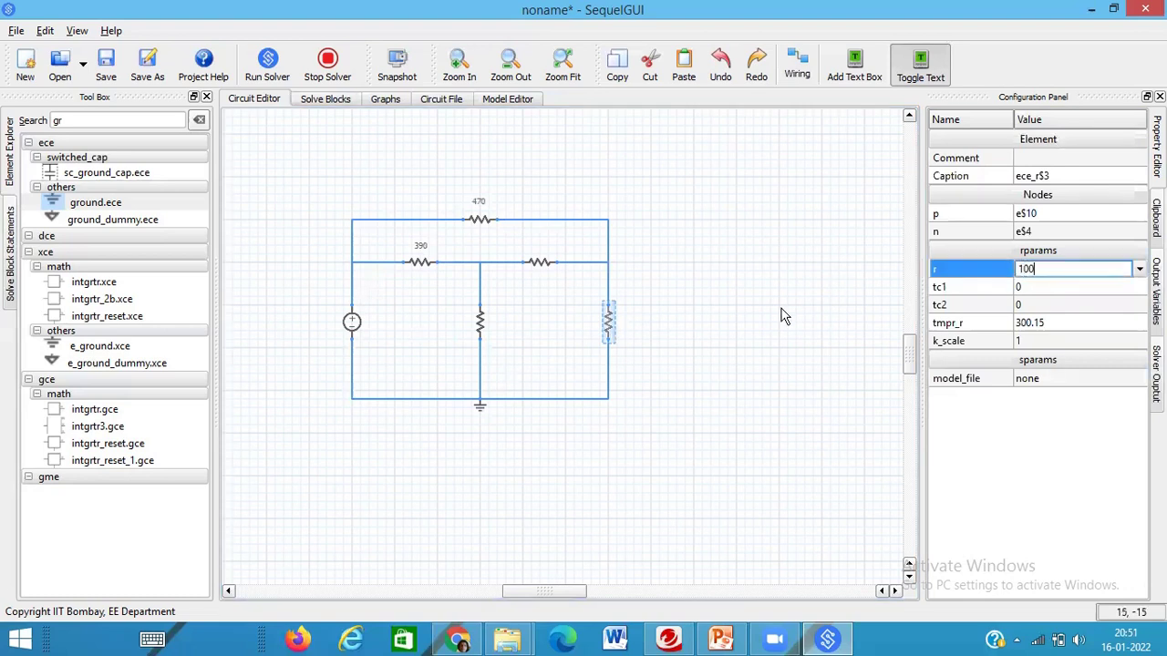
{"action": "left_click", "coordinate": [480, 319]}
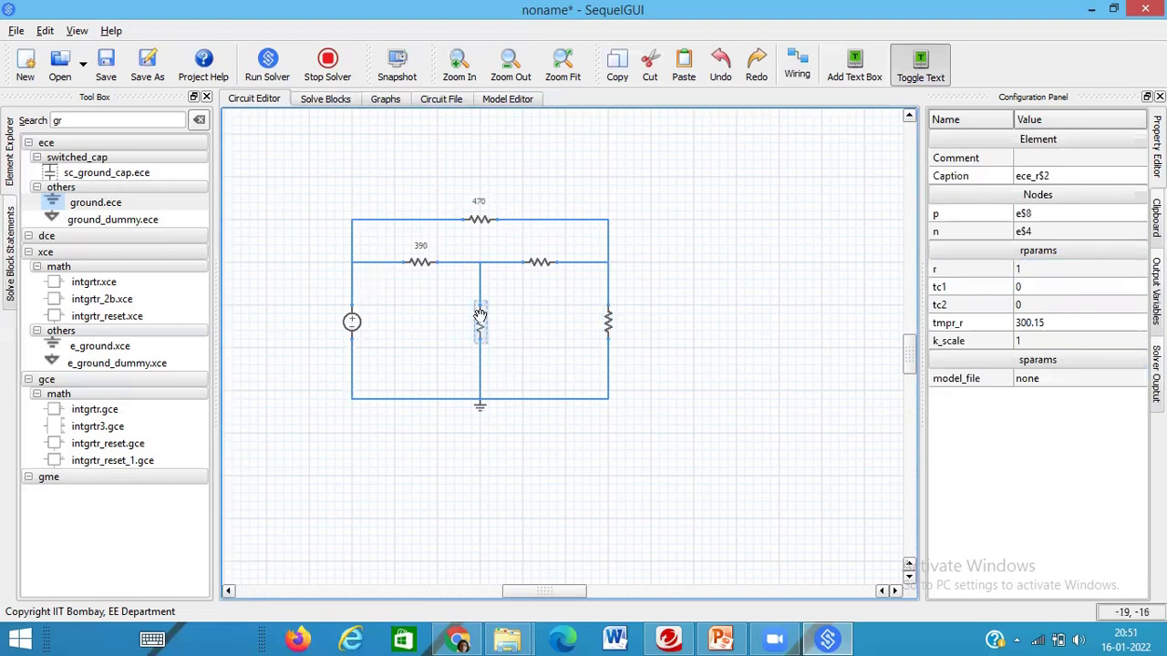
{"action": "left_click", "coordinate": [1024, 270]}
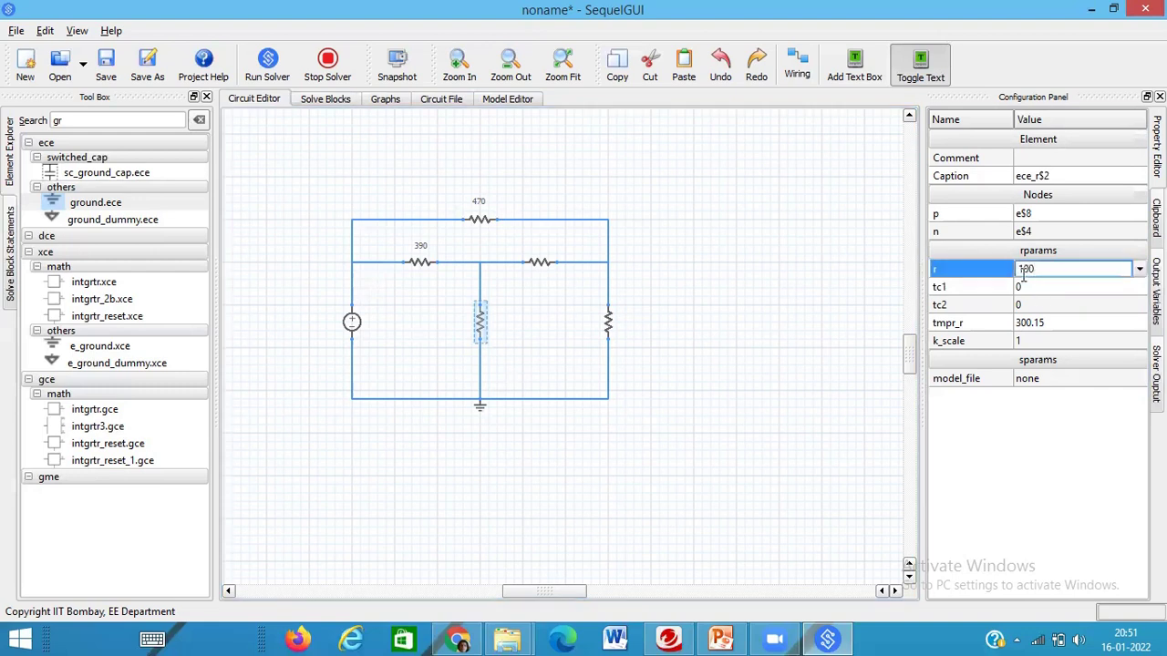
Step: Show the default property labels for the middle vertical resistor, the right vertical resistor and the right resistor in the middle row
{"action": "right_click", "coordinate": [480, 319]}
{"action": "left_click", "coordinate": [553, 416]}
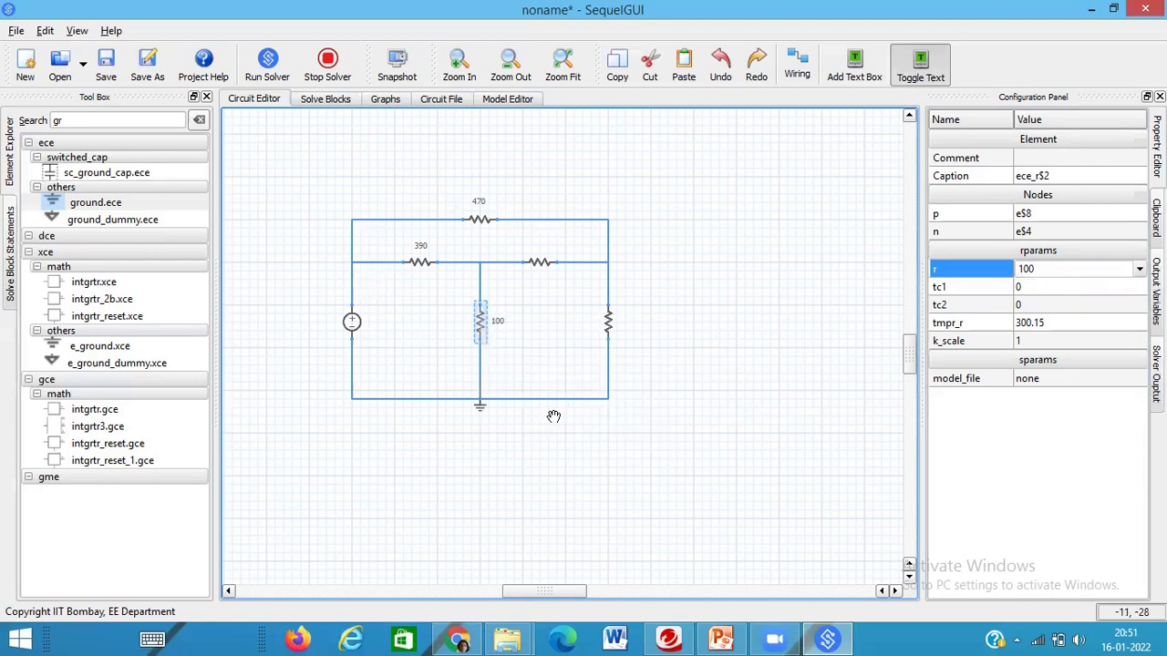
{"action": "left_click", "coordinate": [607, 318]}
{"action": "right_click", "coordinate": [606, 318]}
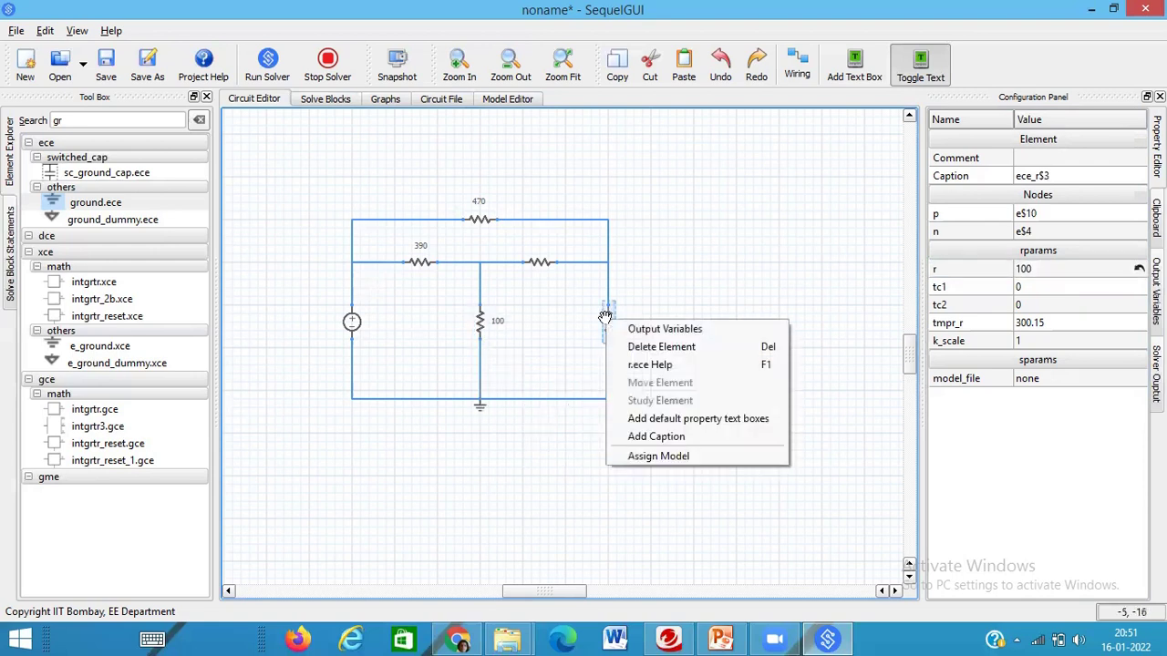
{"action": "left_click", "coordinate": [707, 418]}
{"action": "left_click", "coordinate": [537, 258]}
{"action": "right_click", "coordinate": [537, 258]}
{"action": "left_click", "coordinate": [650, 354]}
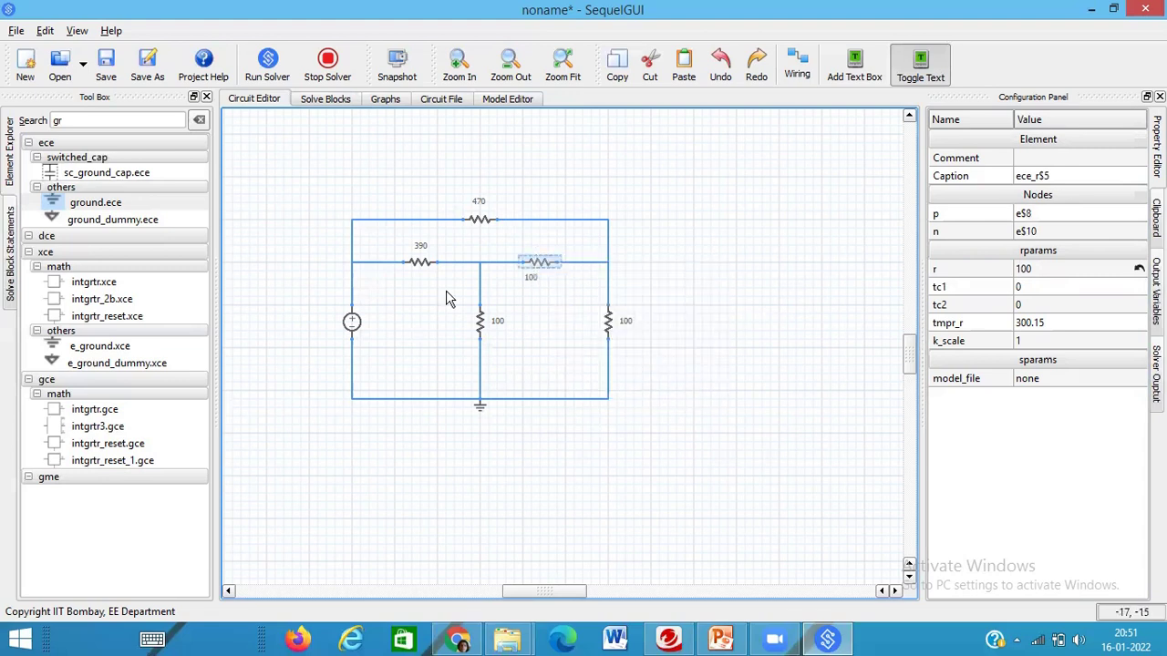
{"action": "left_click", "coordinate": [352, 319]}
{"action": "right_click", "coordinate": [351, 319]}
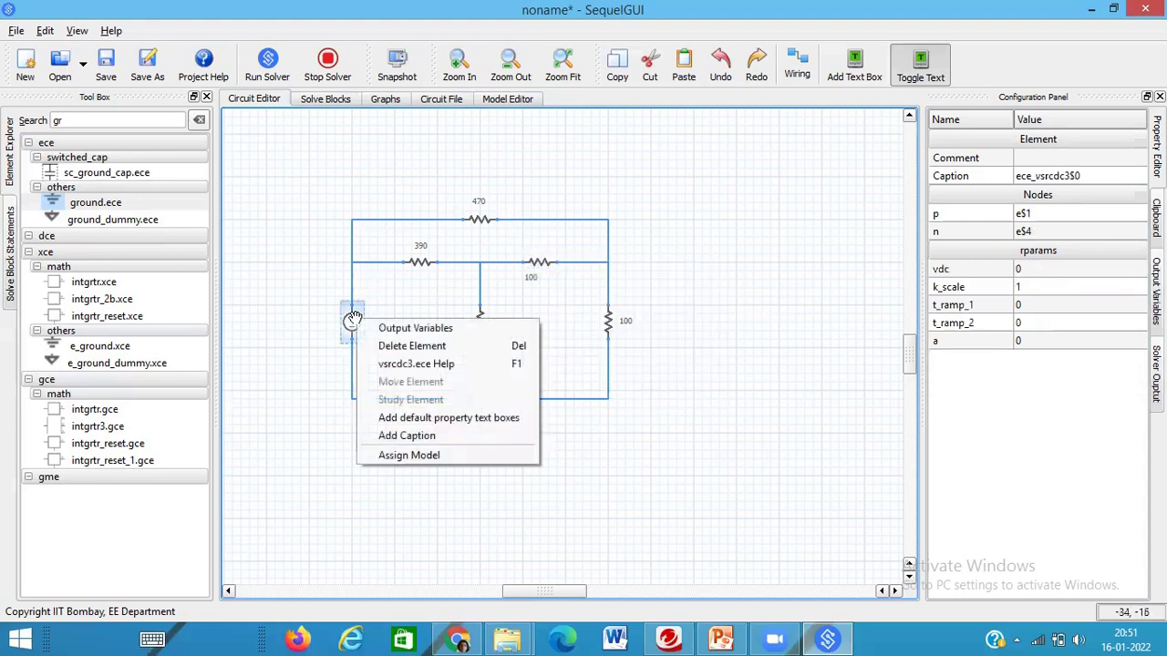
{"action": "left_click", "coordinate": [320, 362]}
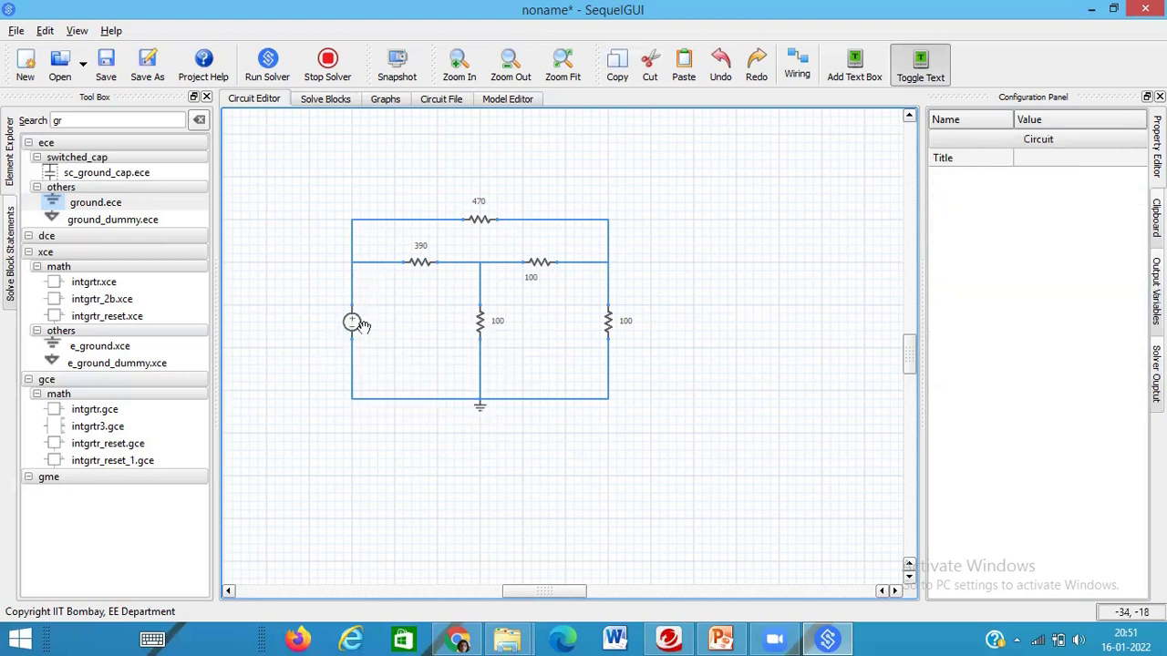
Step: Set the DC voltage source's vdc to 5
{"action": "left_click", "coordinate": [354, 322]}
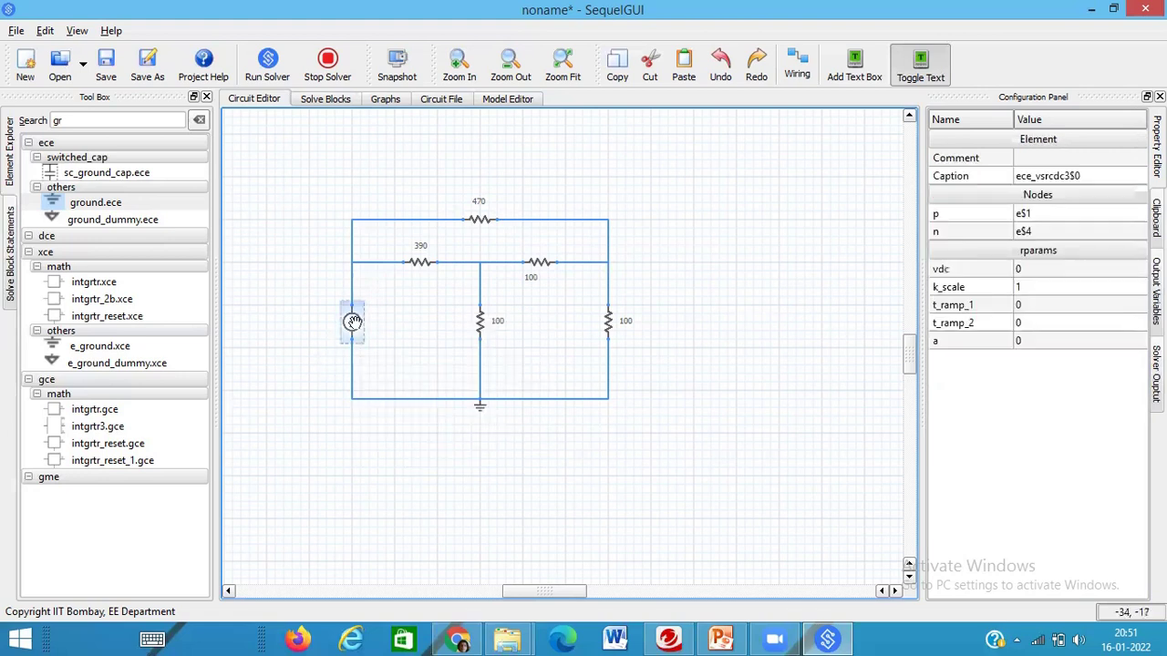
{"action": "left_click", "coordinate": [1030, 268]}
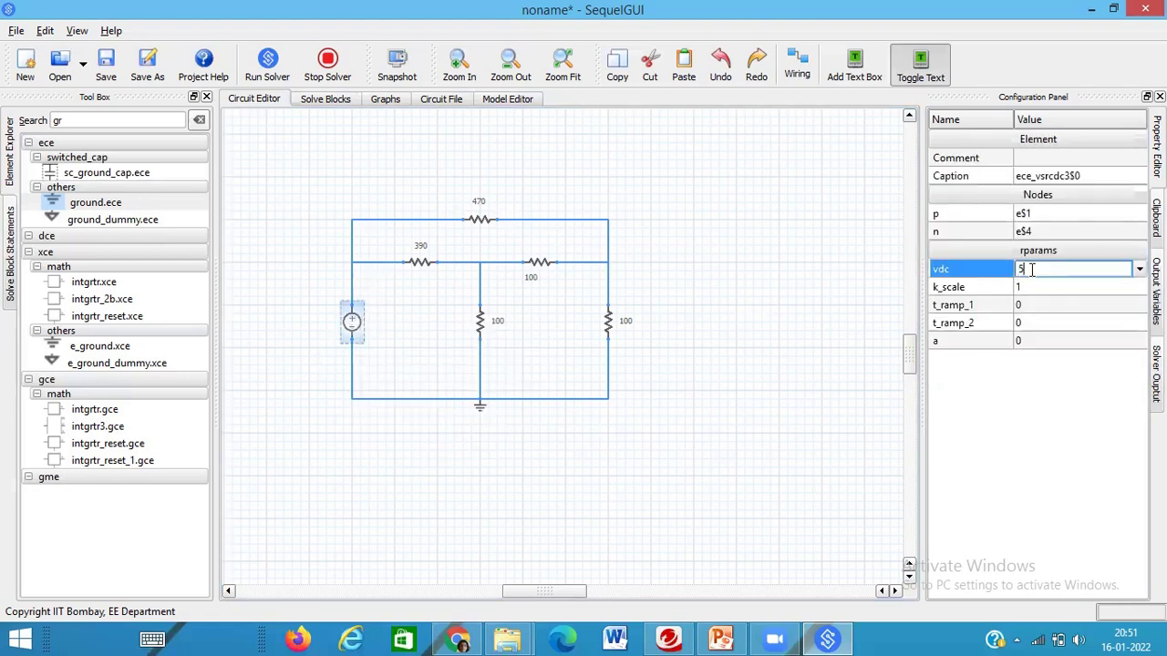
{"action": "left_click", "coordinate": [810, 346]}
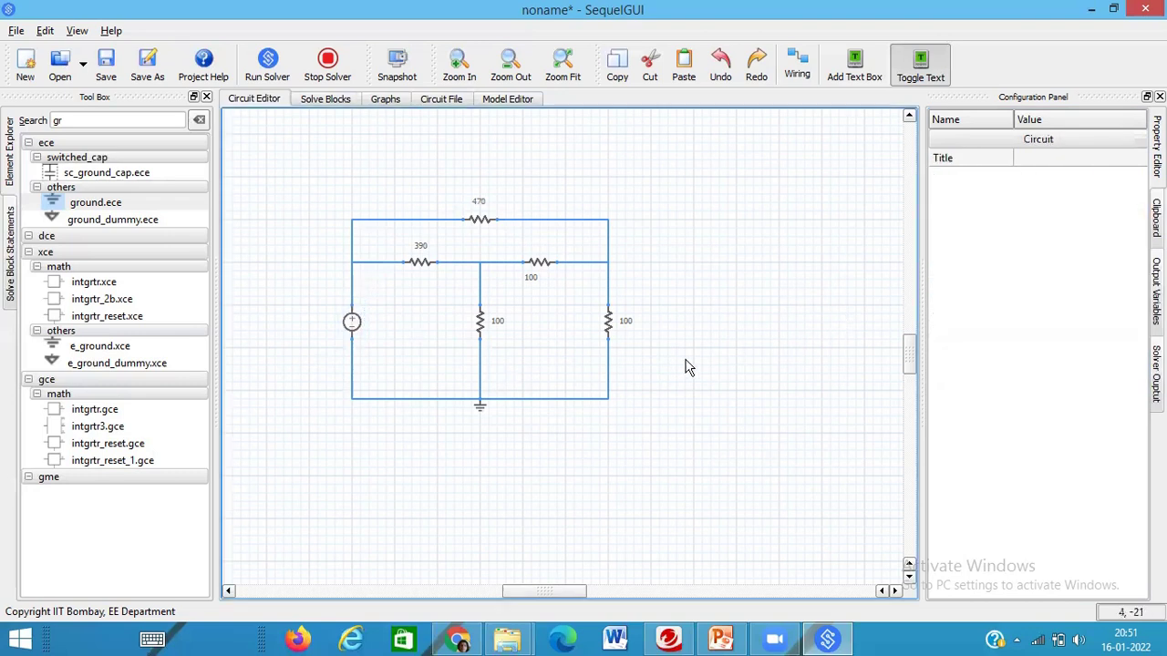
Step: Show the voltage source's vdc value on the schematic and place the label just to the left of the source
{"action": "right_click", "coordinate": [353, 325]}
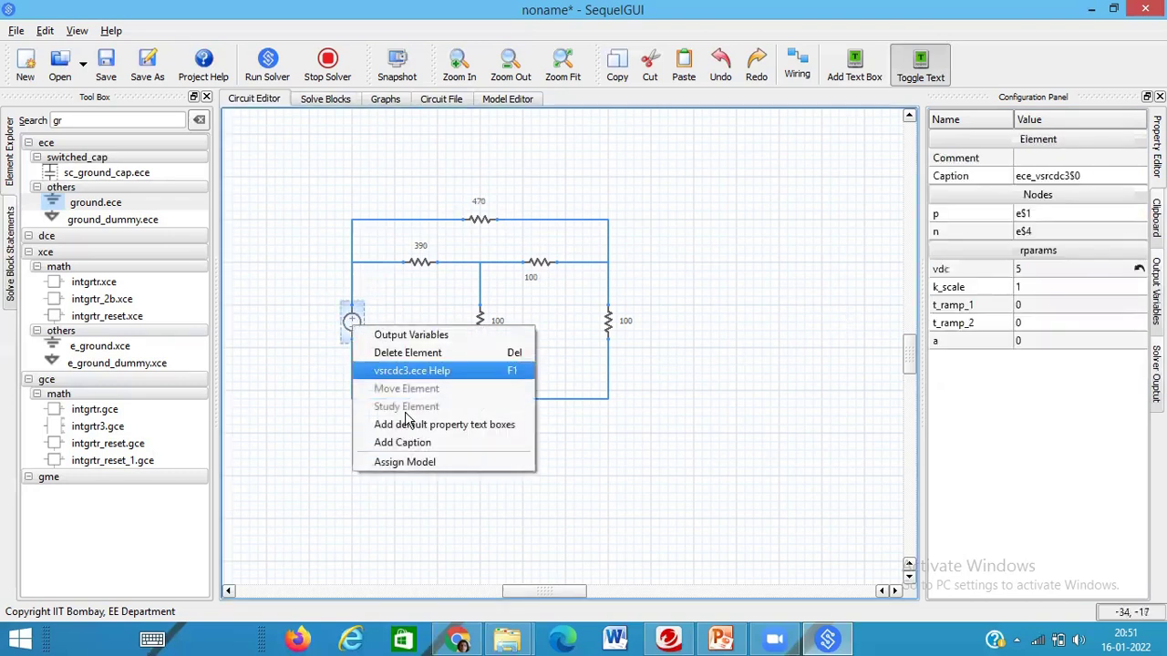
{"action": "left_click", "coordinate": [409, 426]}
{"action": "double_click", "coordinate": [364, 319]}
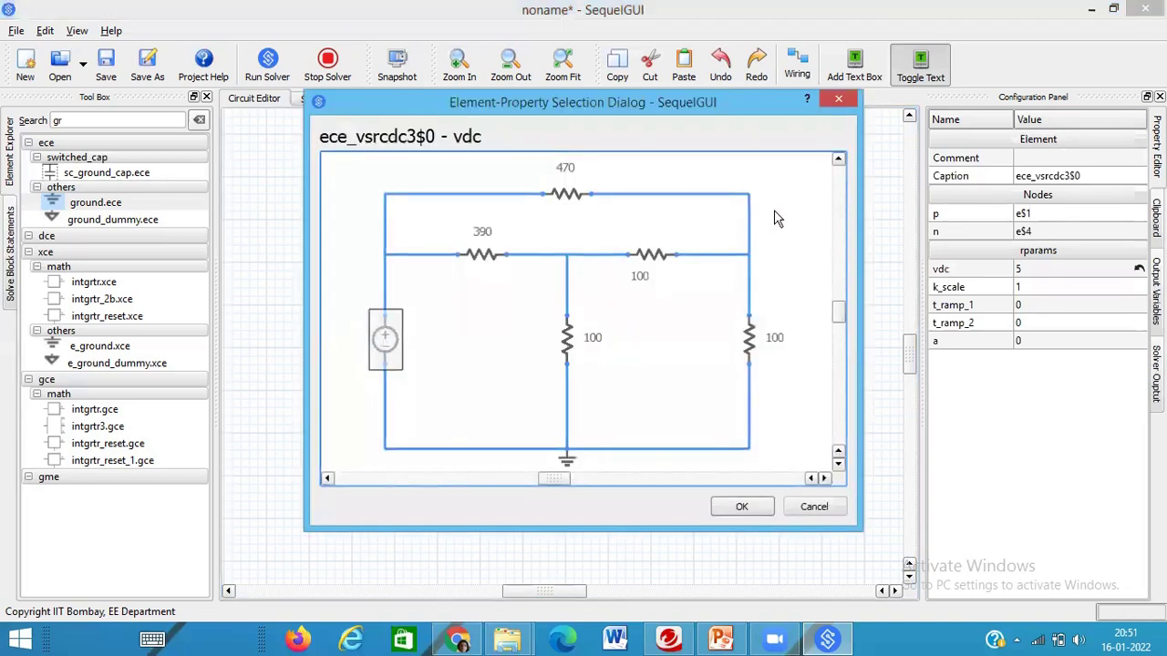
{"action": "left_click", "coordinate": [839, 101]}
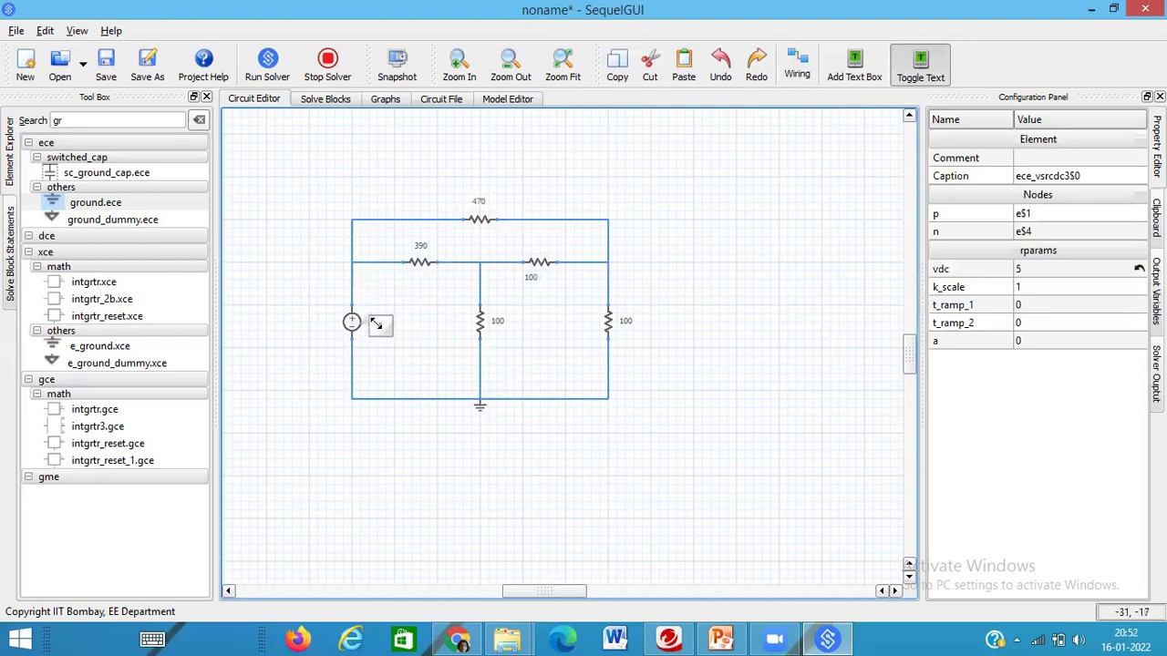
{"action": "left_click_drag", "start_coordinate": [385, 325], "coordinate": [328, 320]}
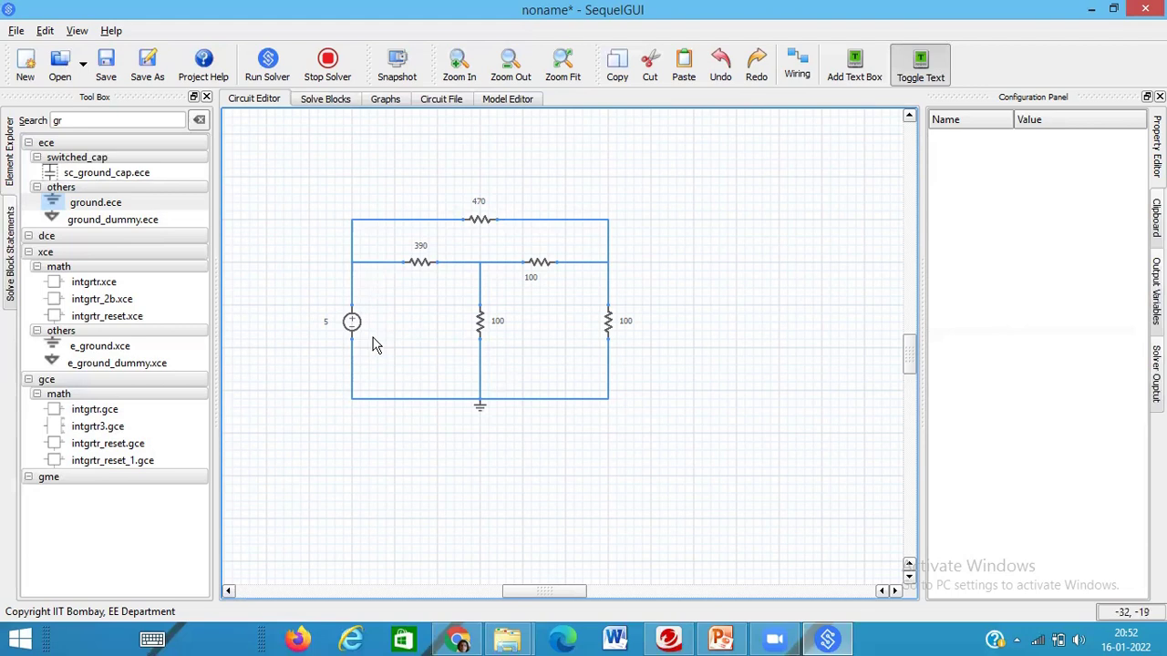
Step: Highlight the circuit's wires one node at a time to check which components share each node
{"action": "left_click", "coordinate": [502, 398]}
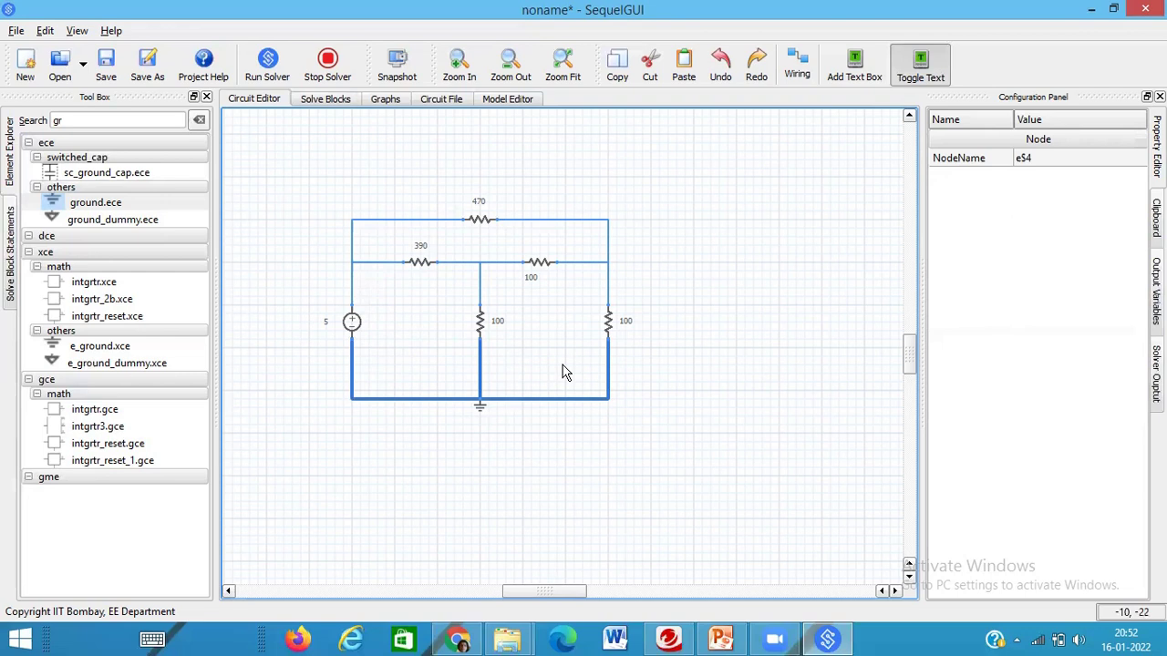
{"action": "left_click", "coordinate": [480, 284]}
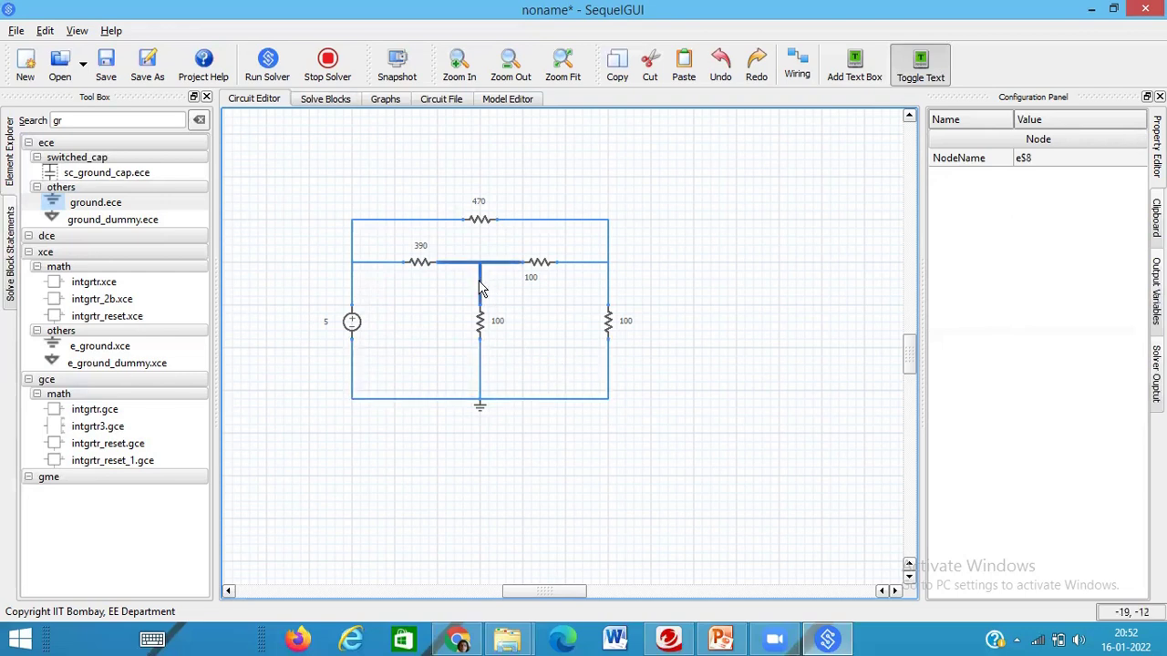
{"action": "left_click", "coordinate": [375, 263]}
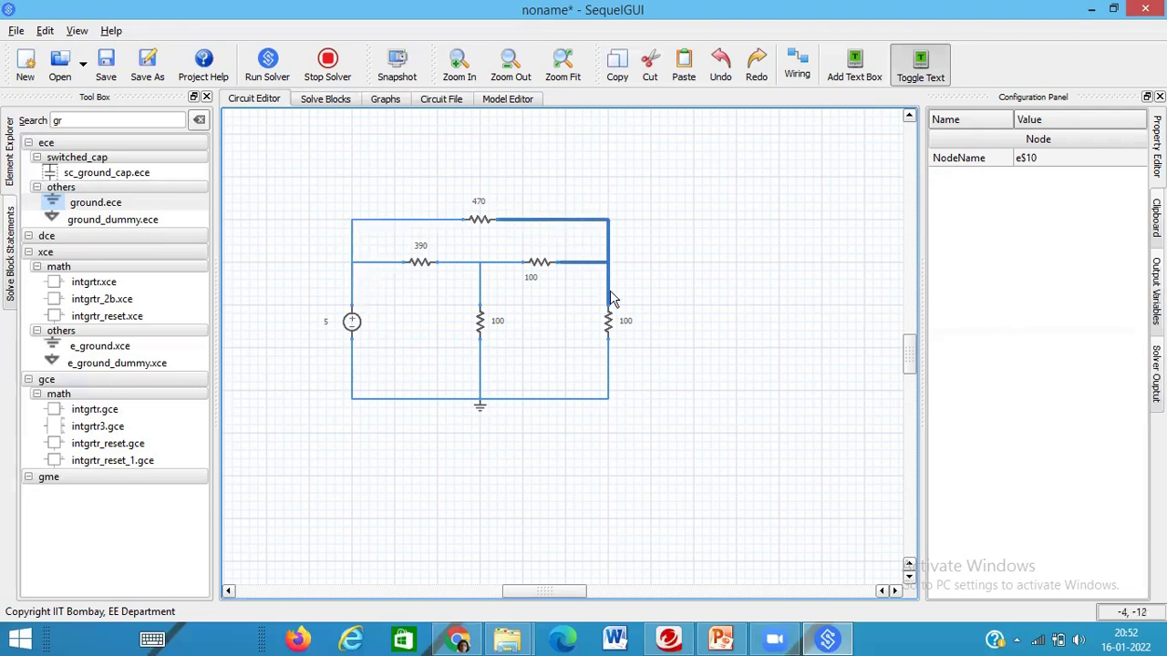
{"action": "left_click", "coordinate": [608, 362]}
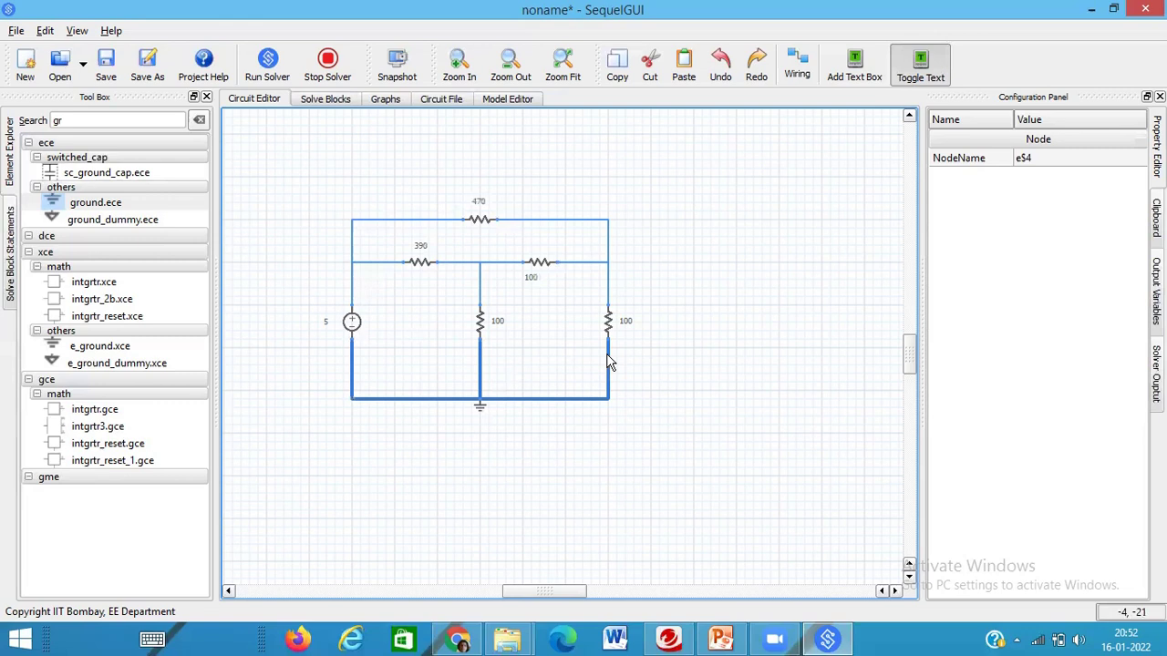
Step: Add the voltage v1 of the left middle-row resistor as an output variable and name it V1
{"action": "left_click", "coordinate": [414, 262]}
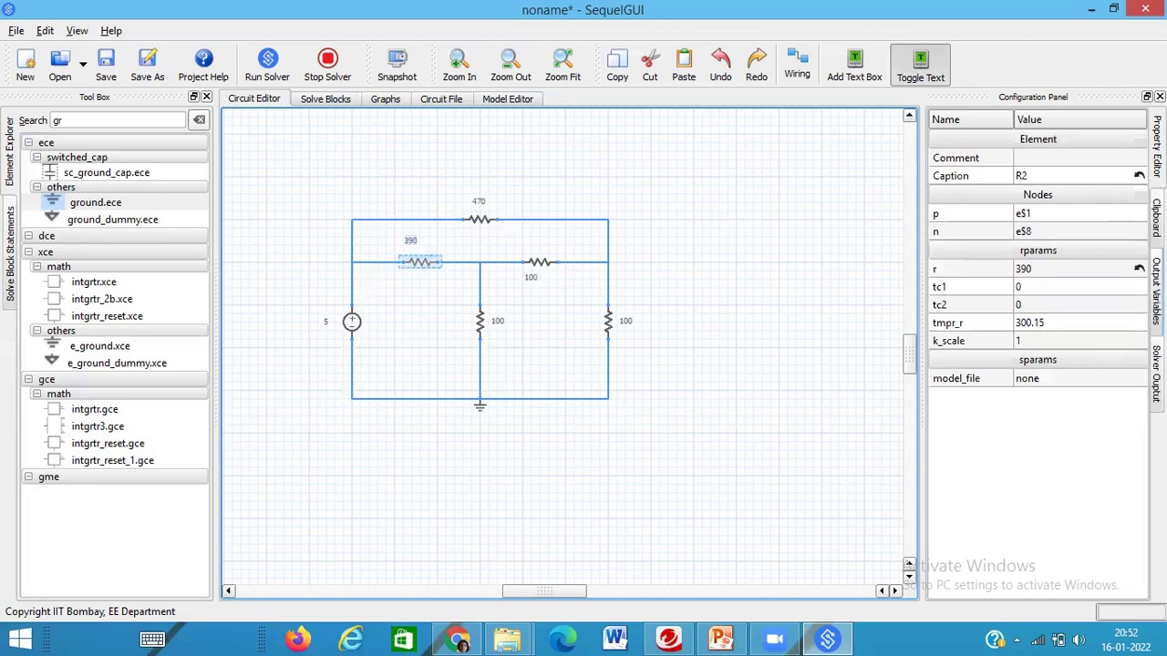
{"action": "left_click", "coordinate": [1155, 290]}
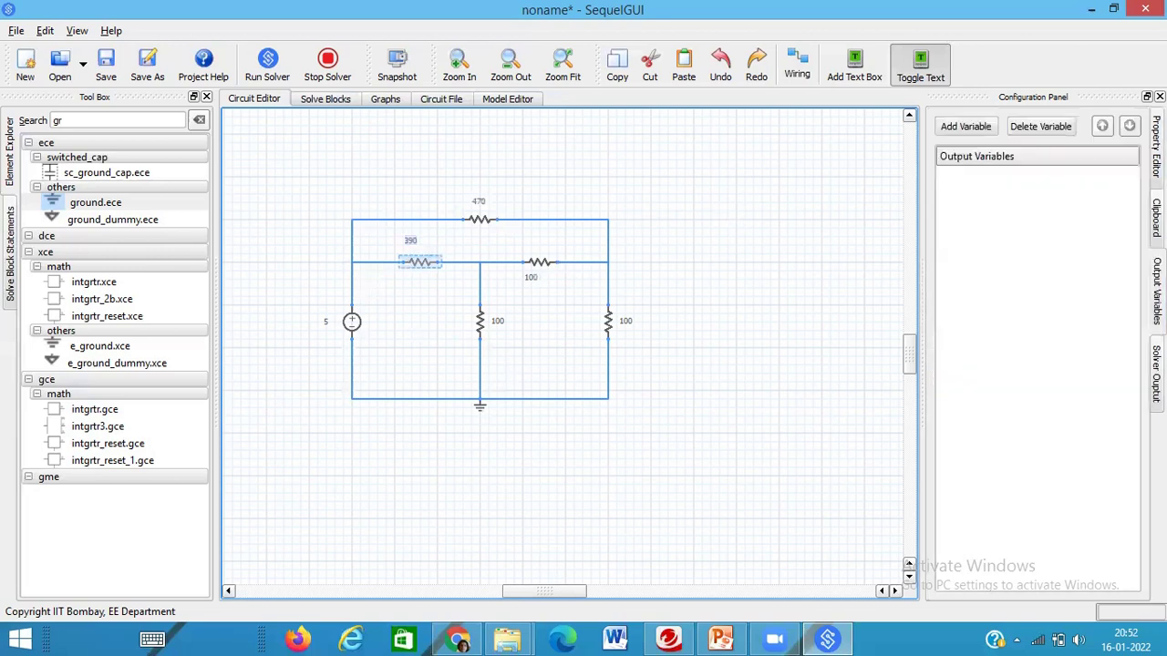
{"action": "left_click", "coordinate": [988, 130]}
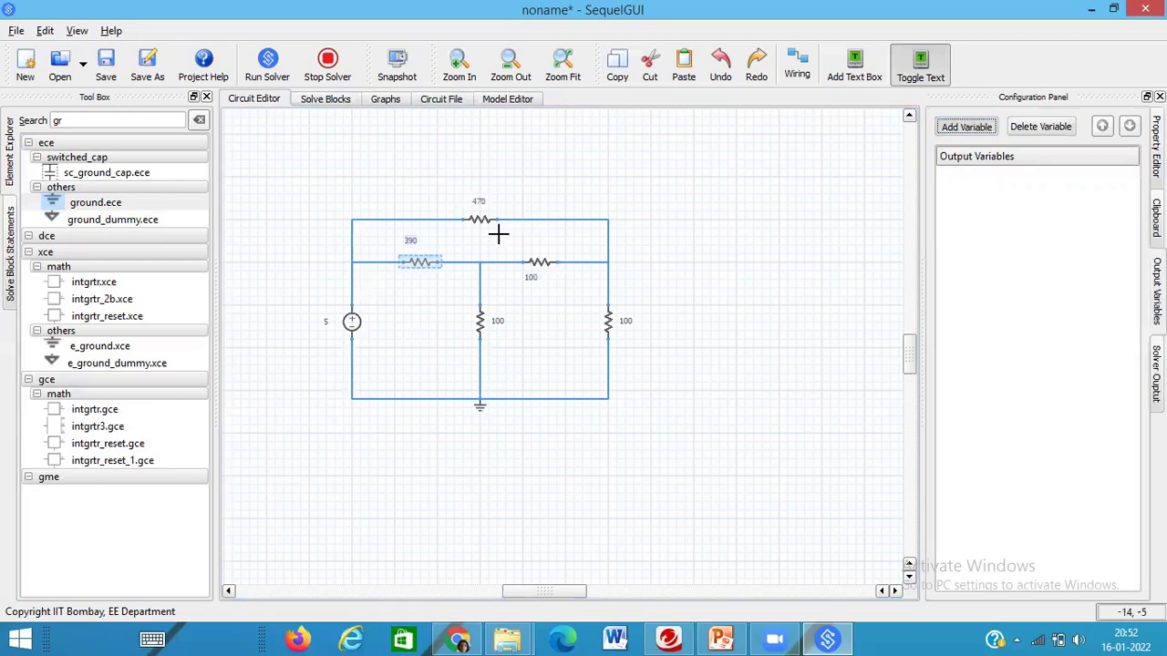
{"action": "left_click", "coordinate": [419, 263]}
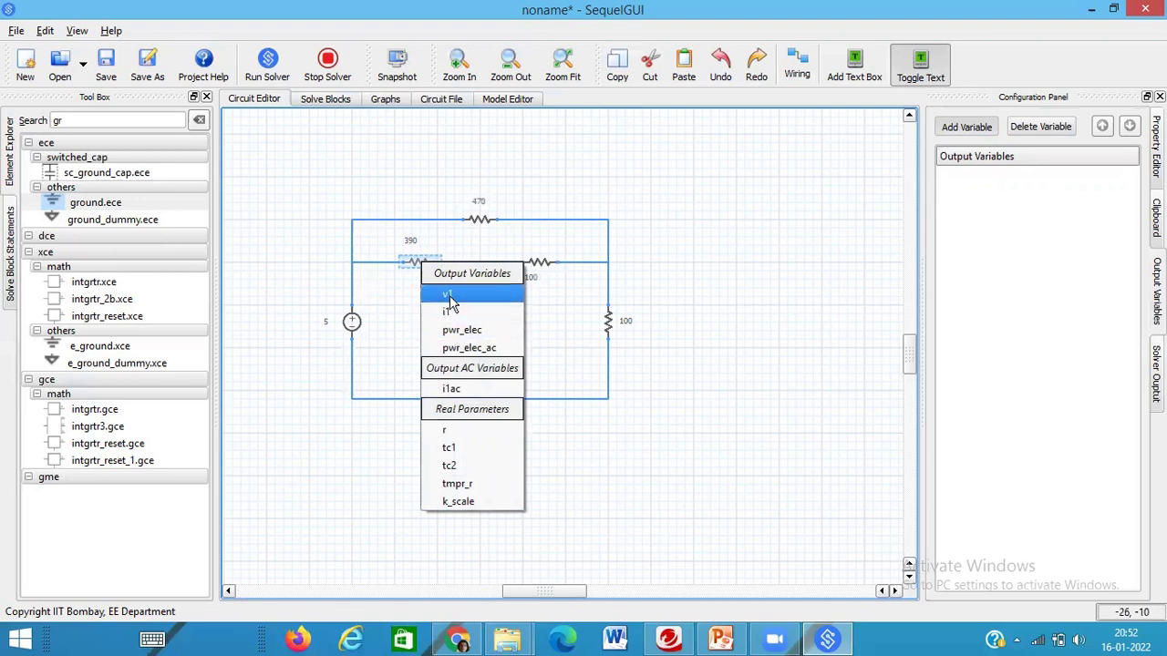
{"action": "left_click", "coordinate": [448, 295]}
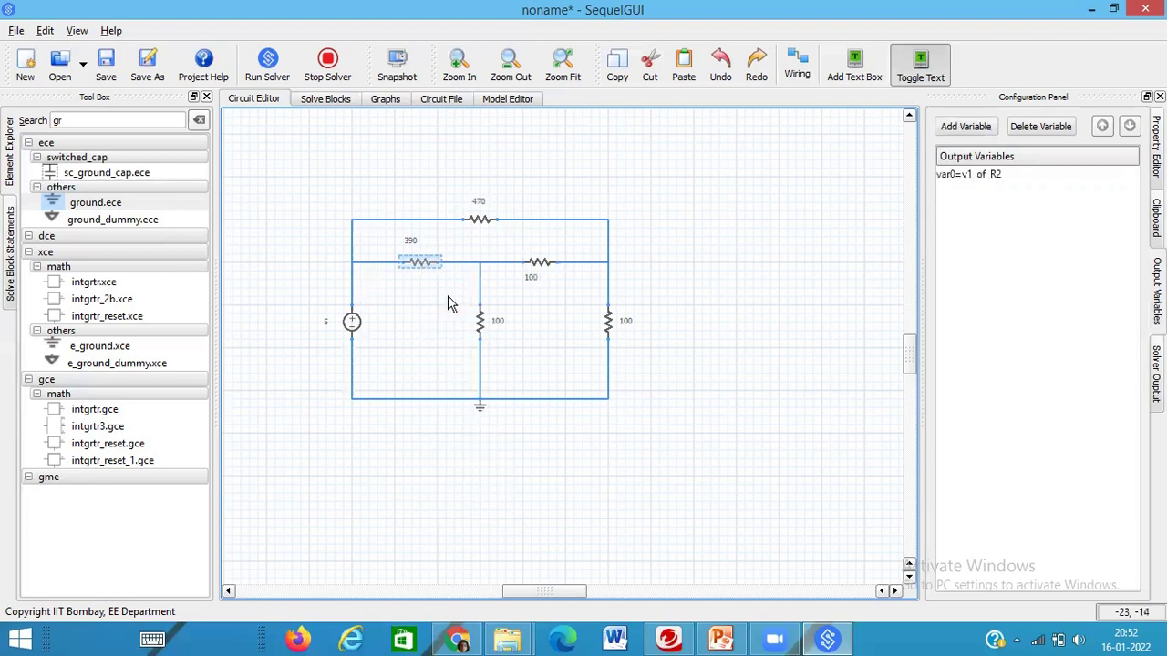
{"action": "double_click", "coordinate": [950, 175]}
{"action": "type", "text": "V"}
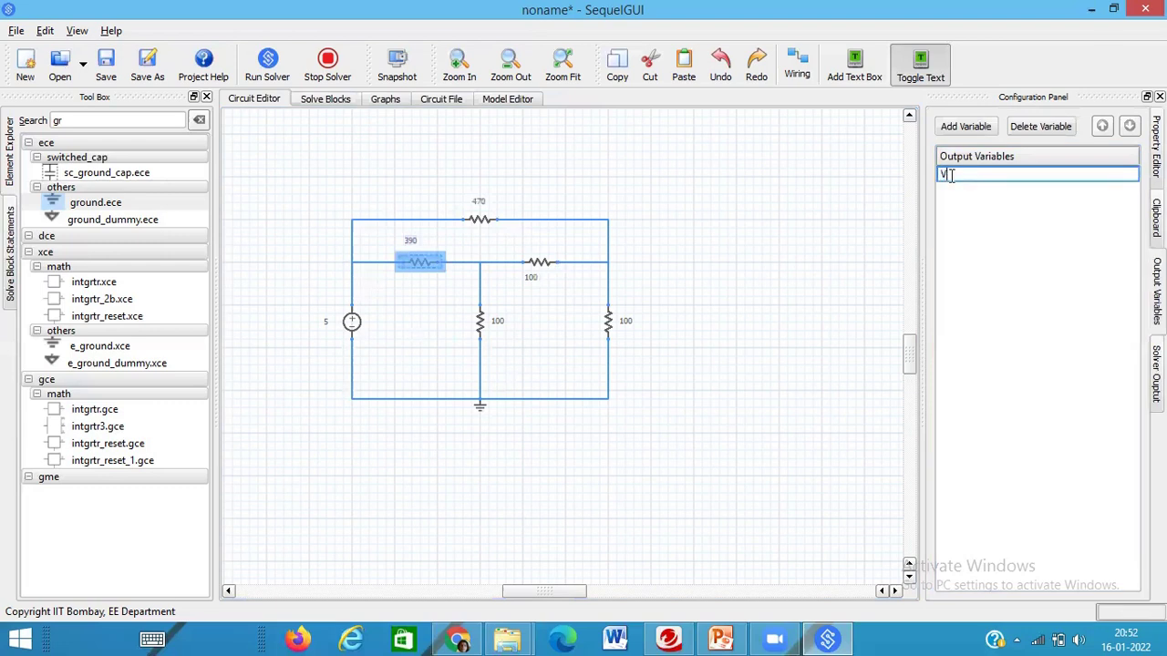
{"action": "type", "text": "1"}
{"action": "left_click", "coordinate": [806, 259]}
Step: Add the current i1 of the left middle-row resistor as an output variable and name it I1
{"action": "left_click", "coordinate": [966, 126]}
{"action": "left_click", "coordinate": [415, 261]}
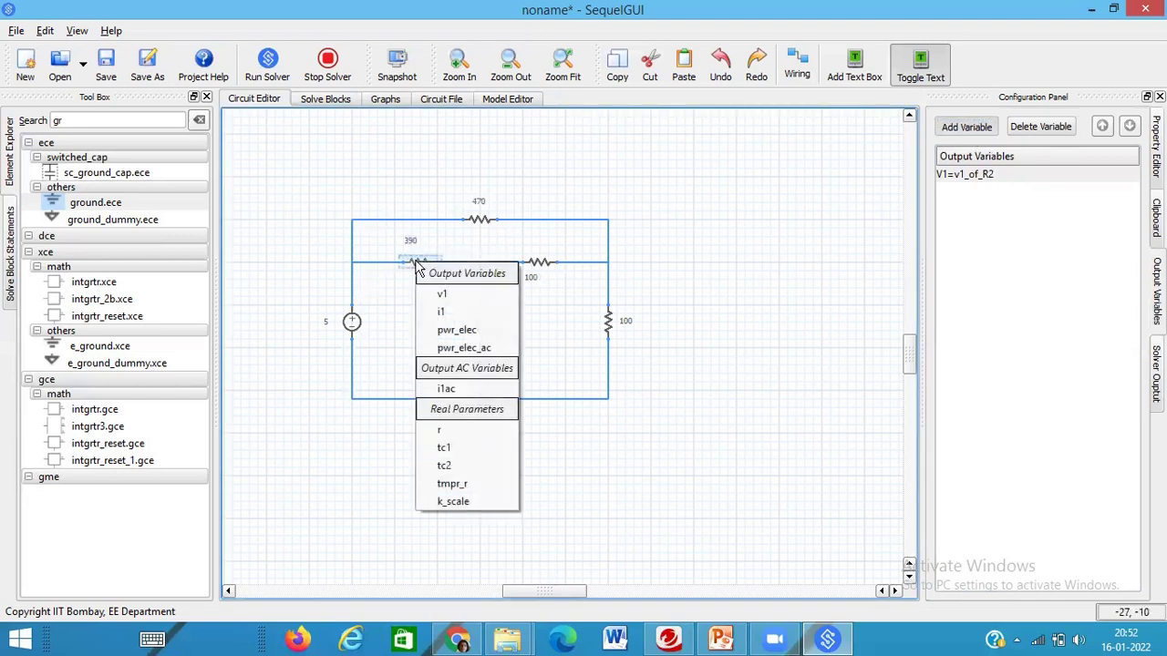
{"action": "left_click", "coordinate": [439, 315]}
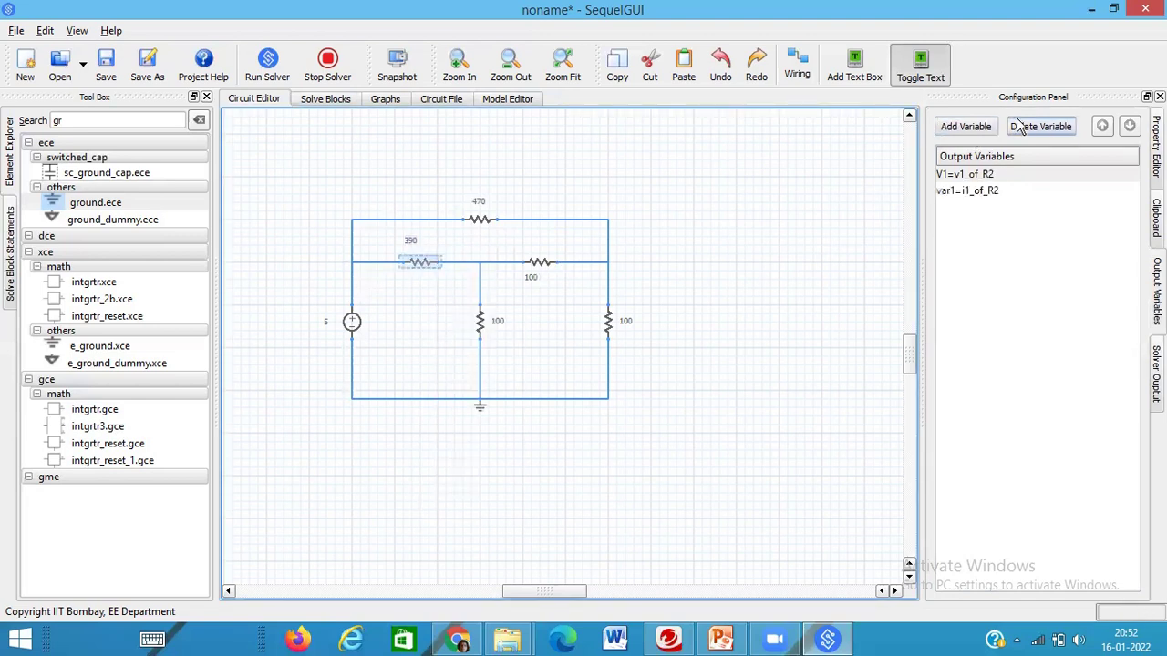
{"action": "double_click", "coordinate": [954, 195]}
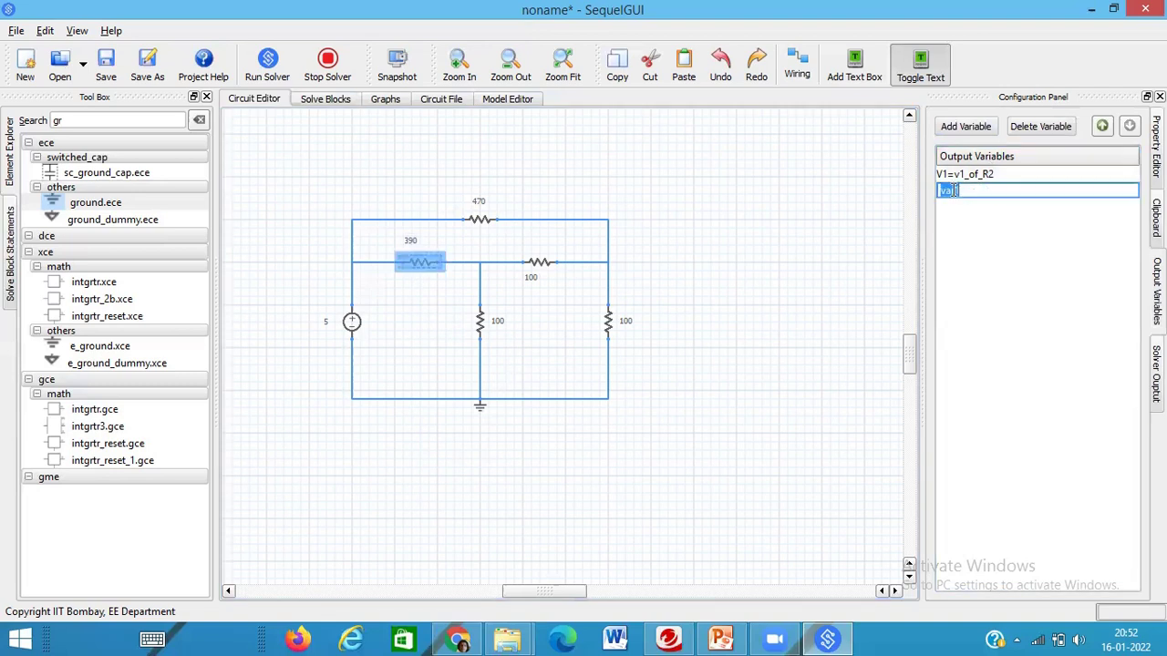
{"action": "key", "text": "BackSpace"}
{"action": "type", "text": "I1"}
{"action": "left_click", "coordinate": [873, 243]}
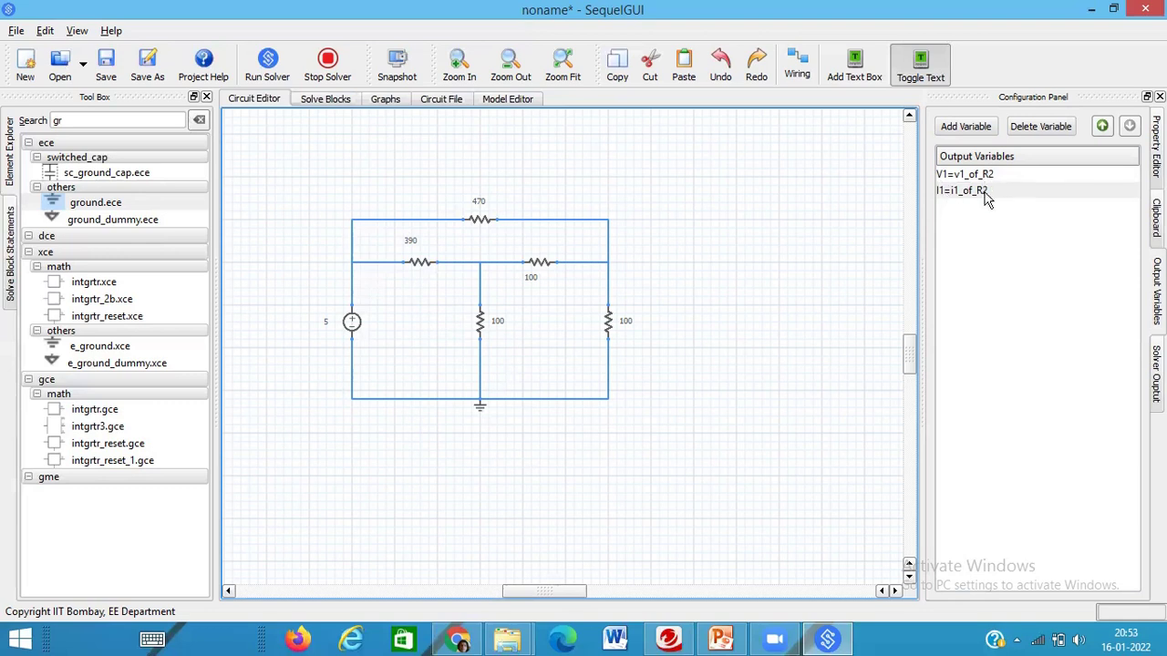
Step: Add a DC simulation solve block and place an output block statement in it
{"action": "left_click", "coordinate": [309, 96]}
{"action": "double_click", "coordinate": [55, 181]}
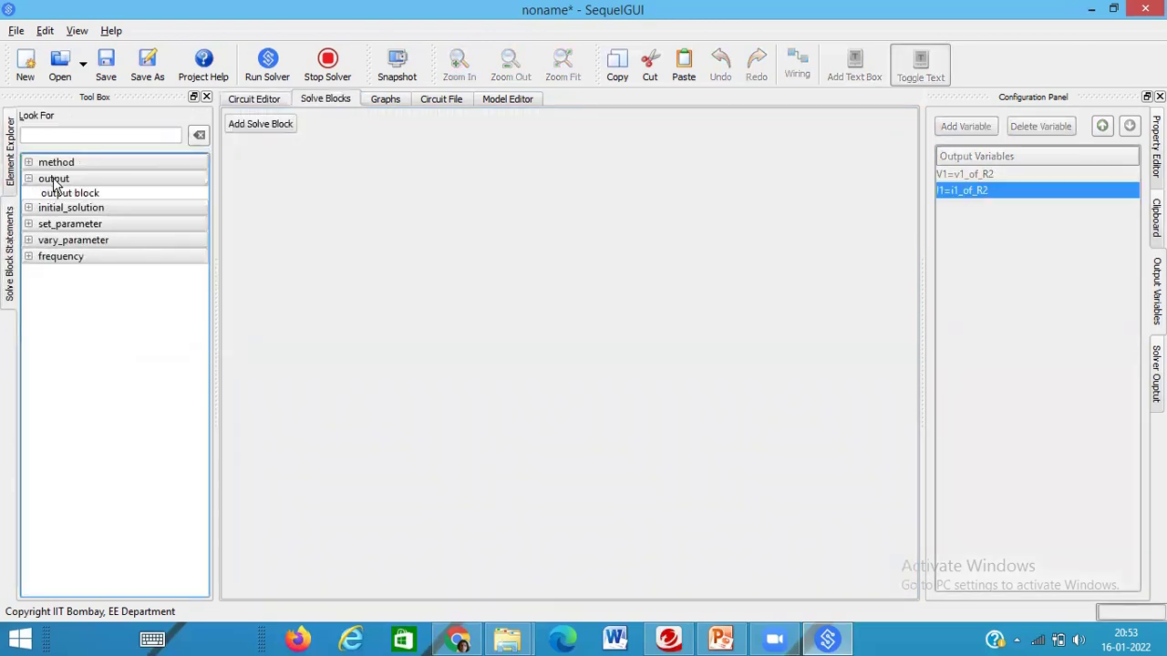
{"action": "left_click", "coordinate": [55, 196]}
{"action": "left_click_drag", "start_coordinate": [55, 196], "coordinate": [325, 188]}
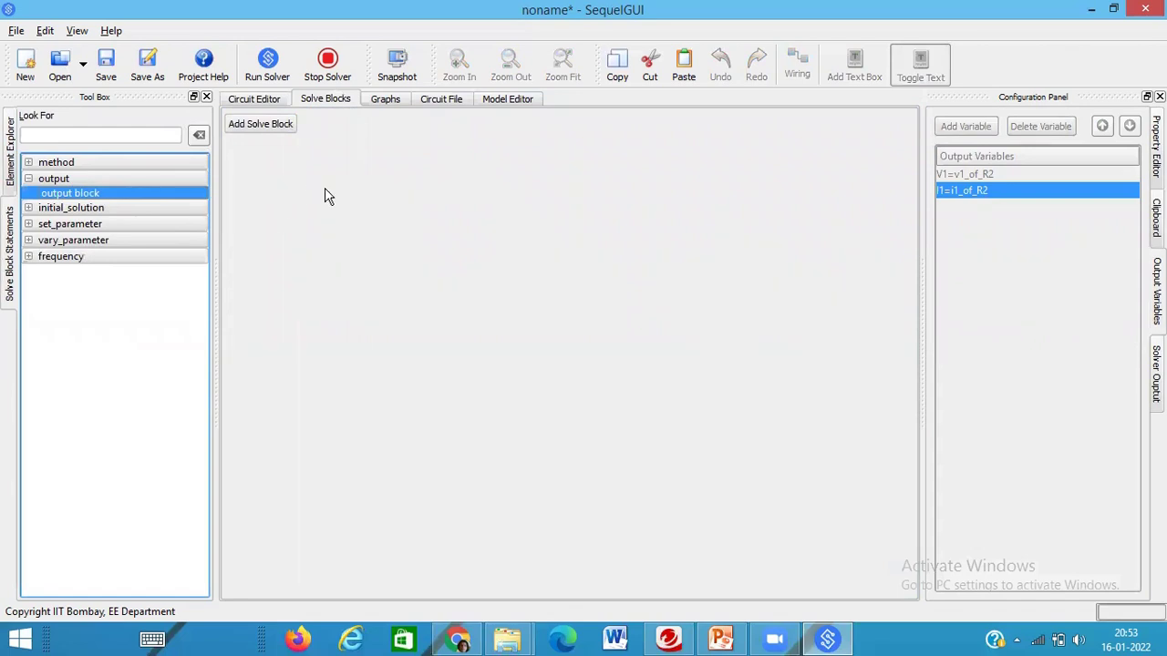
{"action": "left_click", "coordinate": [259, 128]}
{"action": "left_click_drag", "start_coordinate": [127, 199], "coordinate": [361, 206]}
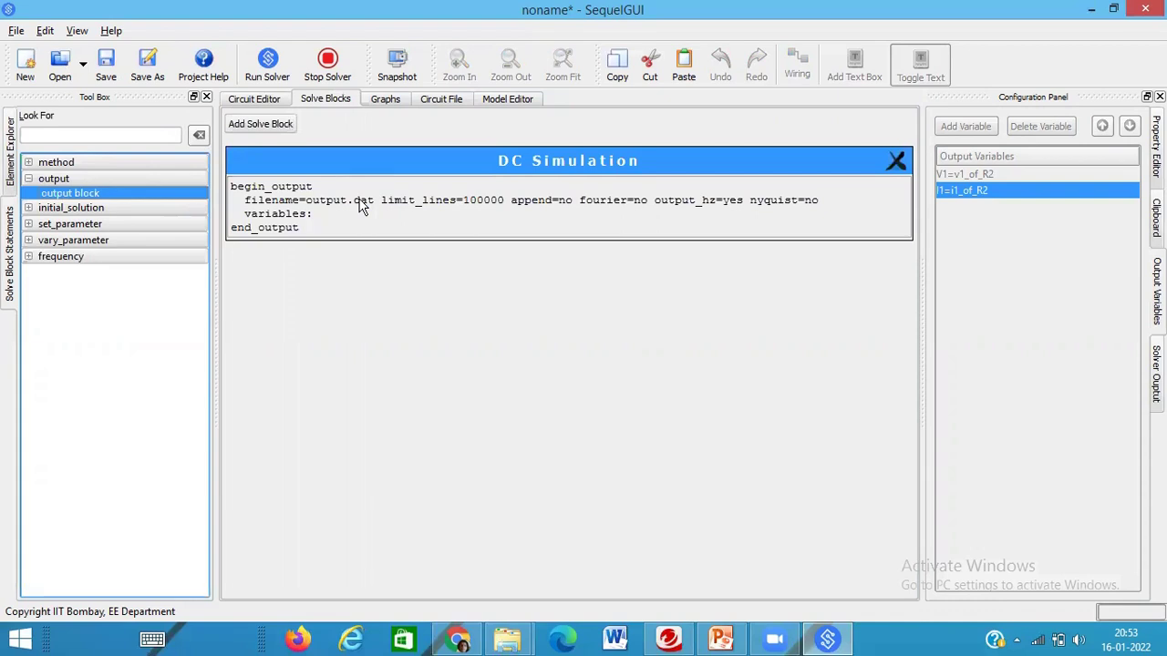
Step: Assign V1 and I1 as the output variables of the DC simulation's output block
{"action": "left_click", "coordinate": [595, 194]}
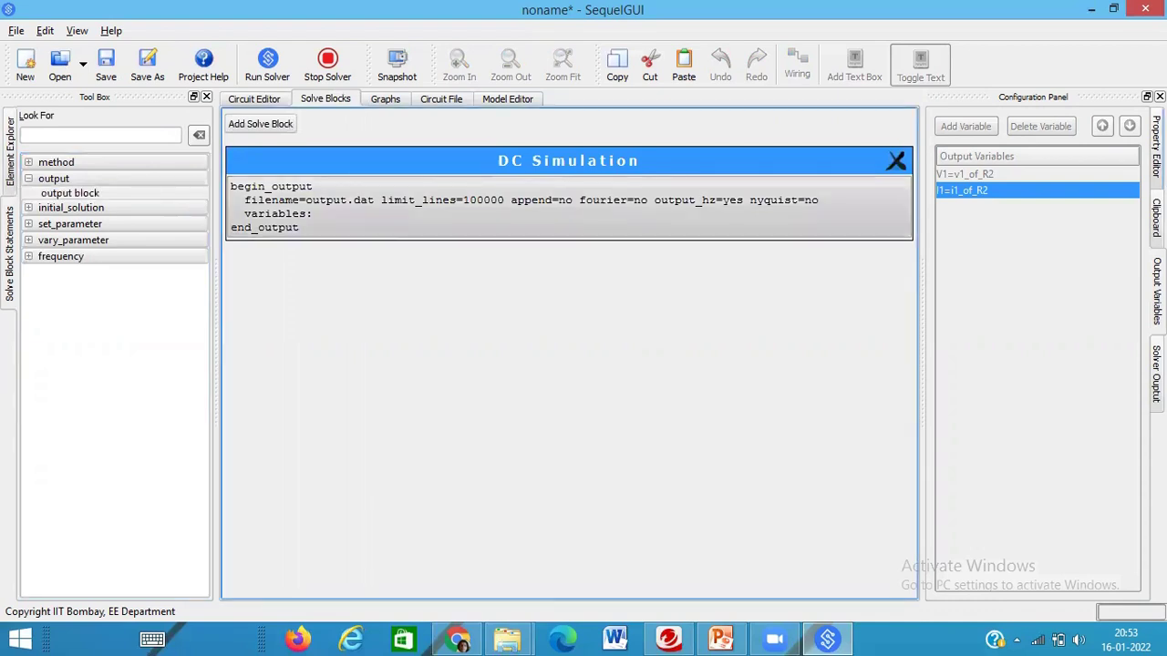
{"action": "left_click", "coordinate": [1155, 141]}
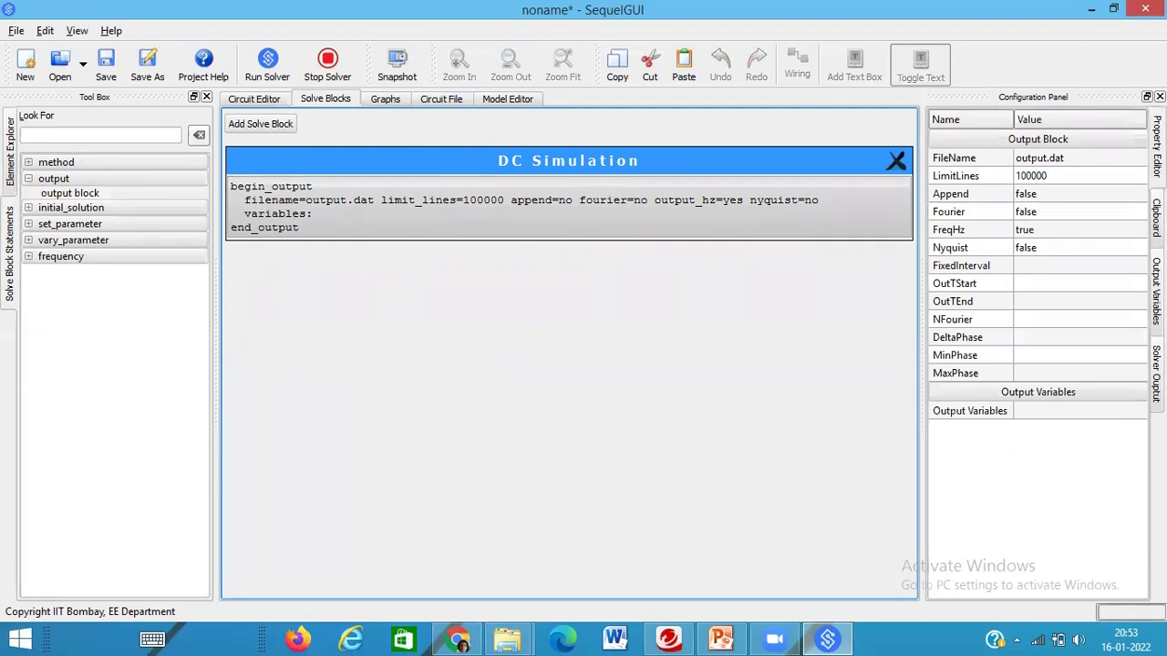
{"action": "left_click", "coordinate": [1034, 415]}
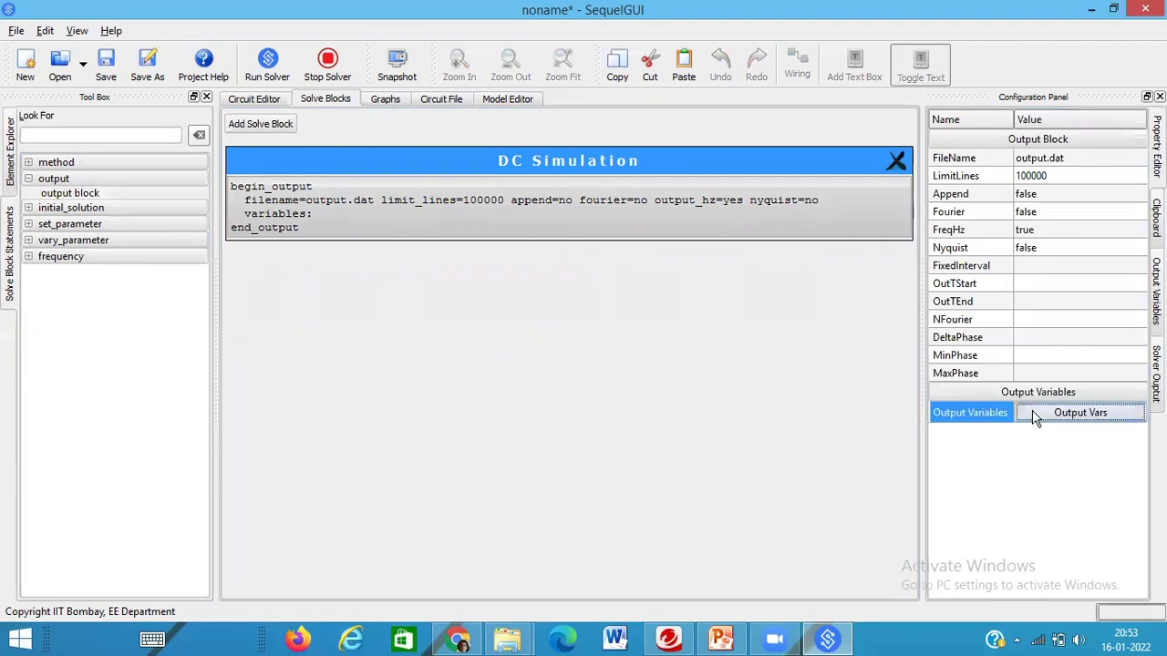
{"action": "left_click", "coordinate": [1033, 415]}
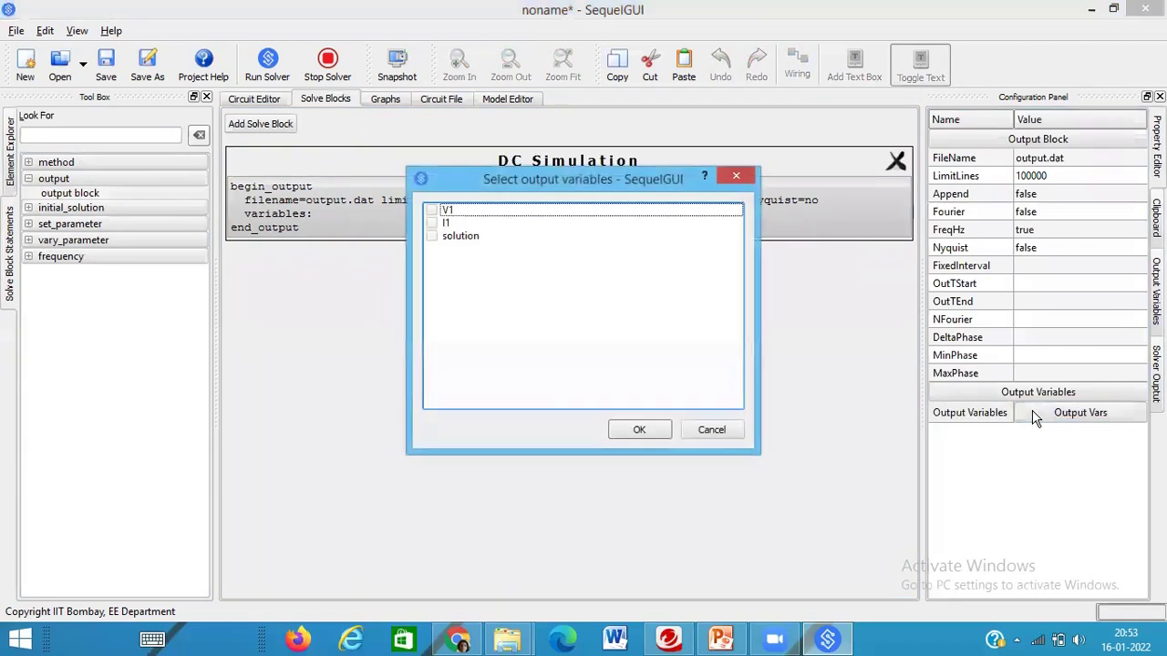
{"action": "left_click", "coordinate": [431, 210]}
{"action": "left_click", "coordinate": [432, 224]}
{"action": "left_click", "coordinate": [627, 430]}
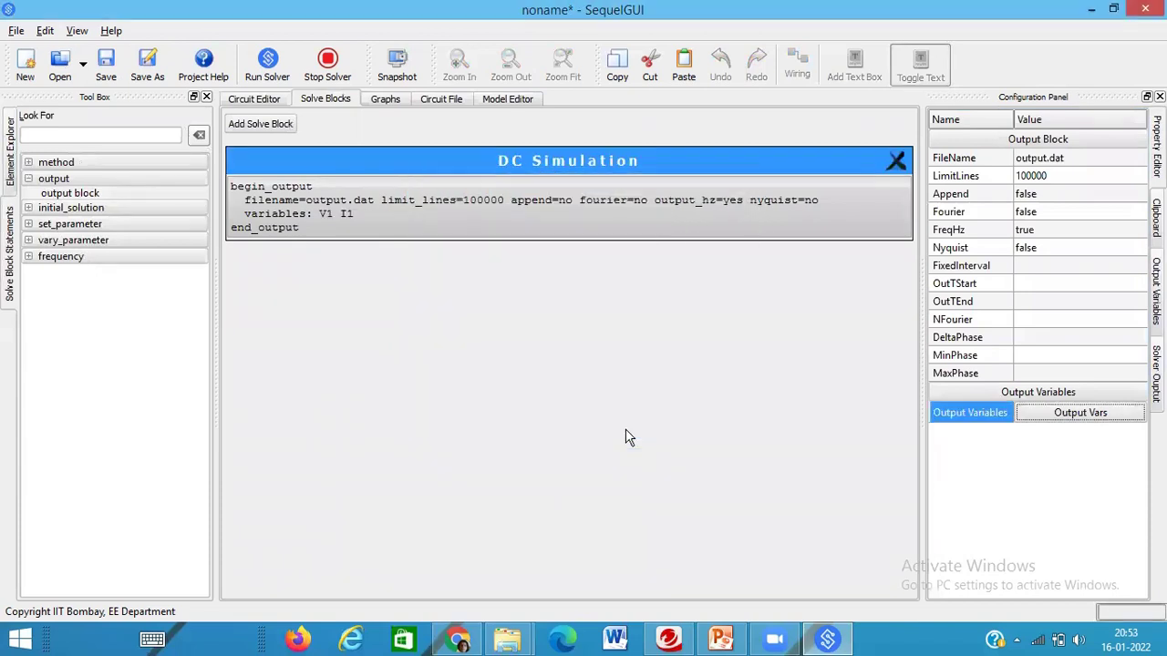
Step: Generate the circuit file and run the solver on it
{"action": "left_click", "coordinate": [433, 100]}
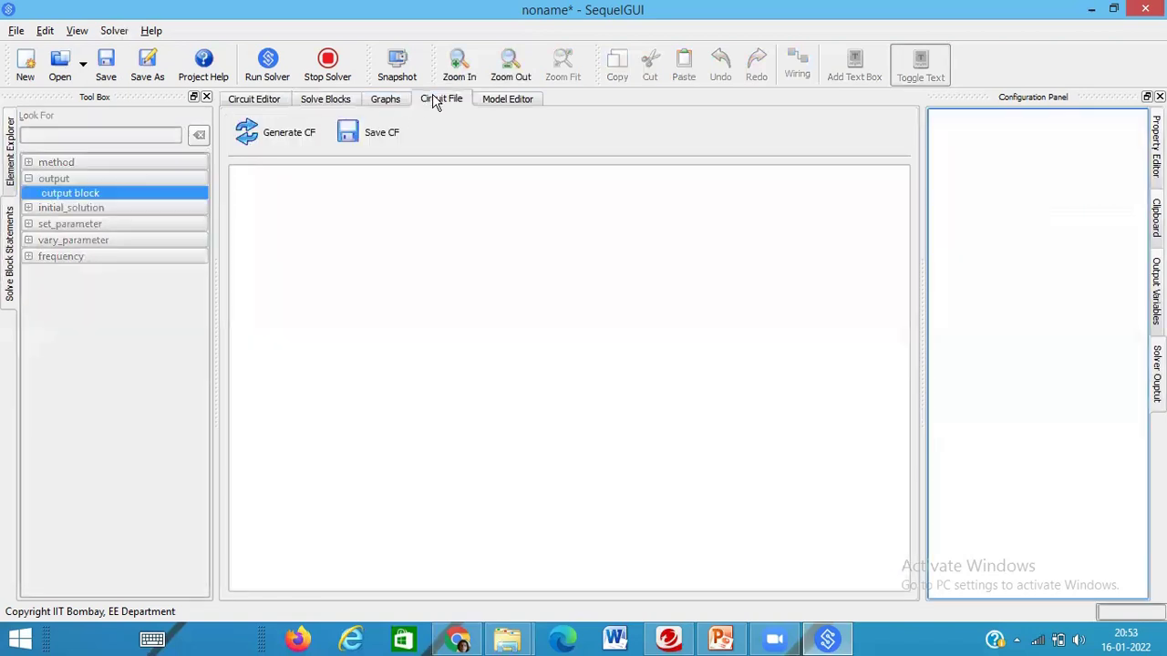
{"action": "left_click", "coordinate": [273, 137]}
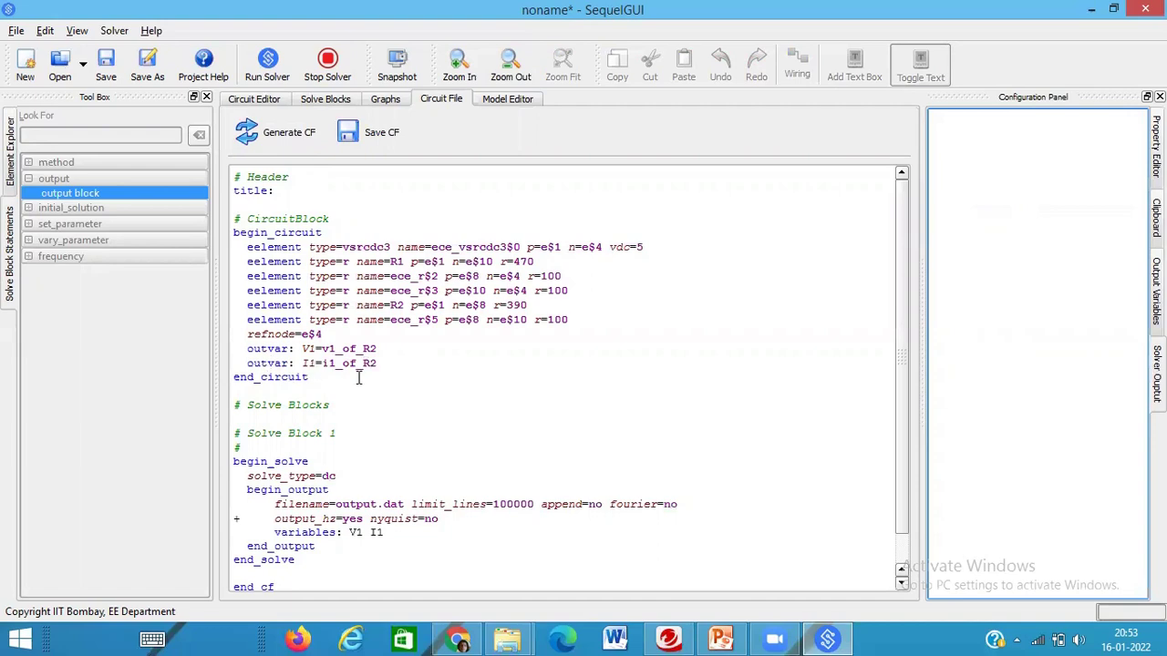
{"action": "left_click", "coordinate": [269, 78]}
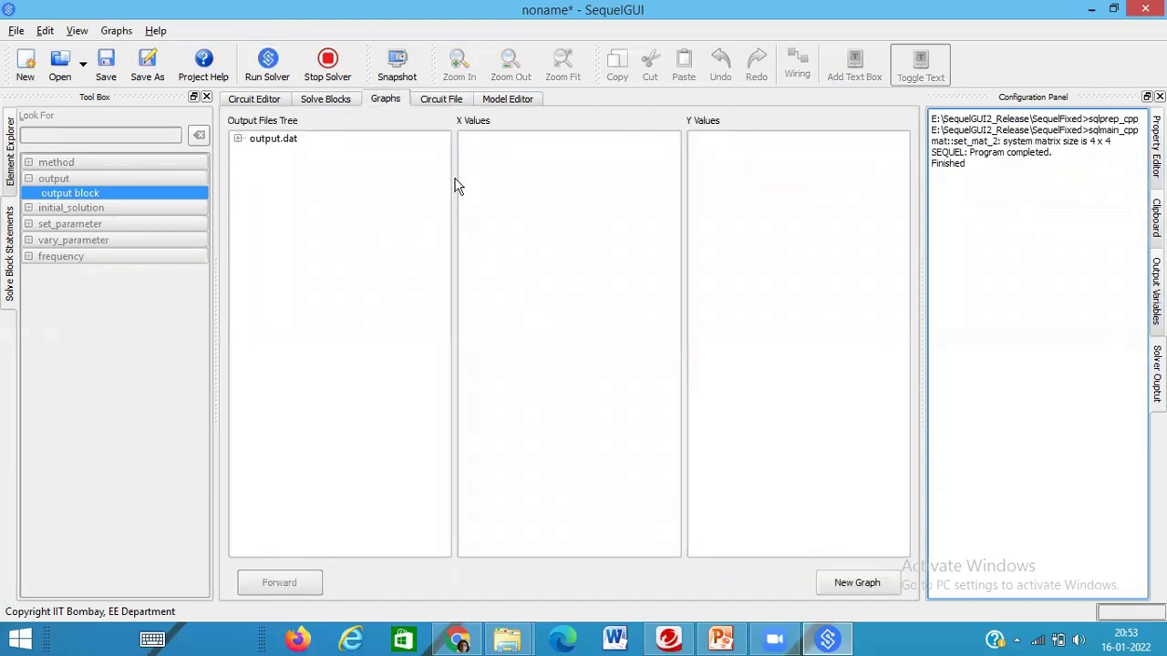
Step: Show the table of output variable values stored in output.dat
{"action": "left_click", "coordinate": [276, 144]}
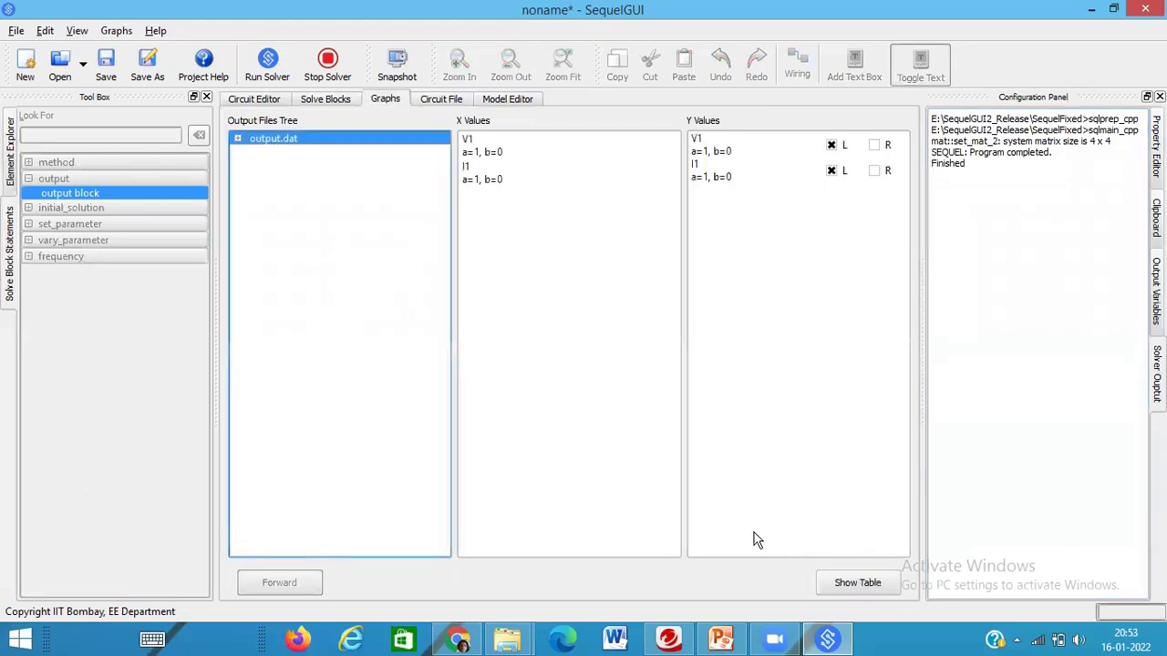
{"action": "left_click", "coordinate": [862, 586]}
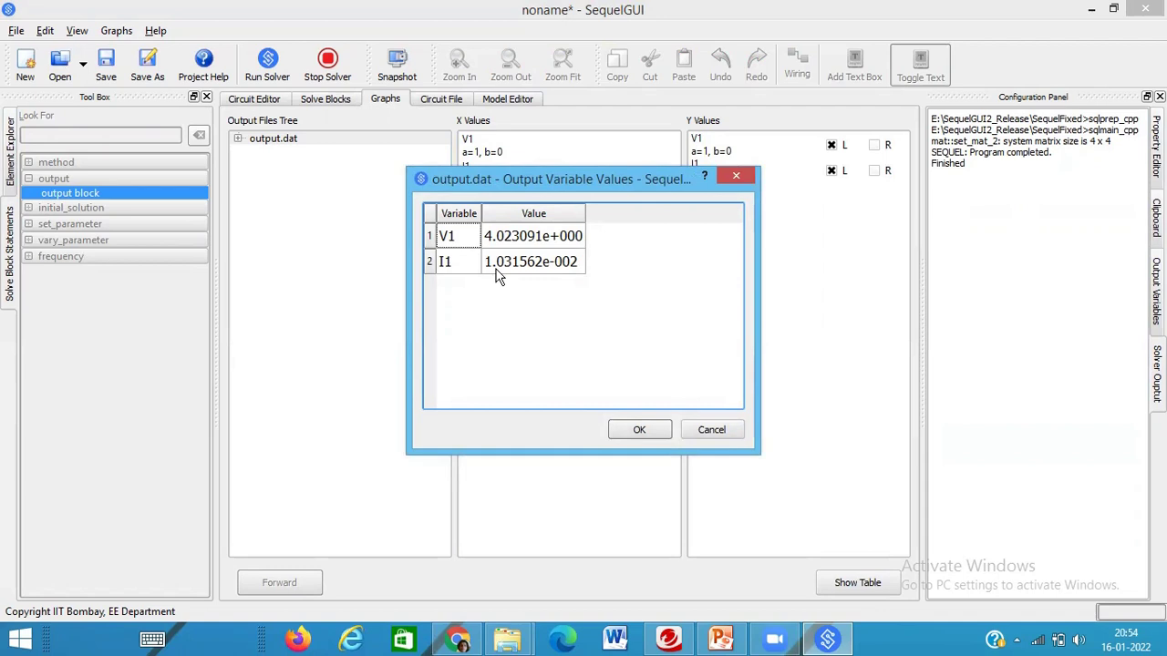
Step: Switch to the PowerPoint presentation and start the slide show from the Observation Table slide
{"action": "mouse_move", "coordinate": [726, 642]}
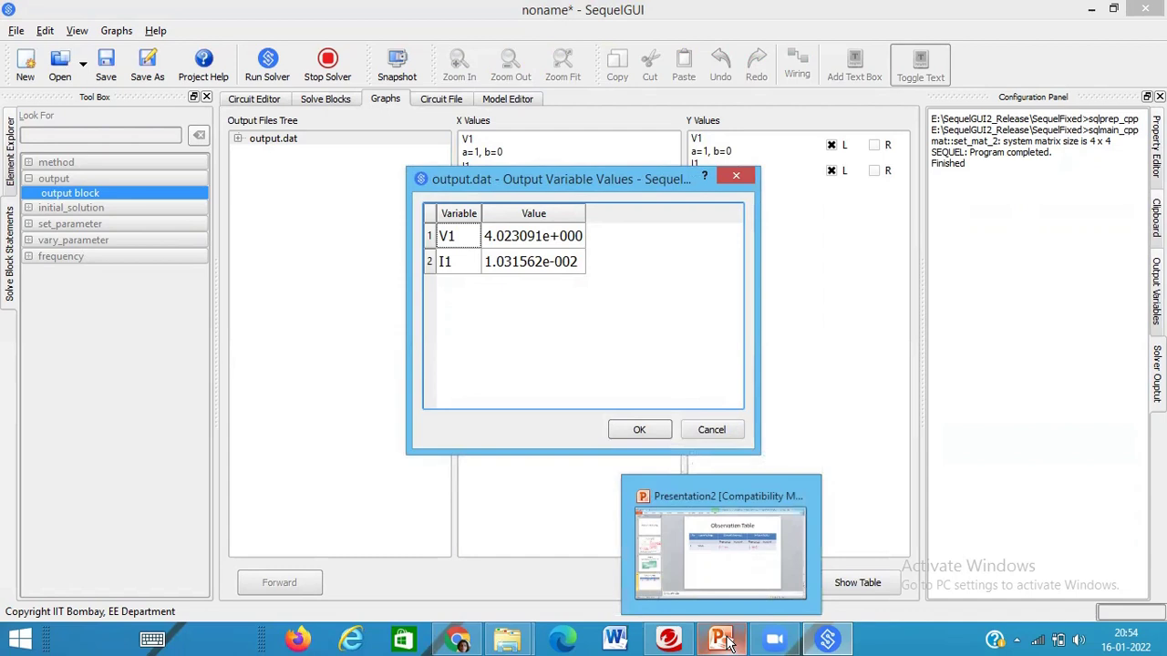
{"action": "left_click", "coordinate": [720, 547]}
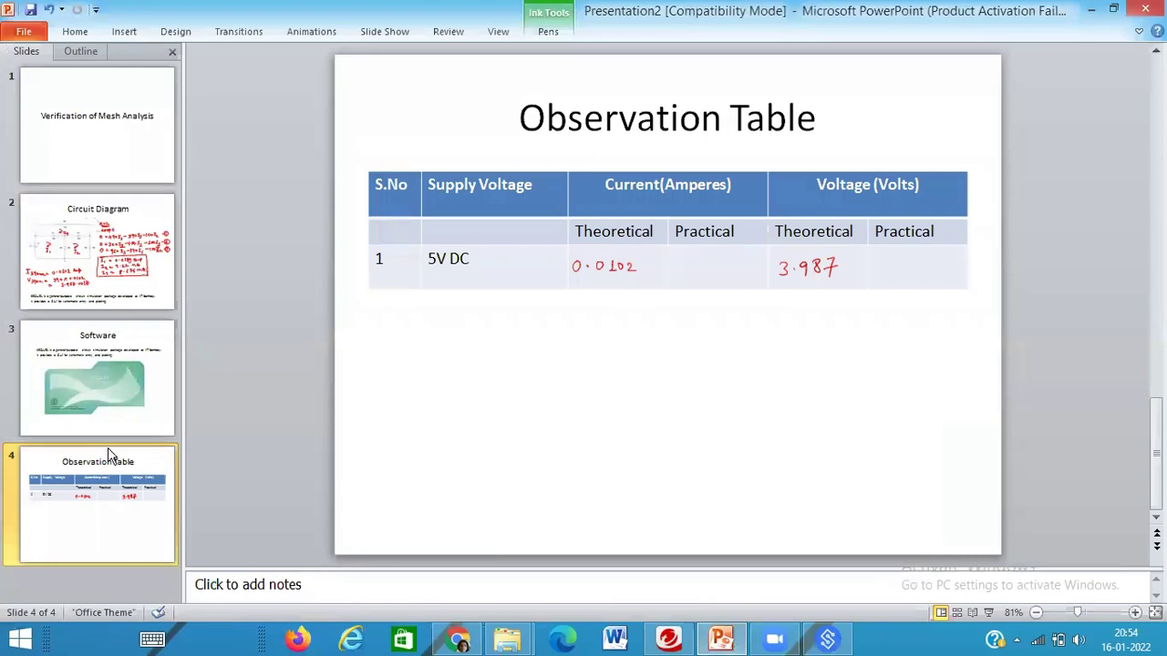
{"action": "left_click", "coordinate": [108, 474]}
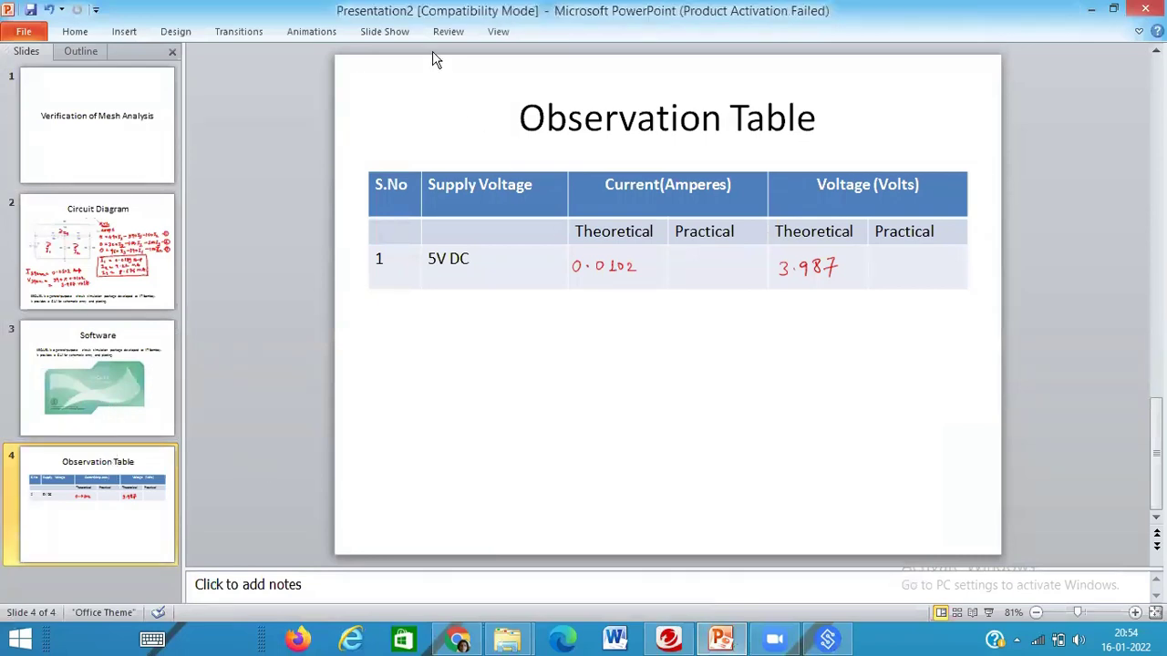
{"action": "left_click", "coordinate": [383, 31]}
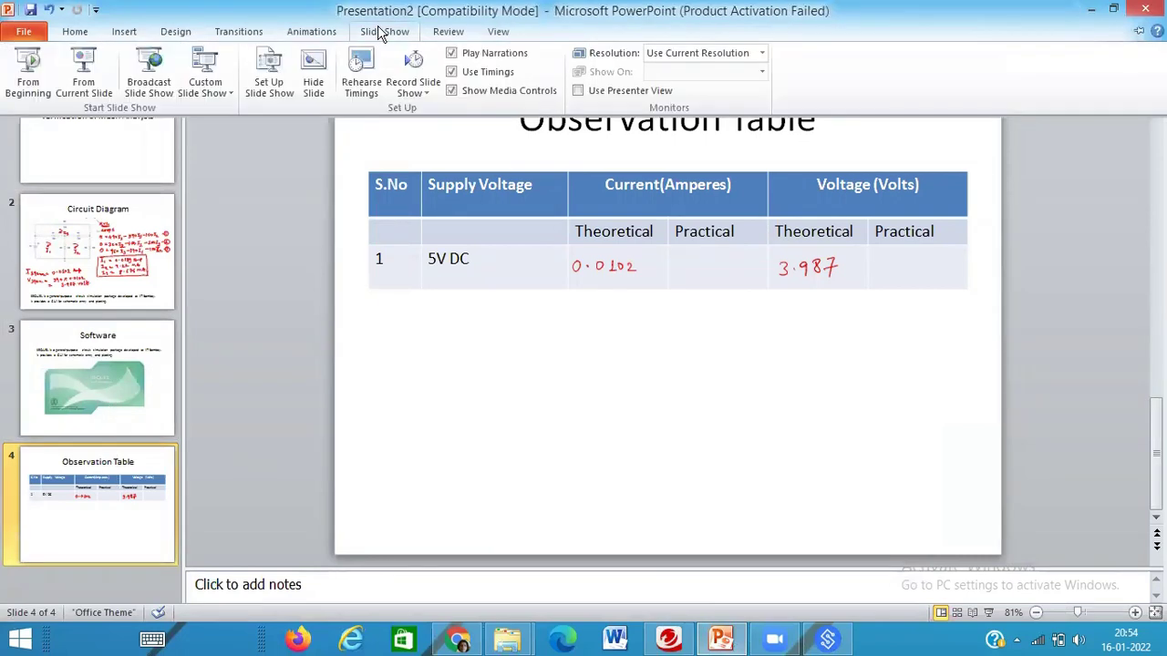
{"action": "left_click", "coordinate": [82, 71]}
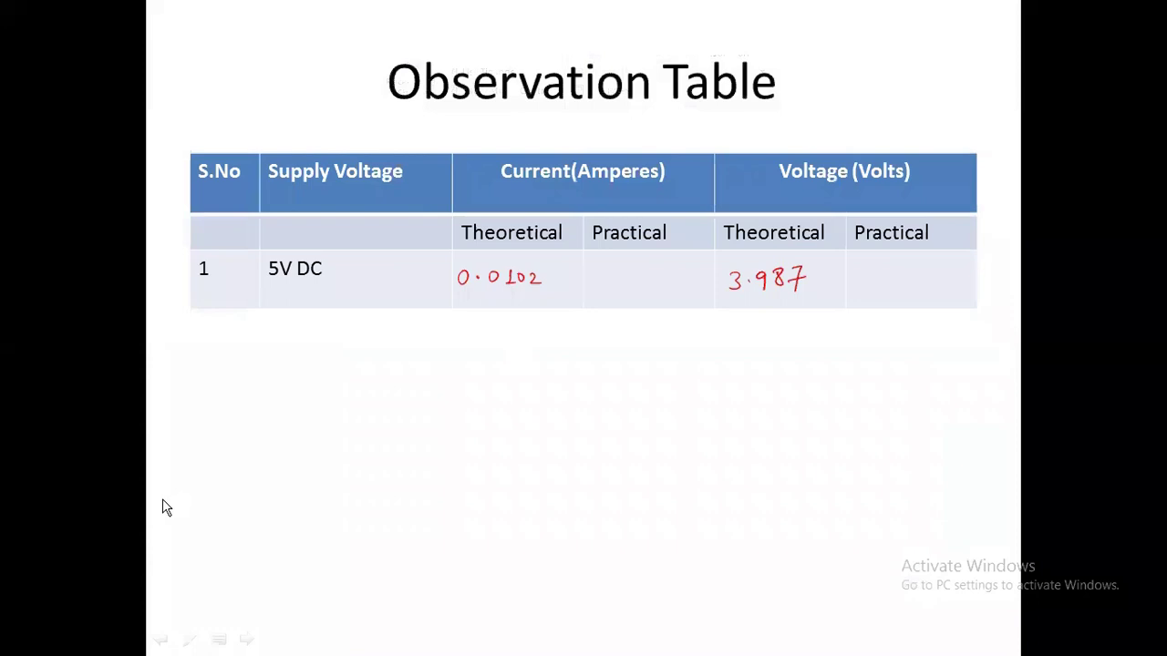
Step: Set the slide show pen's ink color to standard red for writing on the Observation Table slide
{"action": "left_click", "coordinate": [189, 642]}
{"action": "mouse_move", "coordinate": [143, 553]}
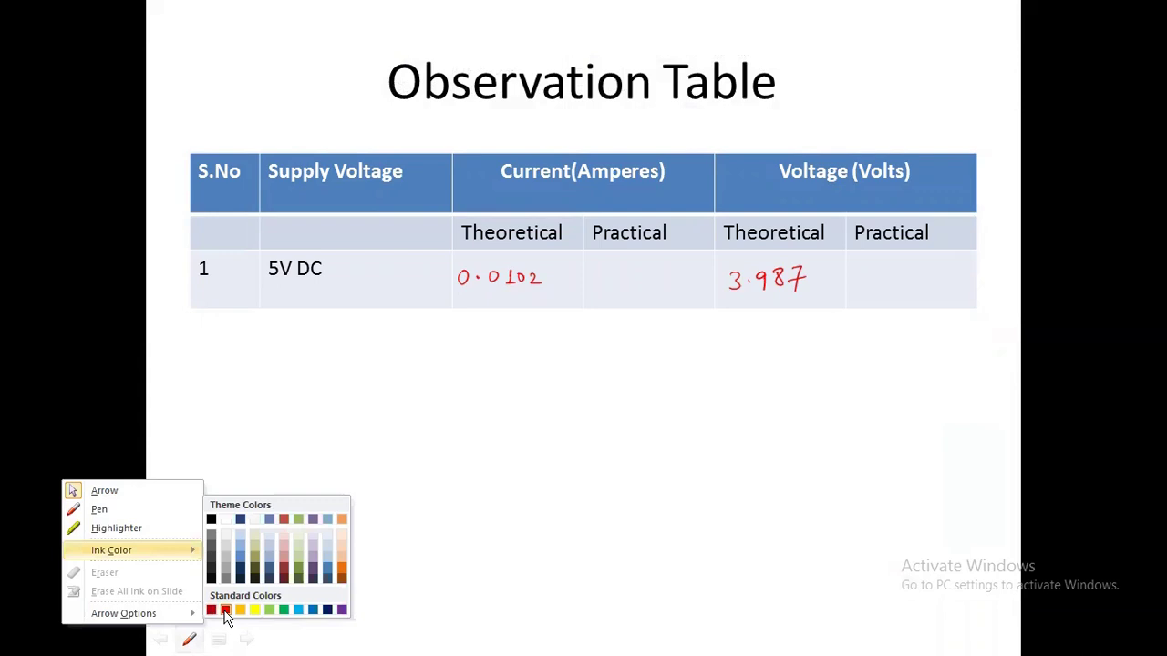
{"action": "left_click", "coordinate": [225, 610]}
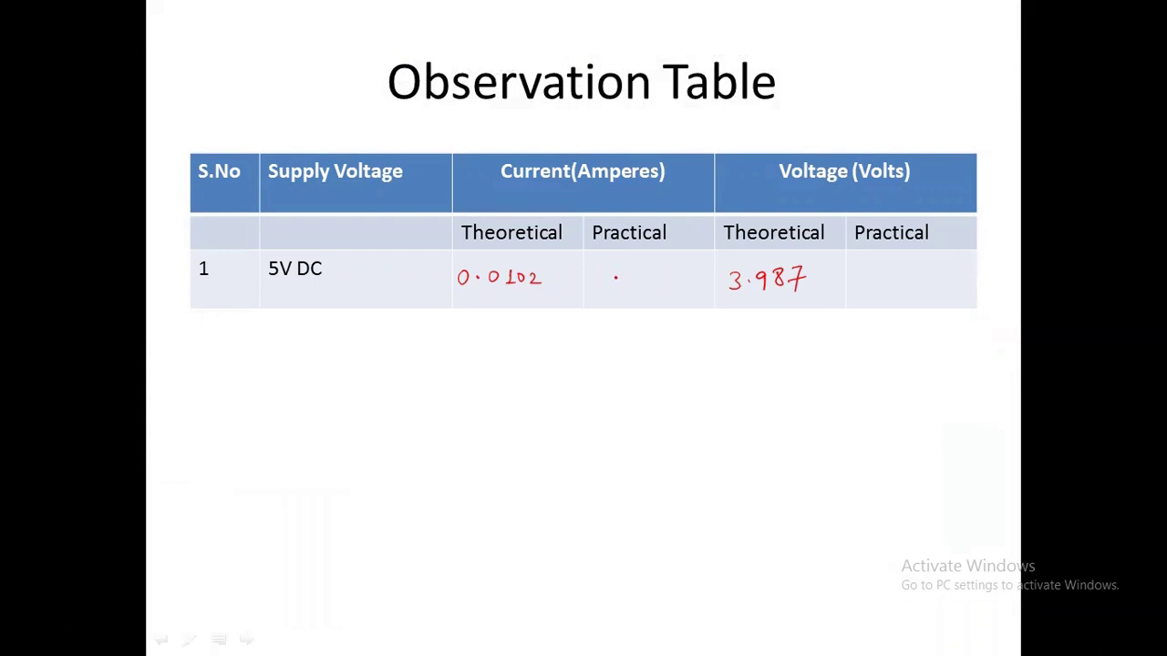